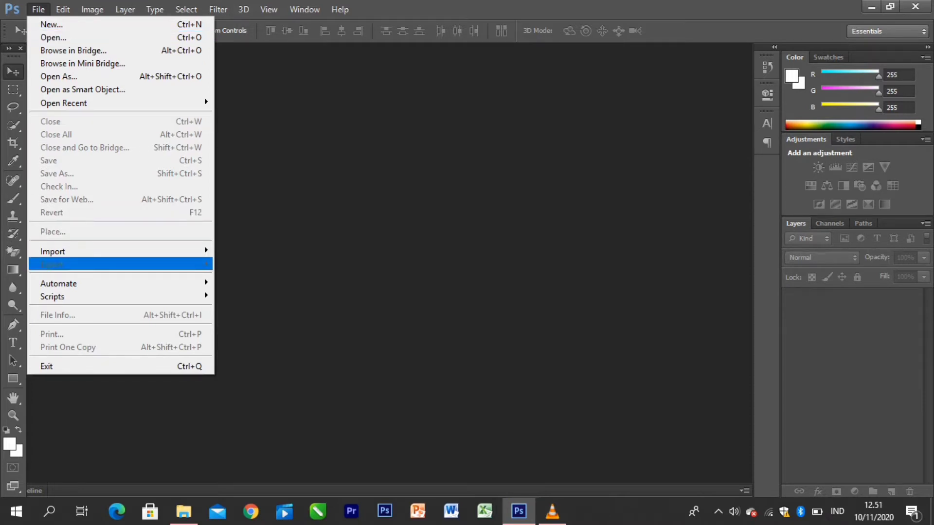
# Step: Start a new document and name it "edit 1"
pyautogui.moveTo(121, 252)
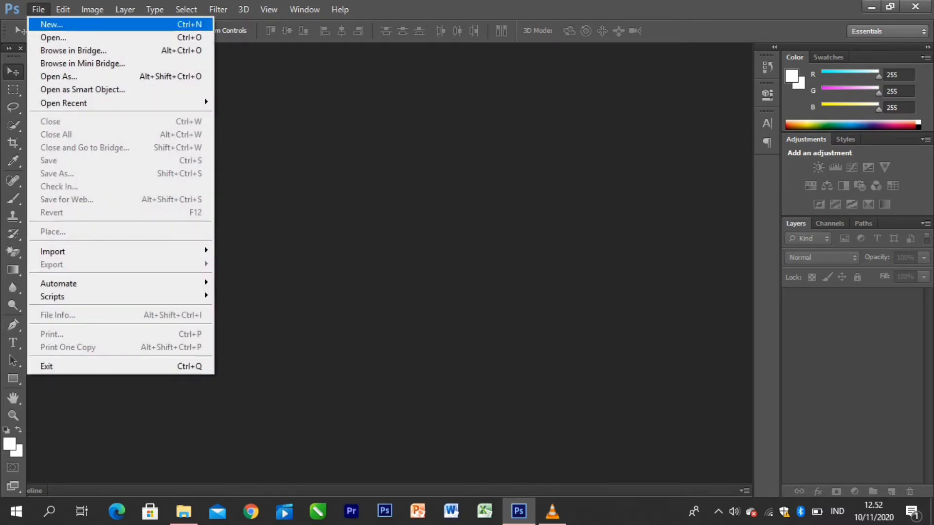
pyautogui.press('Return')
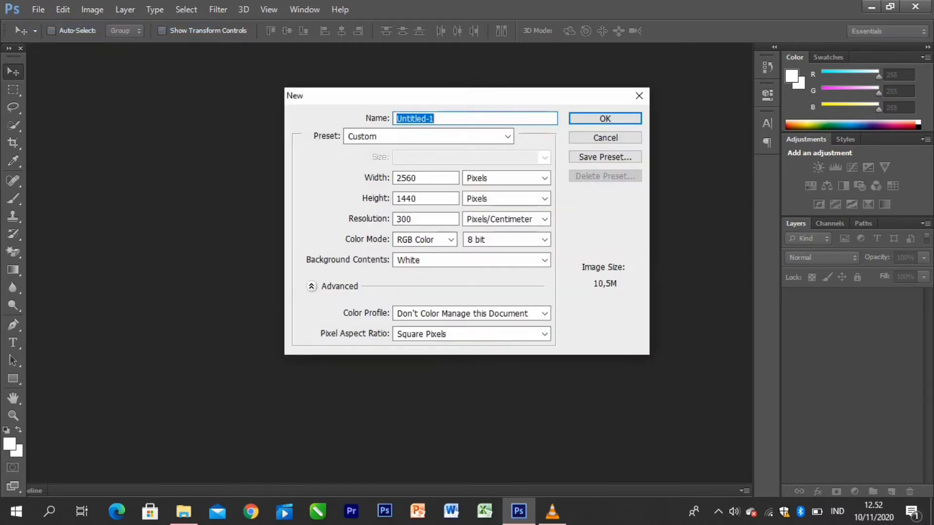
pyautogui.press('BackSpace')
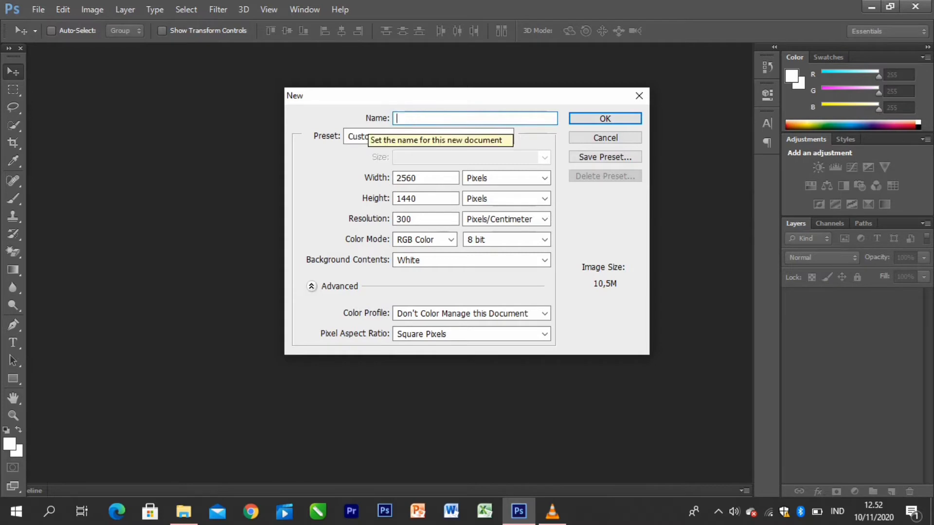
pyautogui.write('edit !')
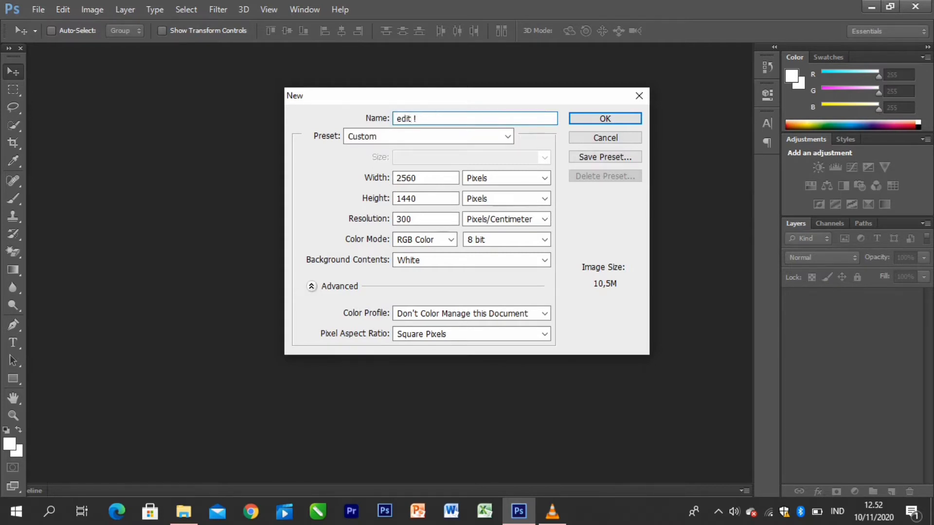
pyautogui.press('BackSpace')
pyautogui.write('1')
pyautogui.press('Tab')
pyautogui.press('Tab')
pyautogui.press('Tab')
pyautogui.press('Tab')
pyautogui.press('Tab')
pyautogui.press('Tab')
pyautogui.press('Tab')
pyautogui.press('Tab')
pyautogui.press('Tab')
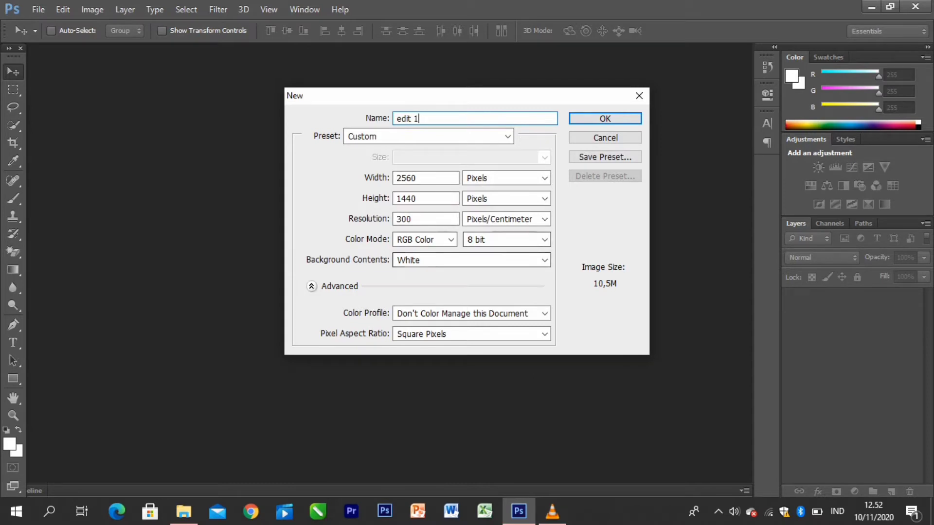
# Step: Compare the new document's dimensions in centimeters, inches and millimeters, and return the unit to pixels
pyautogui.doubleClick(411, 219)
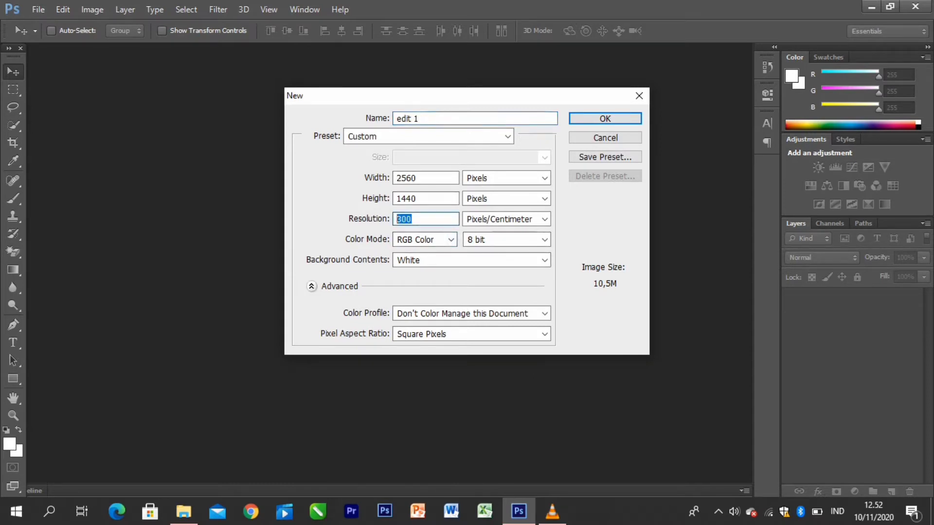
pyautogui.doubleClick(422, 199)
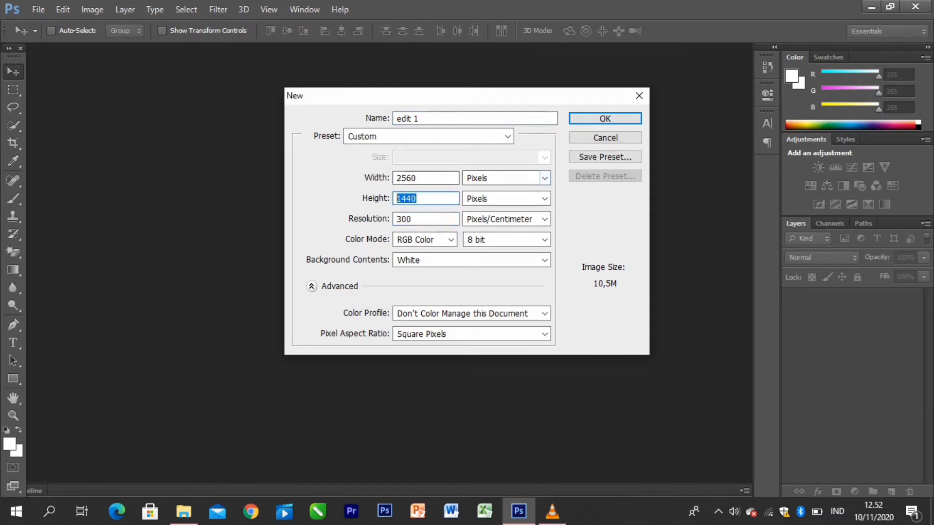
pyautogui.click(544, 178)
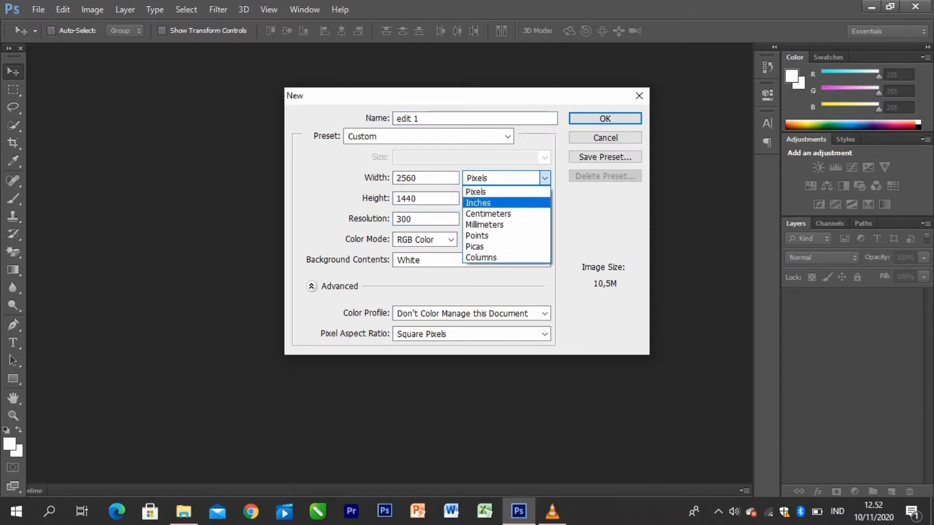
pyautogui.click(488, 213)
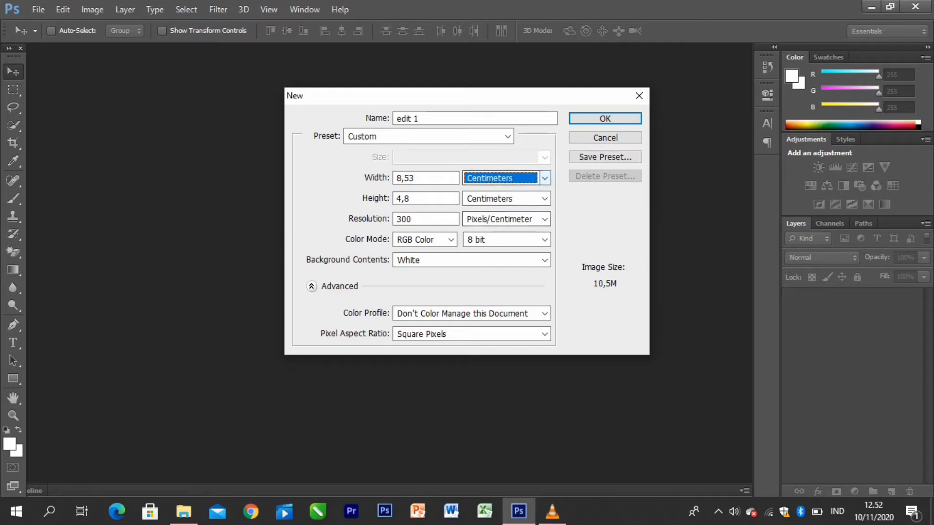
pyautogui.click(545, 178)
pyautogui.click(477, 202)
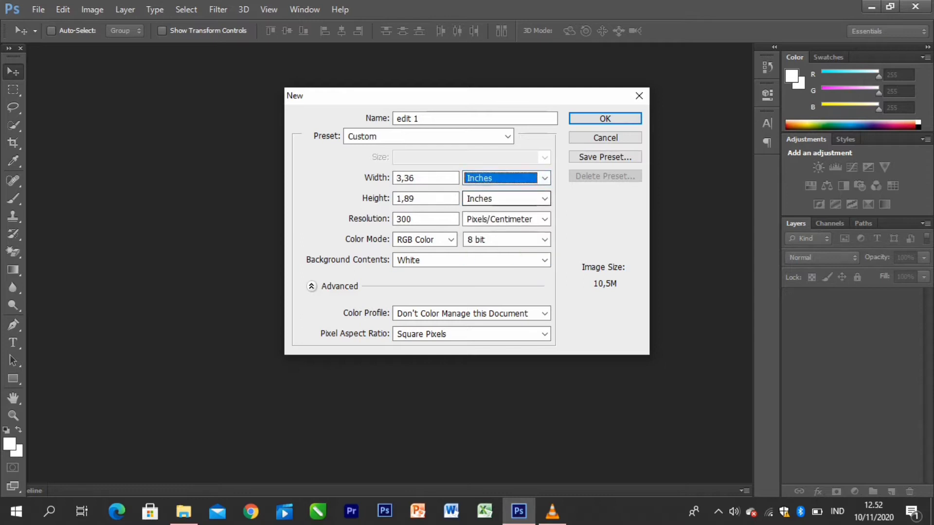
pyautogui.click(545, 178)
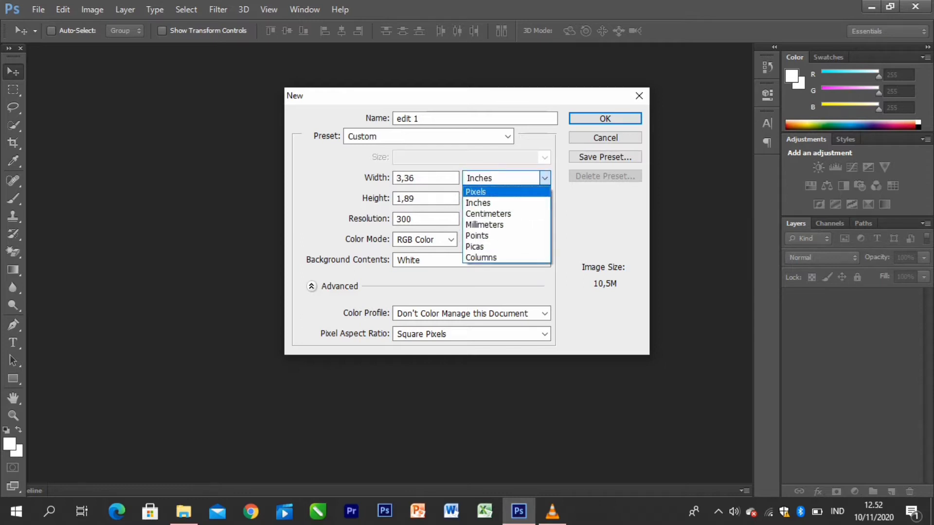
pyautogui.click(484, 224)
pyautogui.click(544, 178)
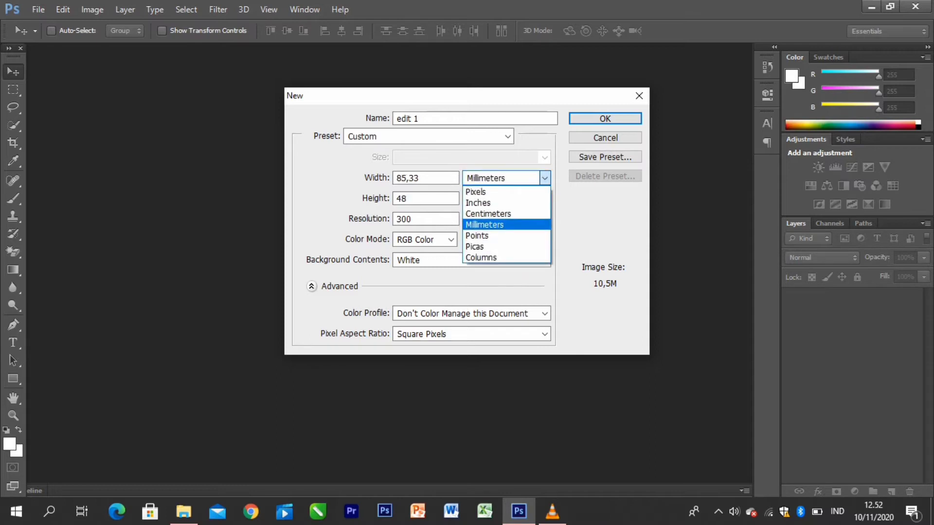
pyautogui.click(477, 192)
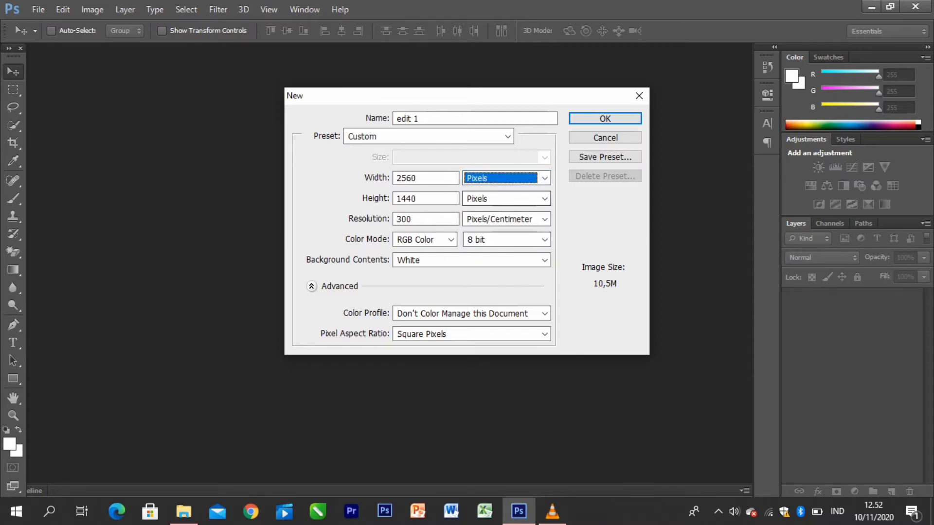
# Step: Create the 2560 × 1440 pixel document and try to move its Background layer
pyautogui.press('Return')
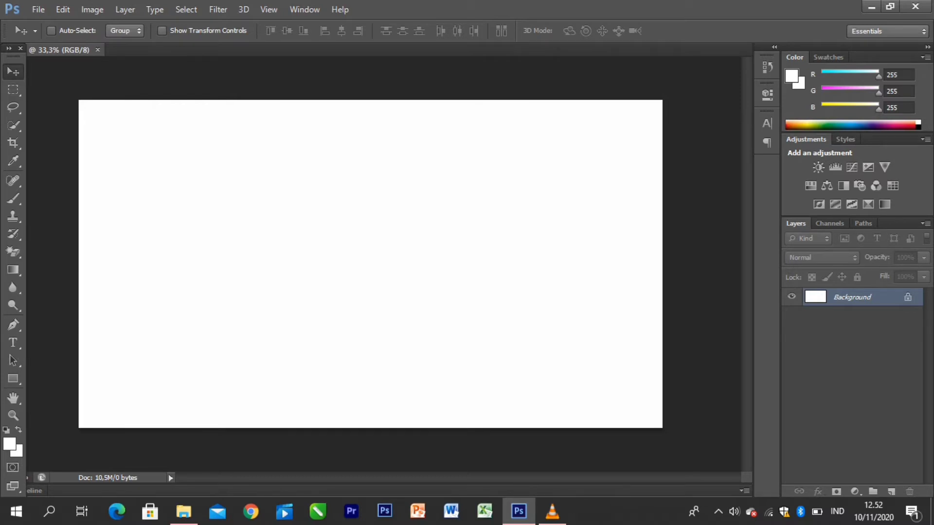
pyautogui.moveTo(339, 220); pyautogui.dragTo(343, 218)
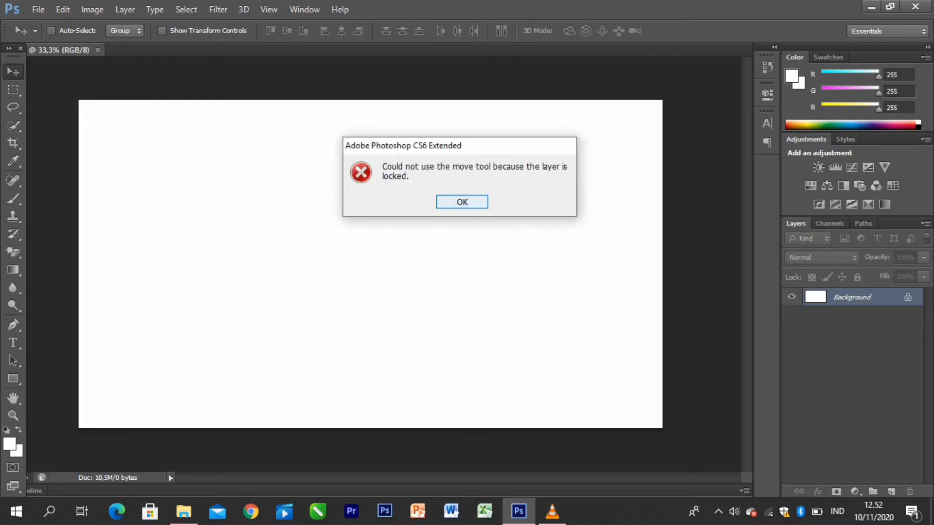
pyautogui.click(462, 202)
# Step: Select a small square area near the canvas's lower-left corner with the Rectangular Marquee and add a #1e1e1e Solid Color fill layer to it
pyautogui.click(13, 89)
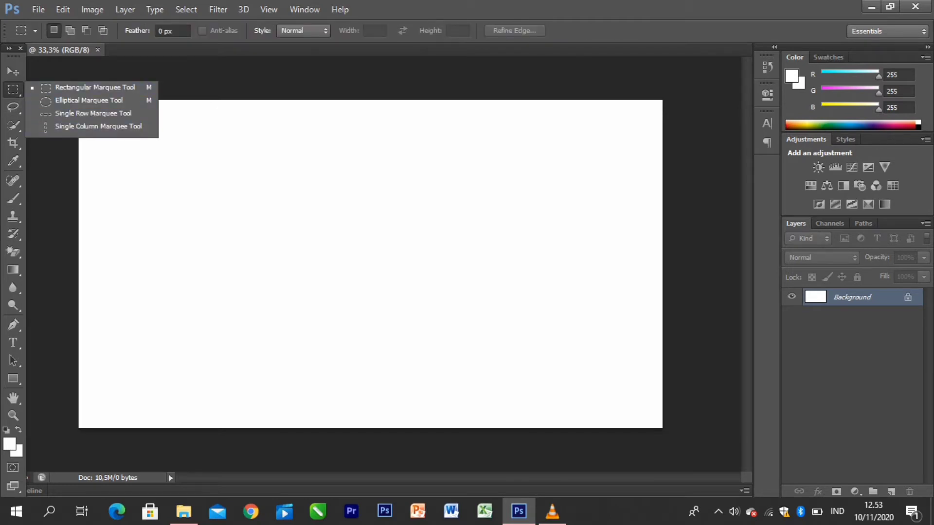
pyautogui.moveTo(130, 296); pyautogui.dragTo(178, 343)
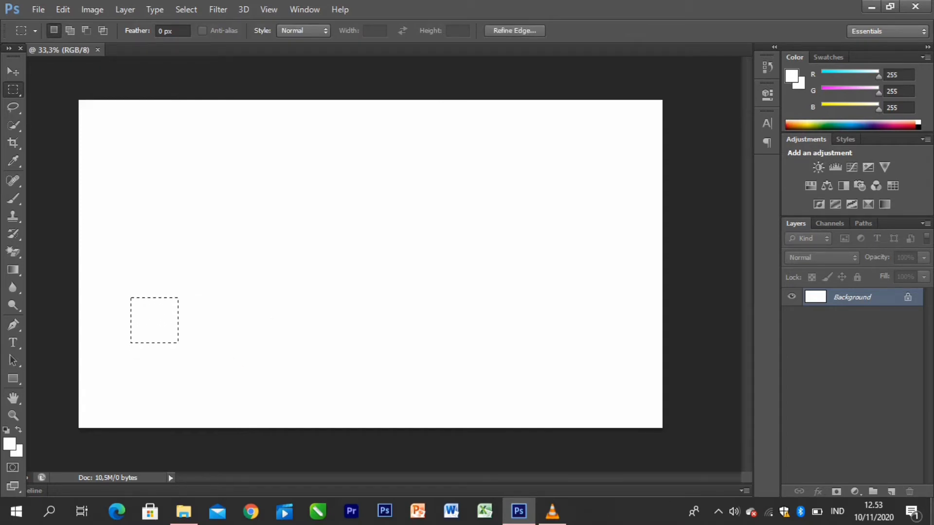
pyautogui.click(854, 492)
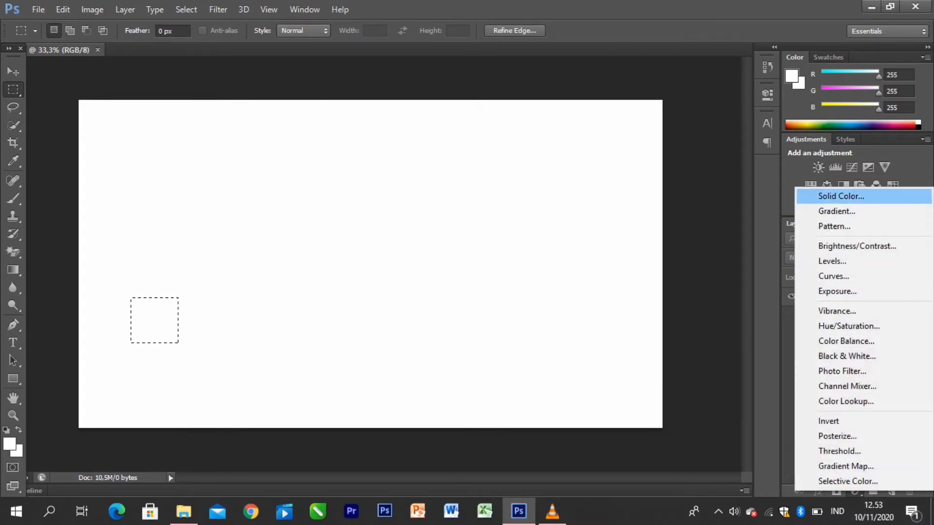
pyautogui.click(840, 195)
pyautogui.click(602, 200)
pyautogui.moveTo(601, 200); pyautogui.dragTo(552, 227)
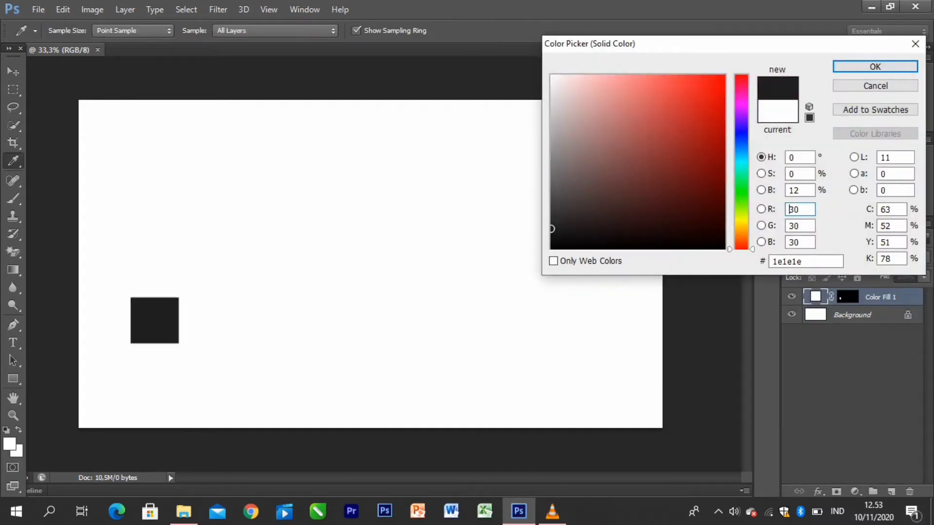
pyautogui.press('Return')
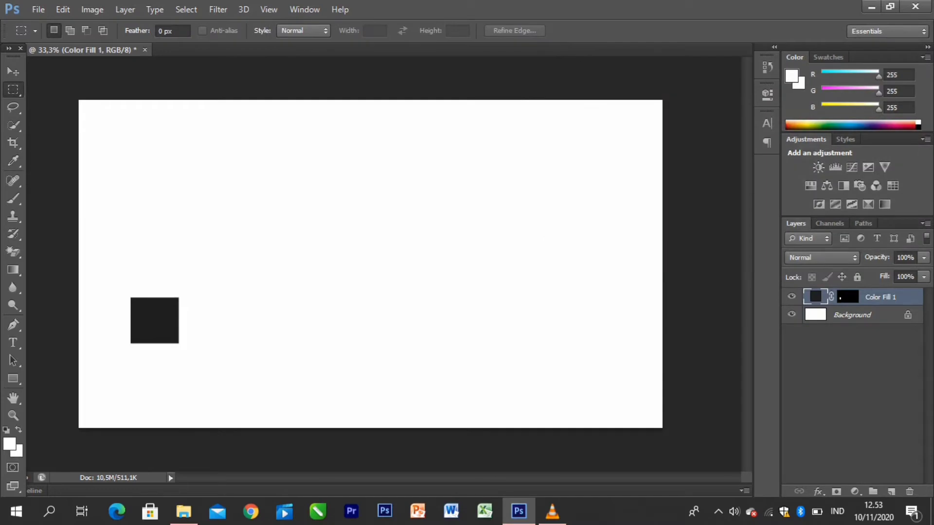
# Step: Move the dark square down, closer to the lower-left corner of the canvas
pyautogui.press('v')
pyautogui.moveTo(167, 312); pyautogui.dragTo(158, 358)
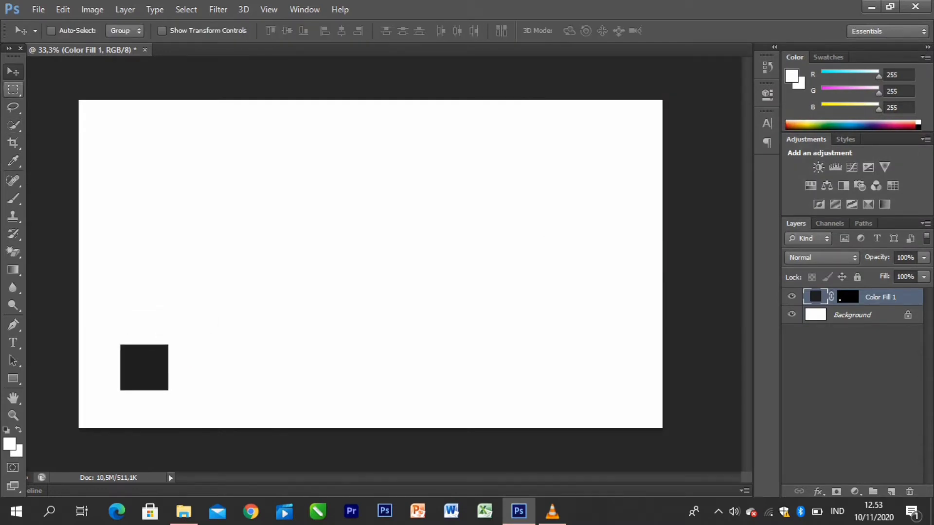
# Step: Go through the marquee, lasso, quick selection, crop, eyedropper, healing, brush, stamp and history brush tool groups and their variants
pyautogui.click(13, 89)
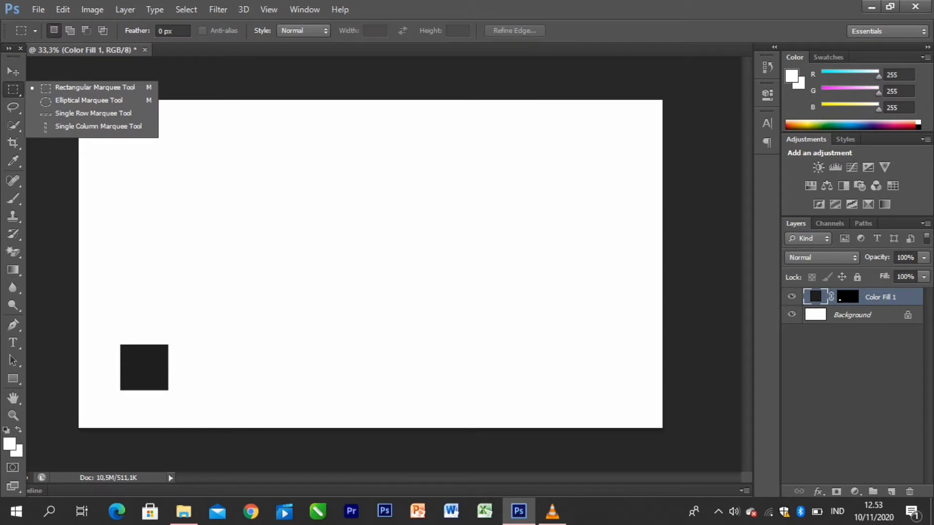
pyautogui.click(13, 107)
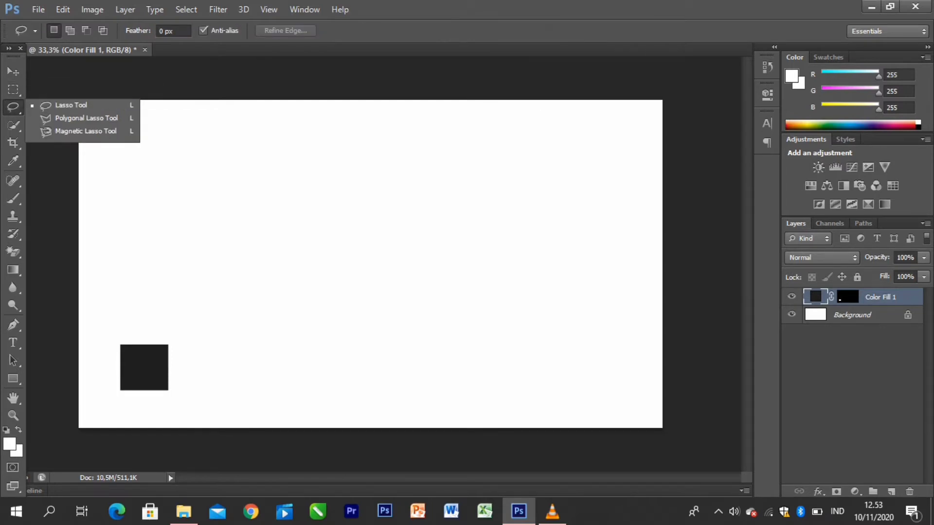
pyautogui.click(14, 125)
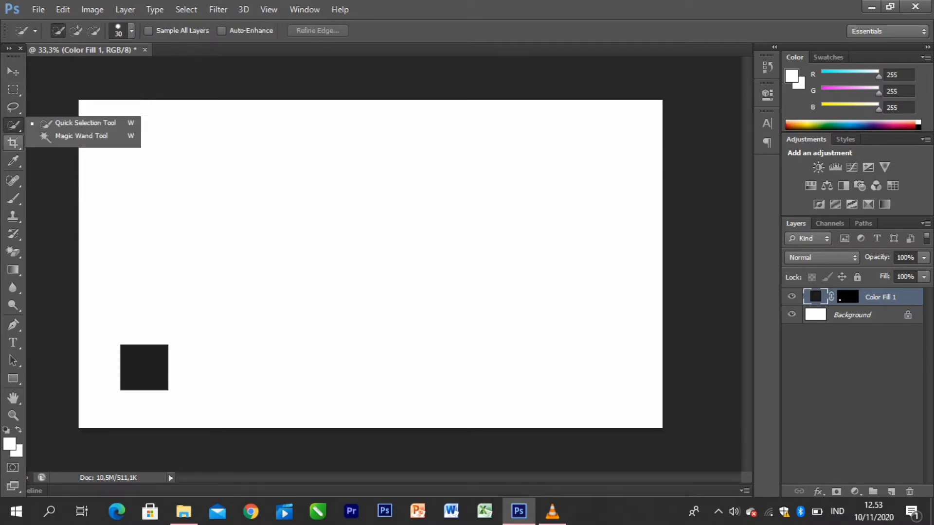
pyautogui.click(13, 142)
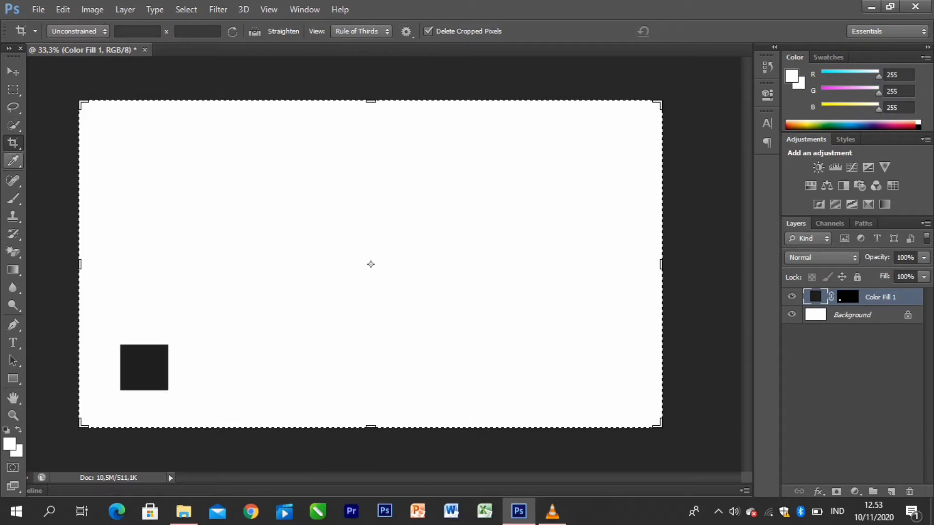
pyautogui.click(13, 160)
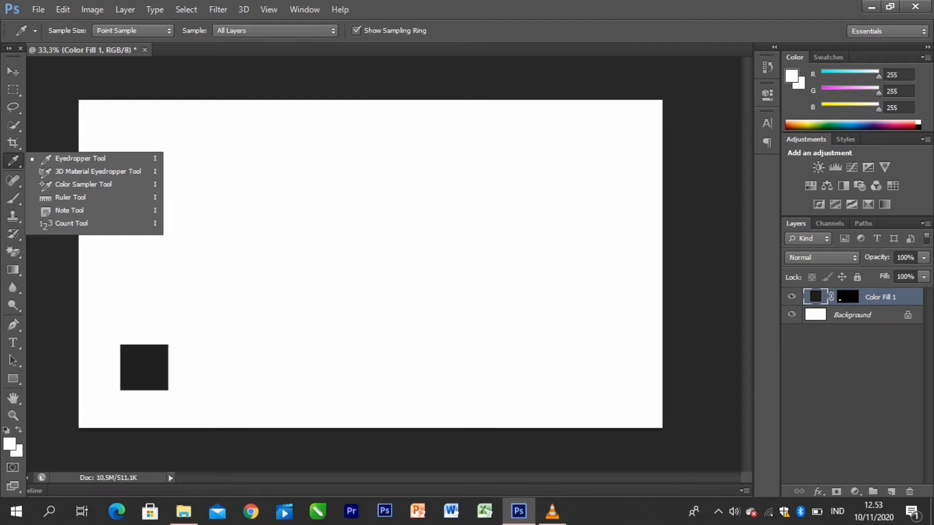
pyautogui.click(13, 180)
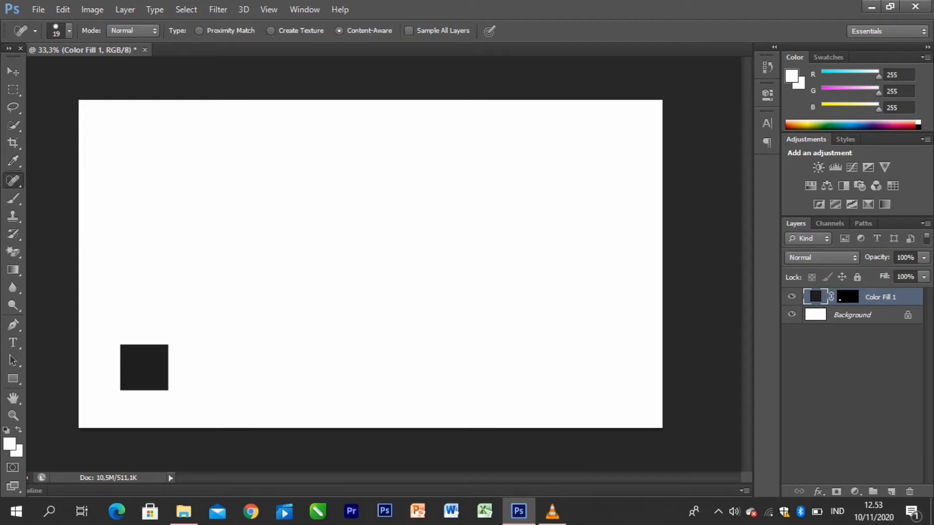
pyautogui.press('Escape')
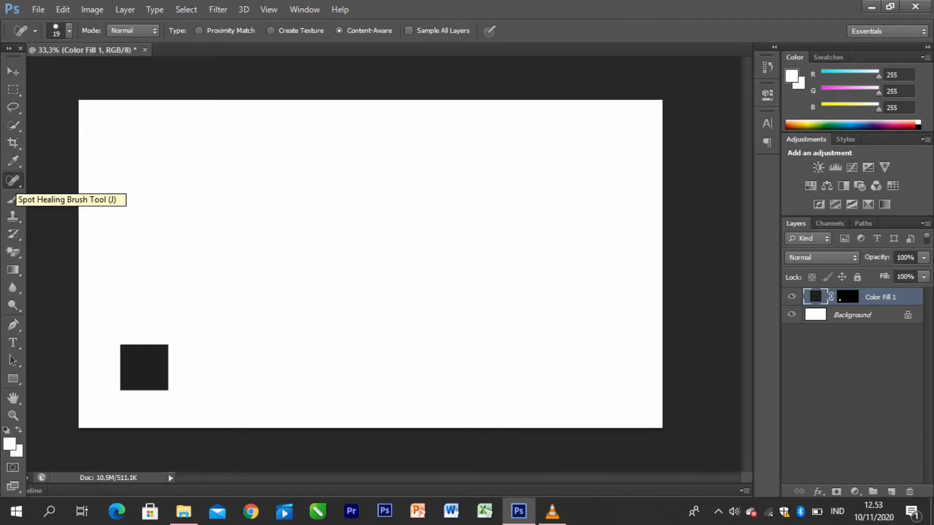
pyautogui.click(13, 198)
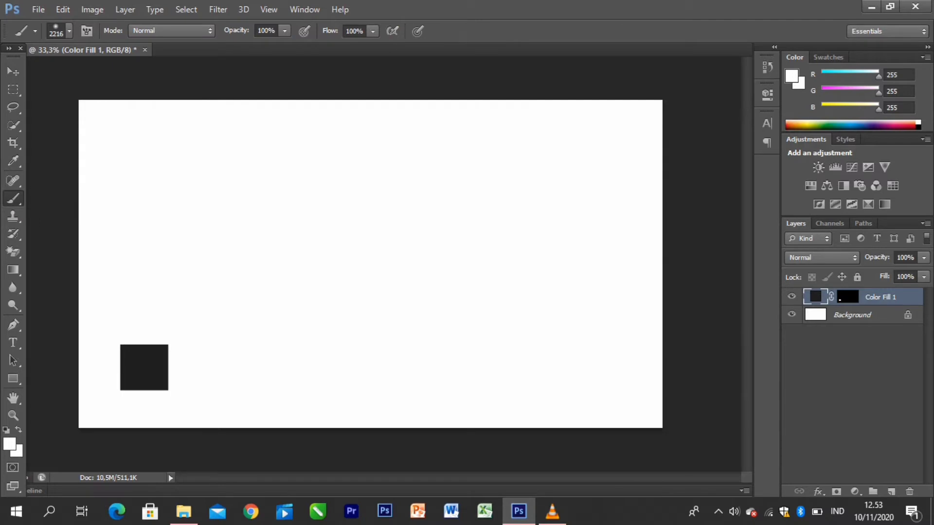
pyautogui.rightClick(13, 199)
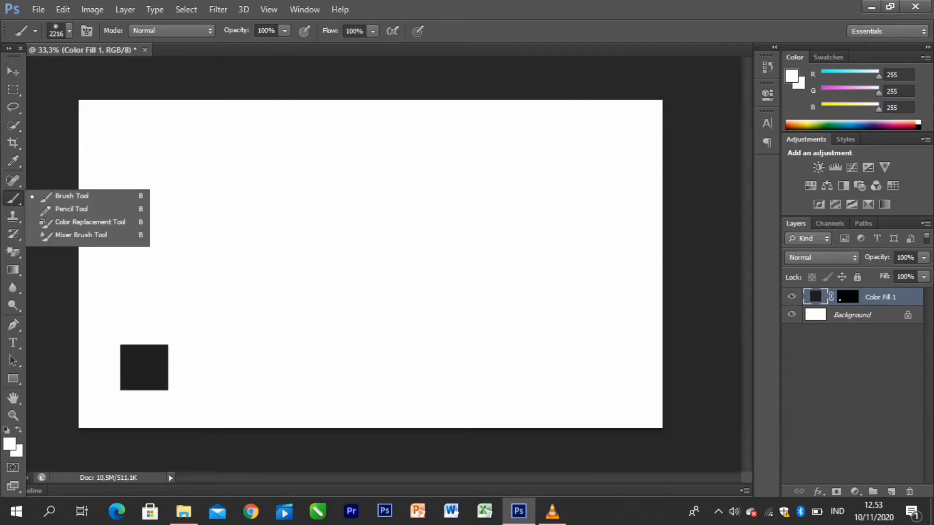
pyautogui.press('Escape')
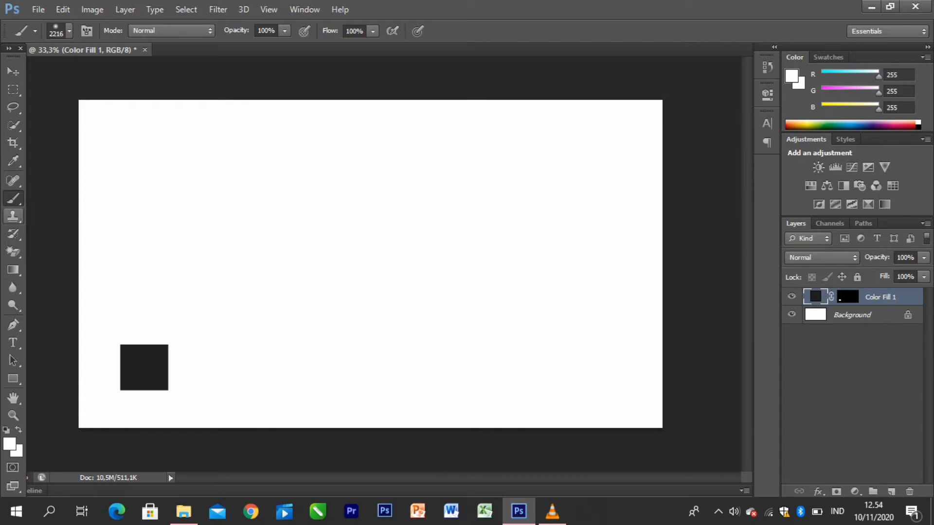
pyautogui.click(13, 216)
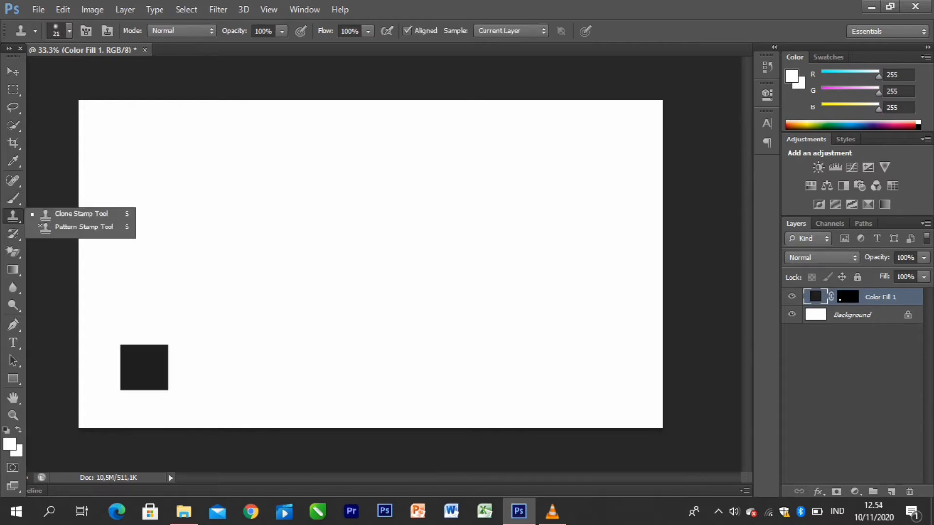
pyautogui.press('Escape')
pyautogui.click(13, 234)
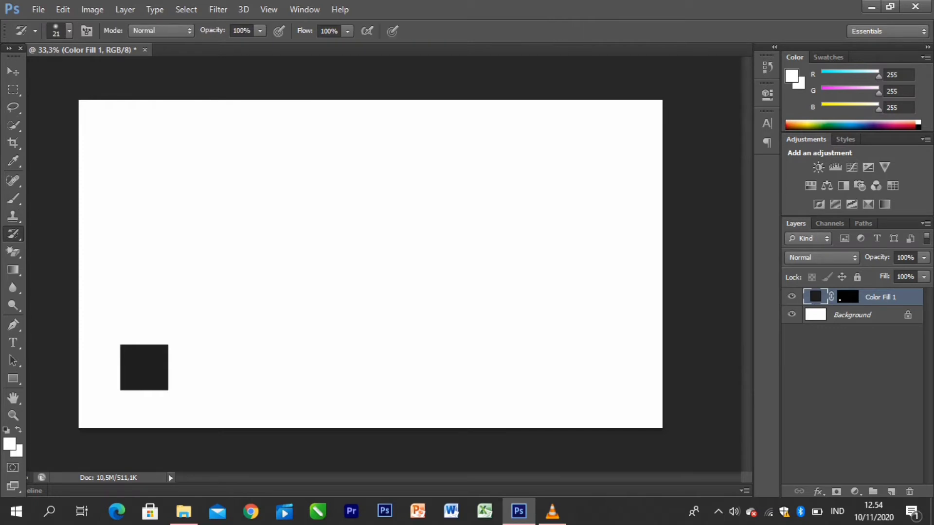
pyautogui.press('Escape')
# Step: Try to erase part of the dark square with the Eraser tool, without rasterizing its fill layer
pyautogui.click(13, 251)
pyautogui.click(72, 249)
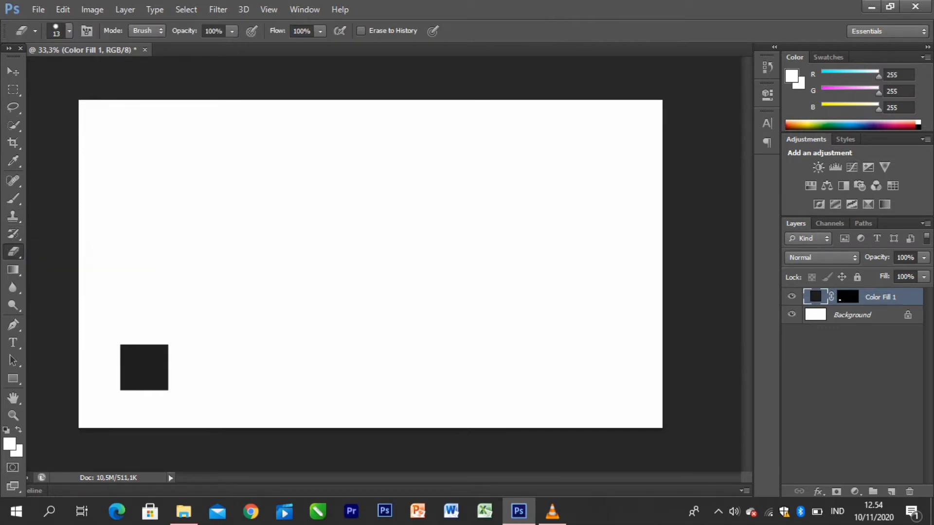
pyautogui.click(144, 367)
pyautogui.click(144, 368)
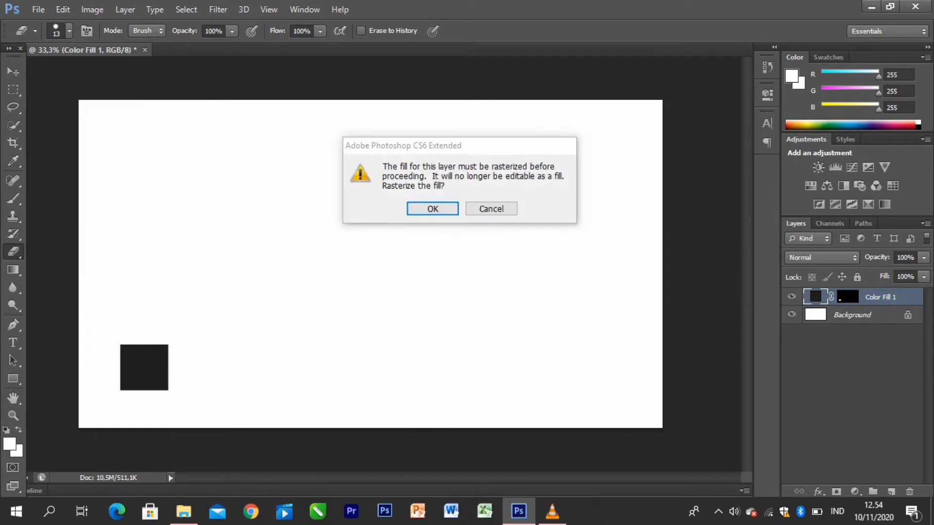
pyautogui.click(492, 209)
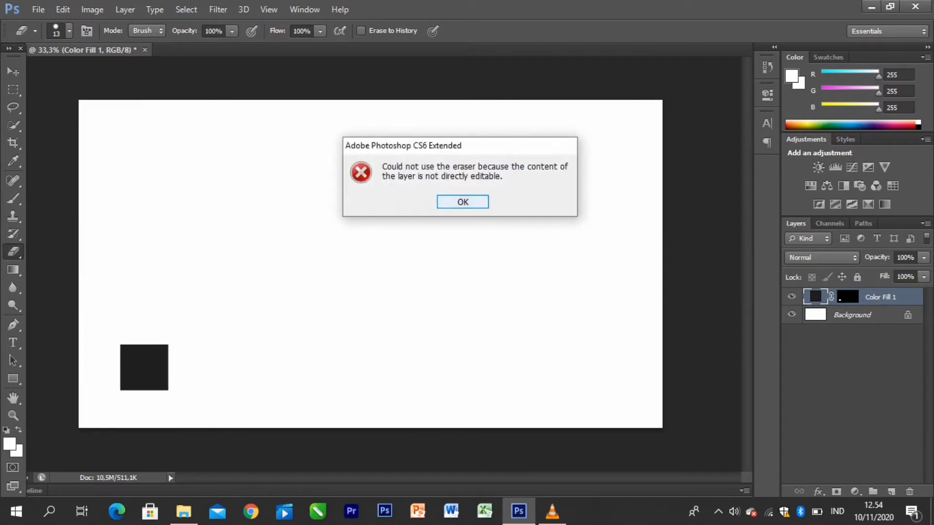
pyautogui.press('Return')
# Step: View the gradient tool variants, set the Gradient tool to Linear and try to apply it to the dark square's fill layer
pyautogui.press('g')
pyautogui.rightClick(13, 270)
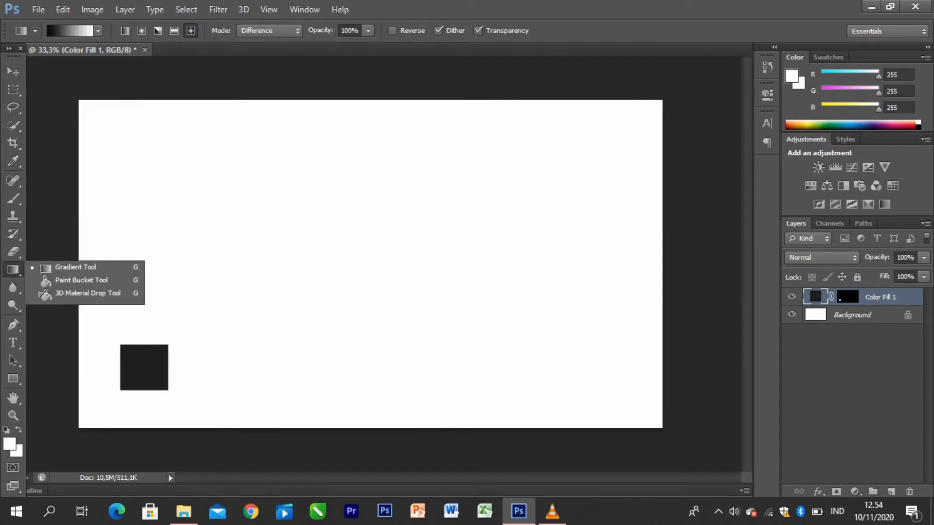
pyautogui.press('Escape')
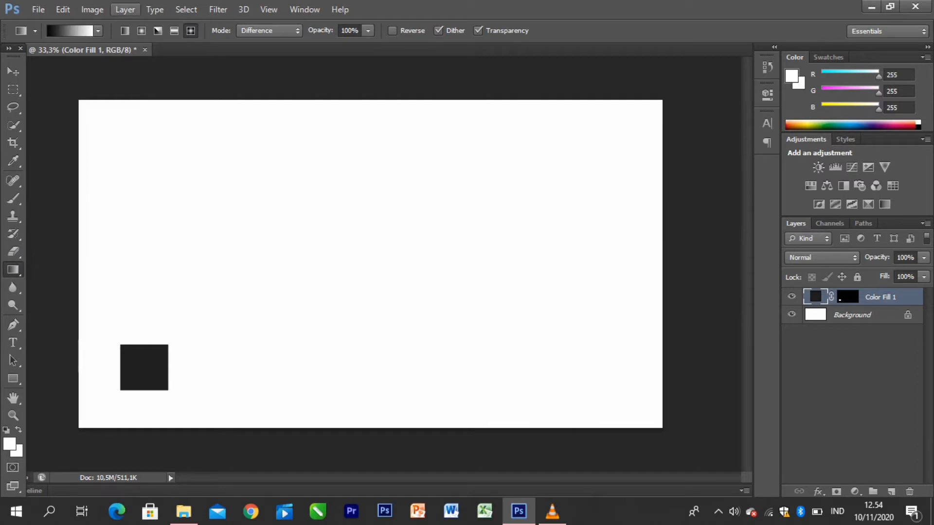
pyautogui.click(124, 30)
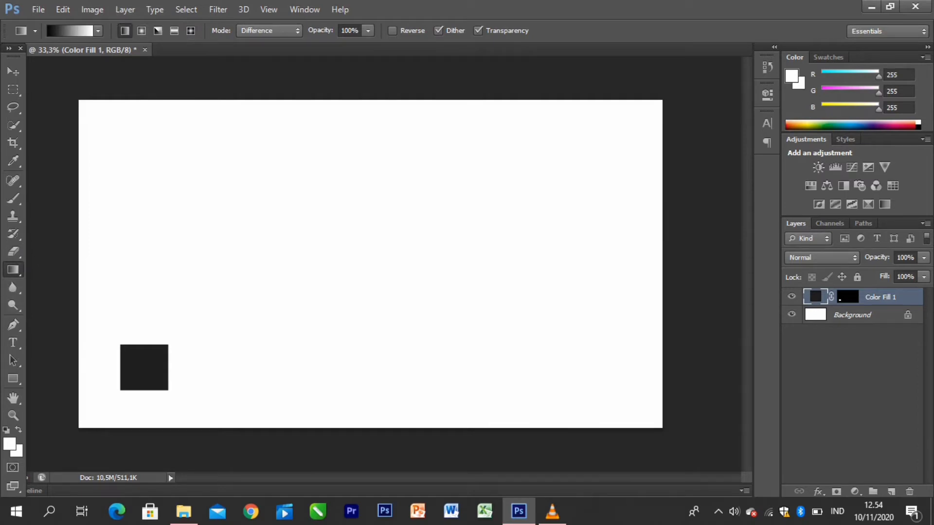
pyautogui.click(144, 367)
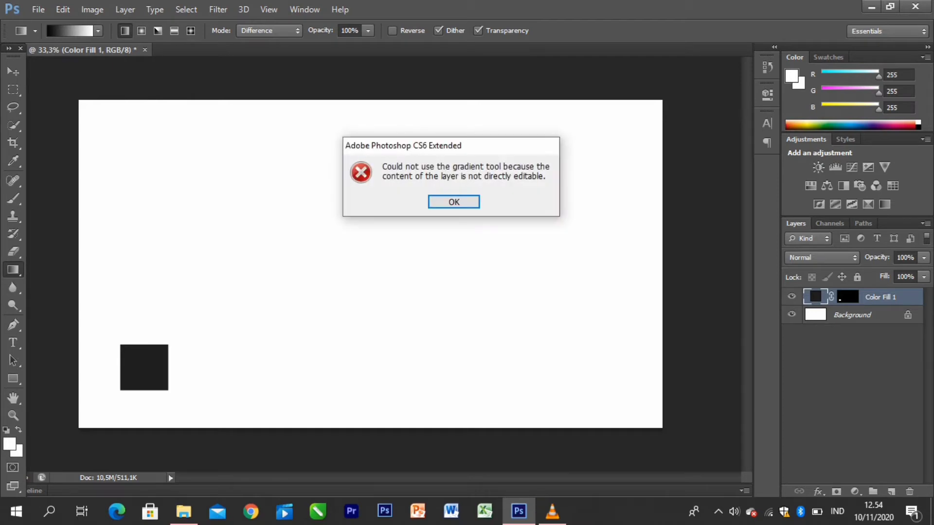
pyautogui.press('Return')
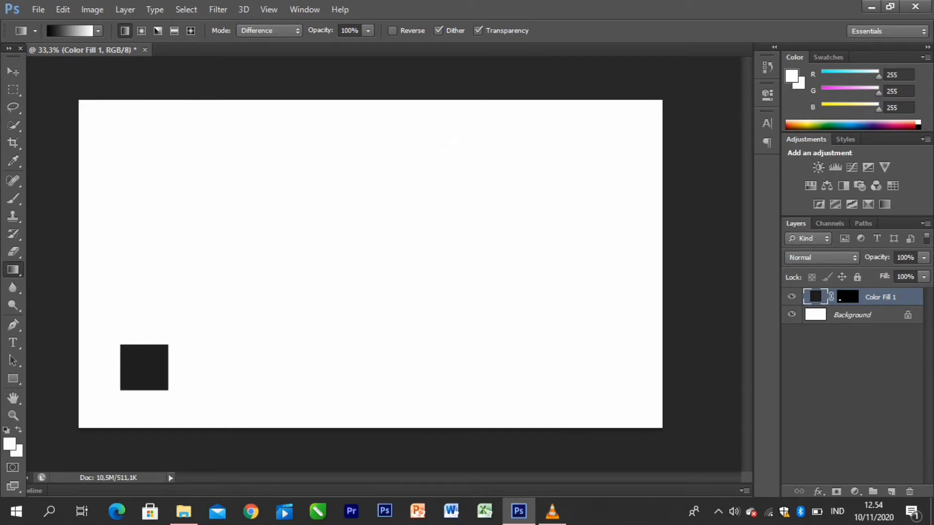
# Step: Apply three overlapping linear gradients in Difference mode across the Background layer, and set the gradient mode to Normal
pyautogui.click(852, 315)
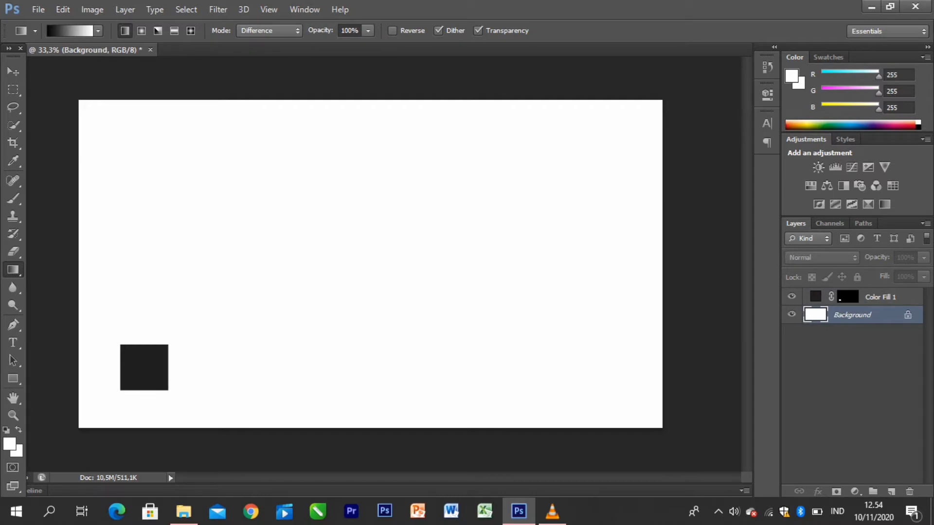
pyautogui.moveTo(69, 279); pyautogui.dragTo(671, 253)
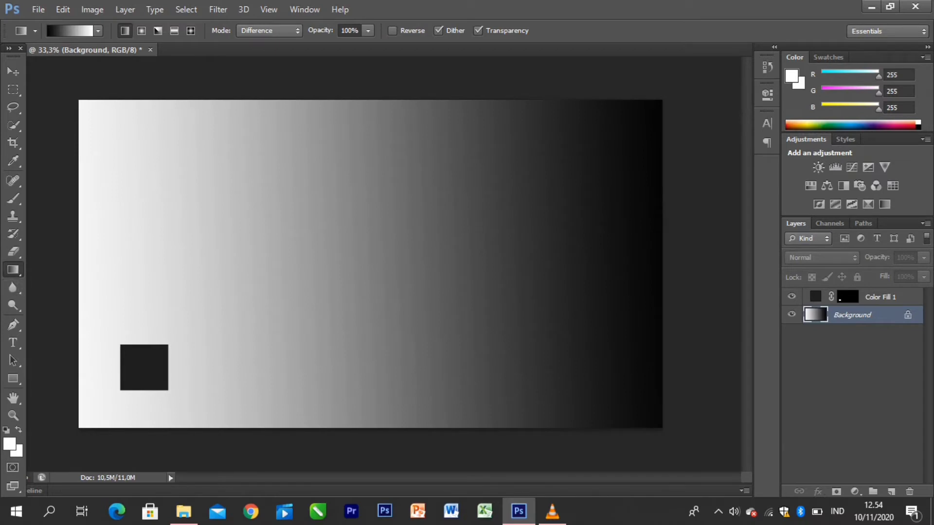
pyautogui.moveTo(235, 67); pyautogui.dragTo(358, 408)
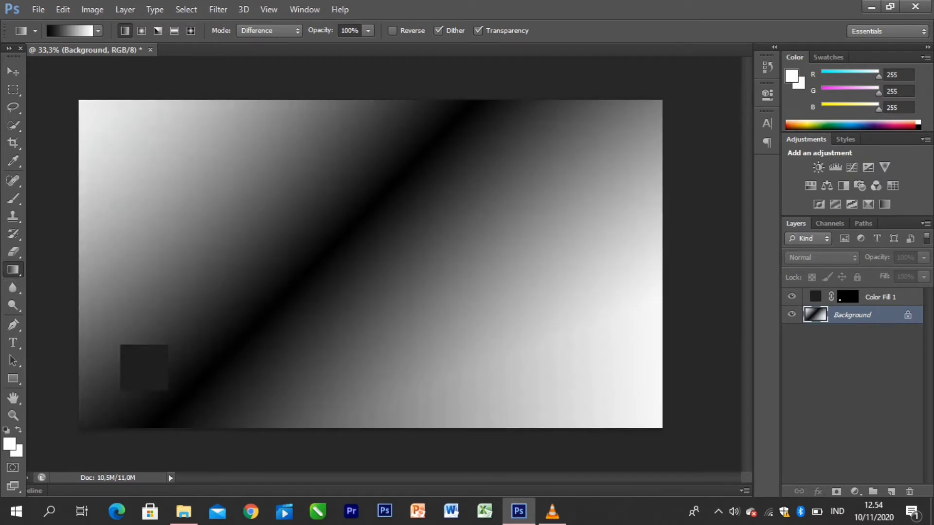
pyautogui.moveTo(102, 243); pyautogui.dragTo(722, 278)
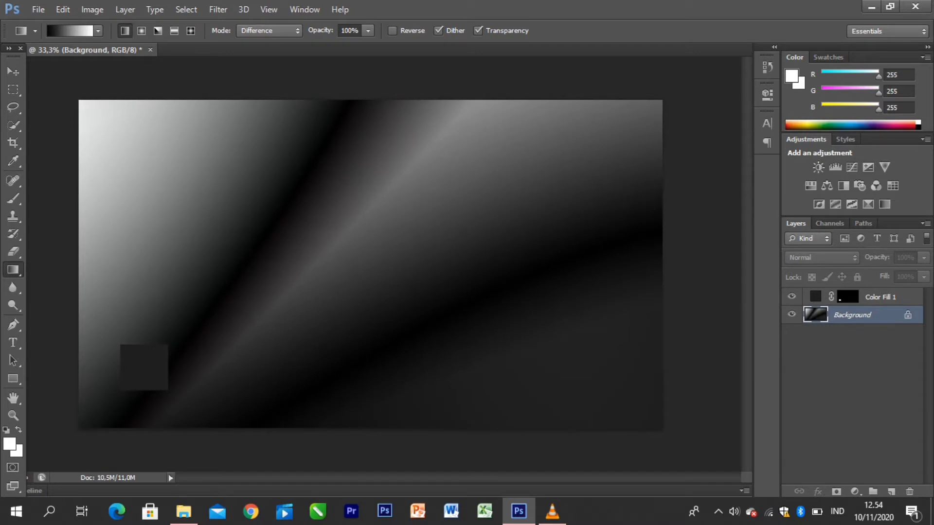
pyautogui.click(269, 30)
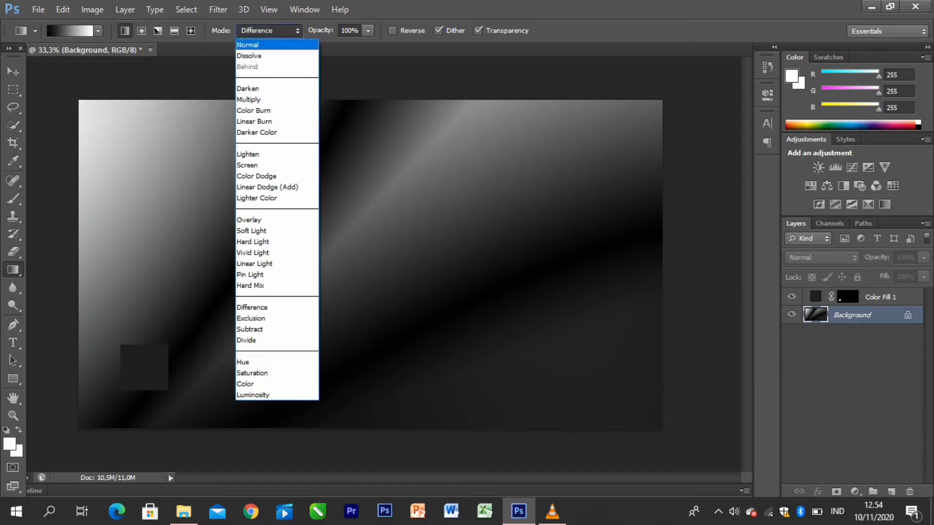
pyautogui.click(258, 41)
pyautogui.press('v')
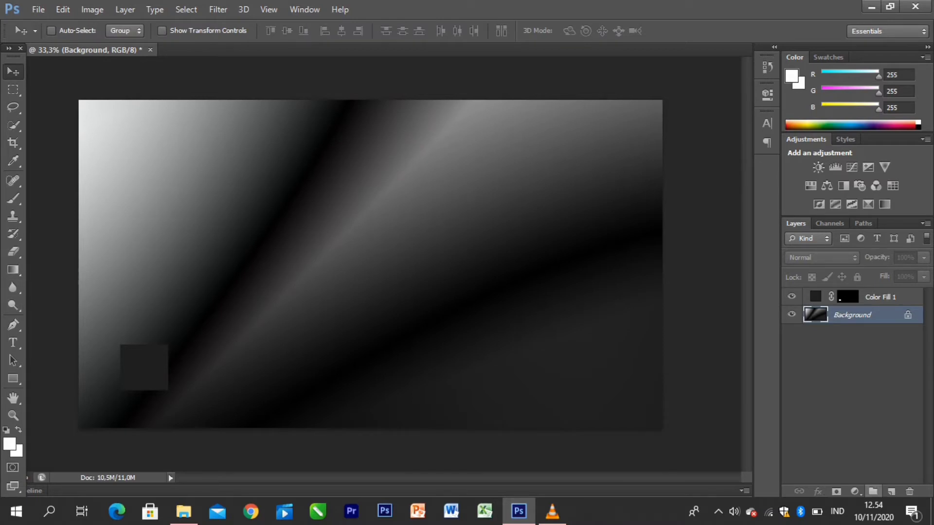
# Step: Cover the gradient Background with a white #ffffff Solid Color fill layer
pyautogui.click(854, 492)
pyautogui.click(840, 192)
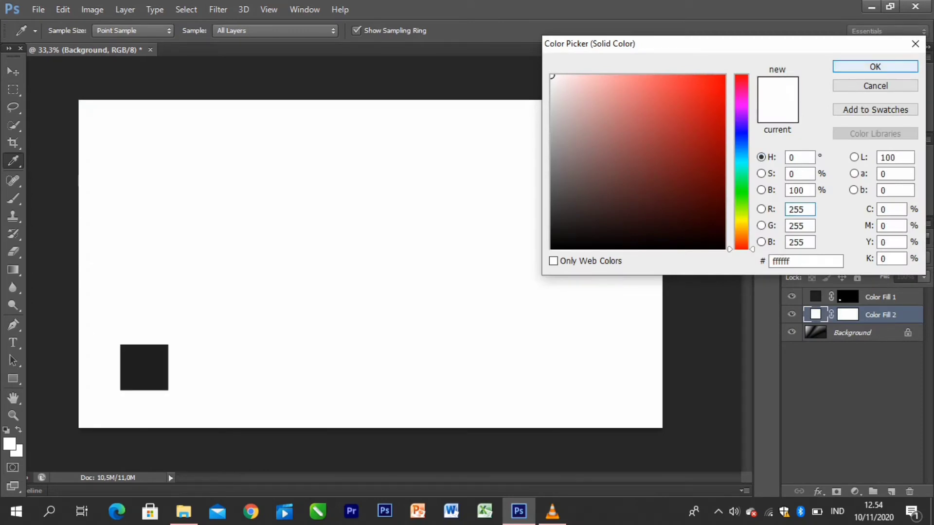
pyautogui.press('Return')
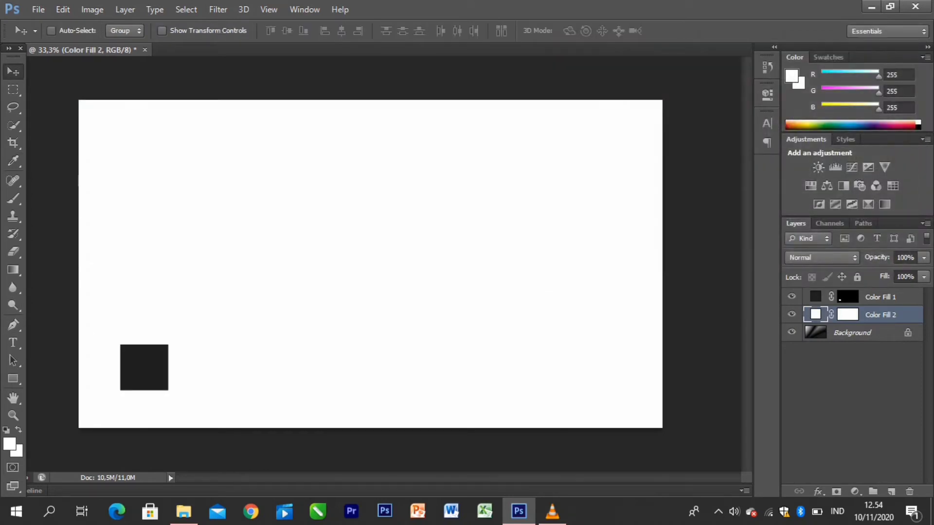
# Step: Go through the blur and dodge tool groups, trying the Blur tool on the white fill layer without rasterizing it
pyautogui.click(13, 270)
pyautogui.rightClick(13, 288)
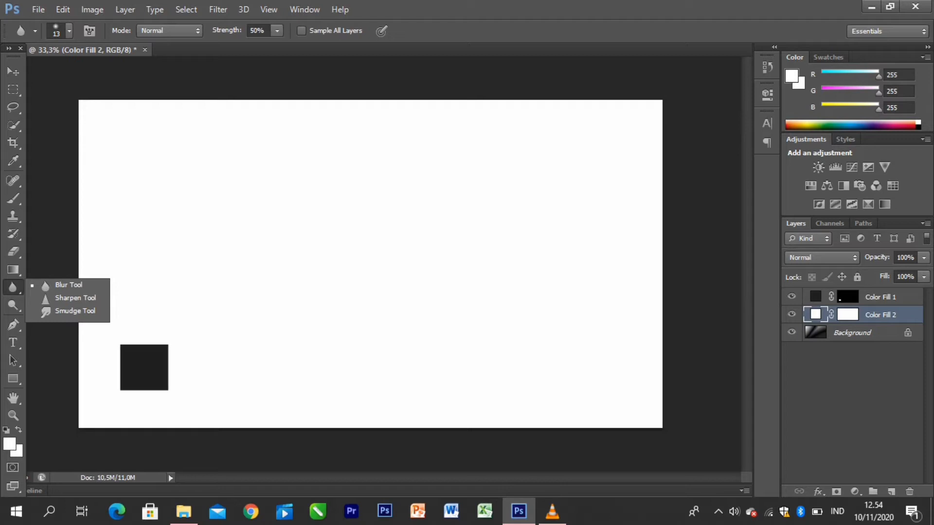
pyautogui.click(370, 233)
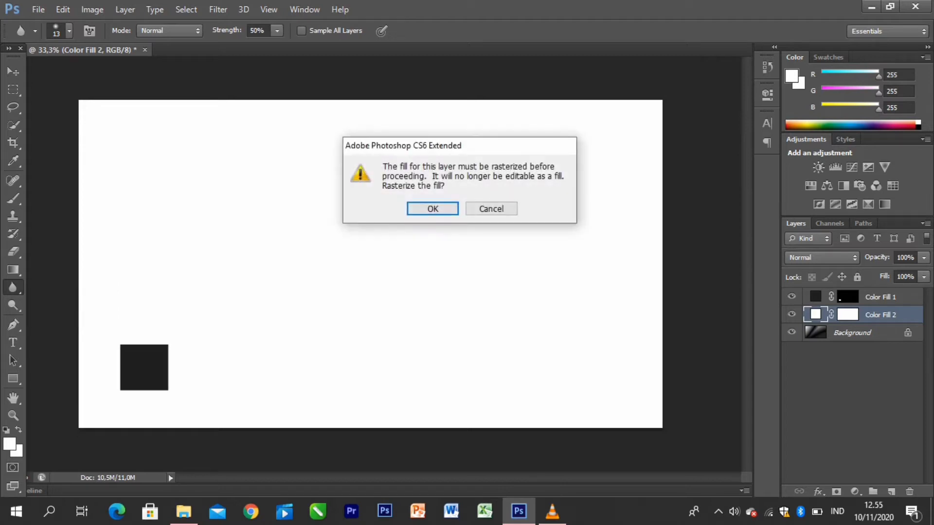
pyautogui.click(491, 209)
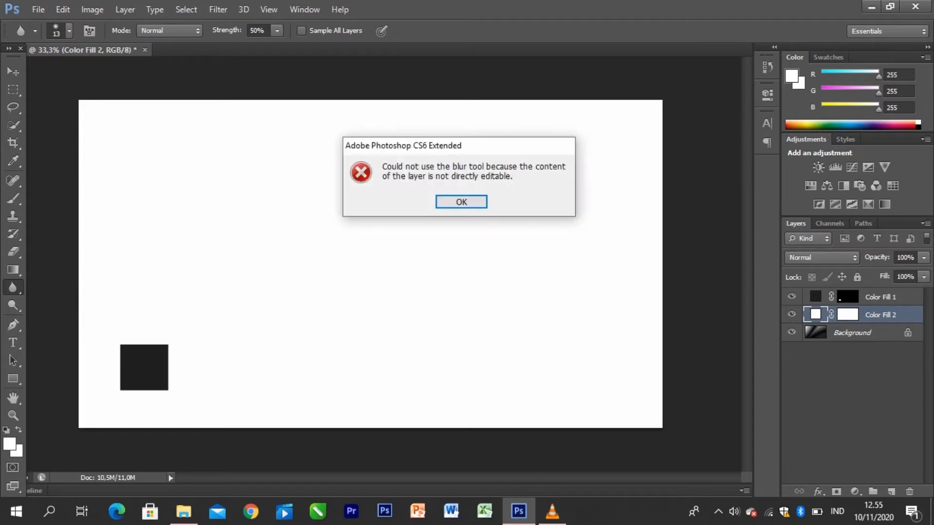
pyautogui.click(461, 202)
pyautogui.click(13, 306)
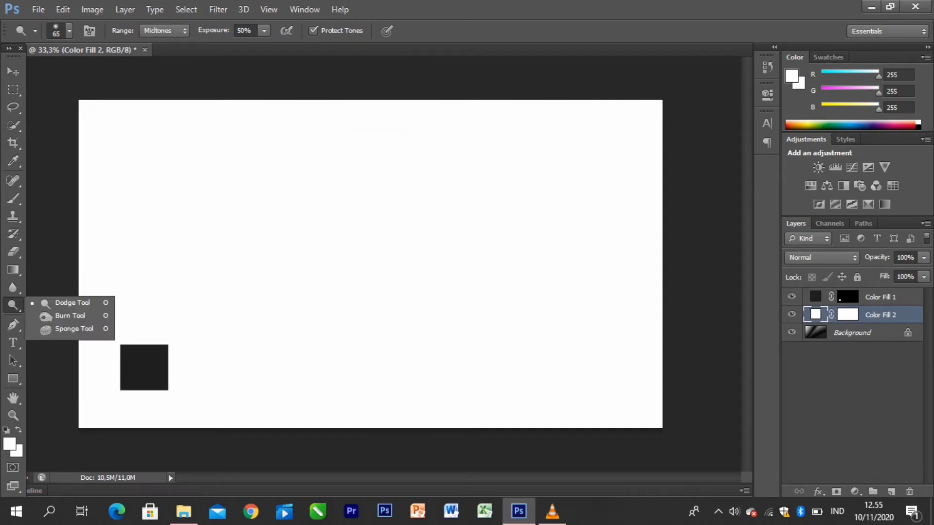
# Step: Draw a curved open path near the canvas's upper-left corner with the Pen tool, and delete it along with the white fill layer
pyautogui.click(13, 325)
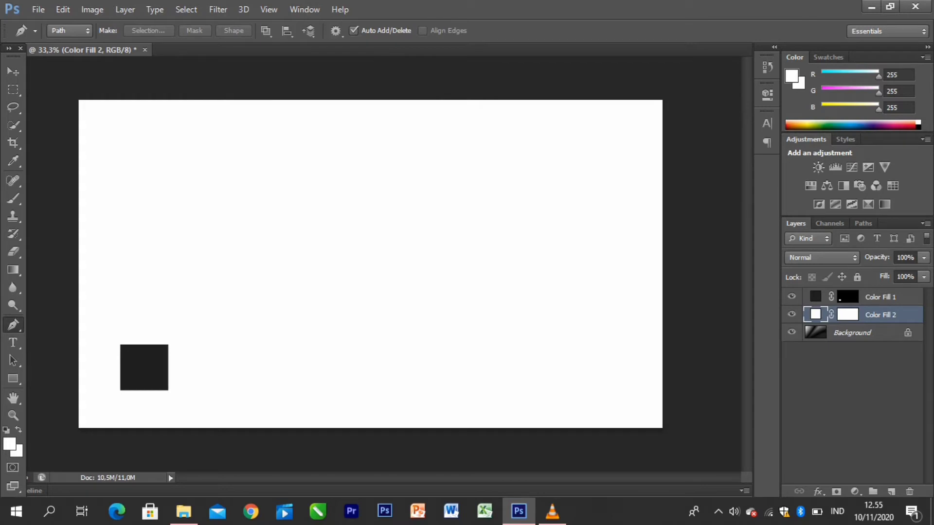
pyautogui.click(167, 84)
pyautogui.moveTo(191, 144); pyautogui.dragTo(205, 144)
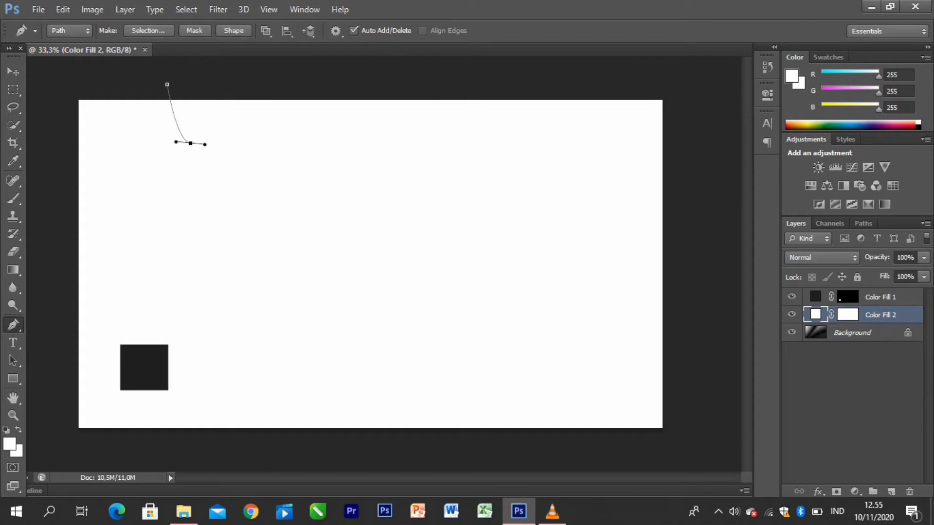
pyautogui.moveTo(177, 180); pyautogui.dragTo(205, 230)
pyautogui.moveTo(120, 237); pyautogui.dragTo(111, 265)
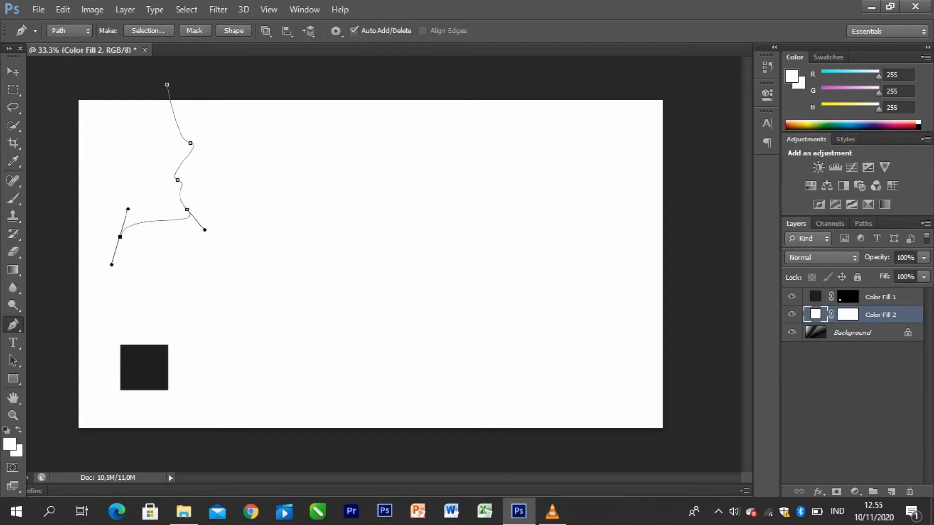
pyautogui.moveTo(63, 246); pyautogui.dragTo(65, 272)
pyautogui.press('Delete')
pyautogui.press('Delete')
pyautogui.press('Delete')
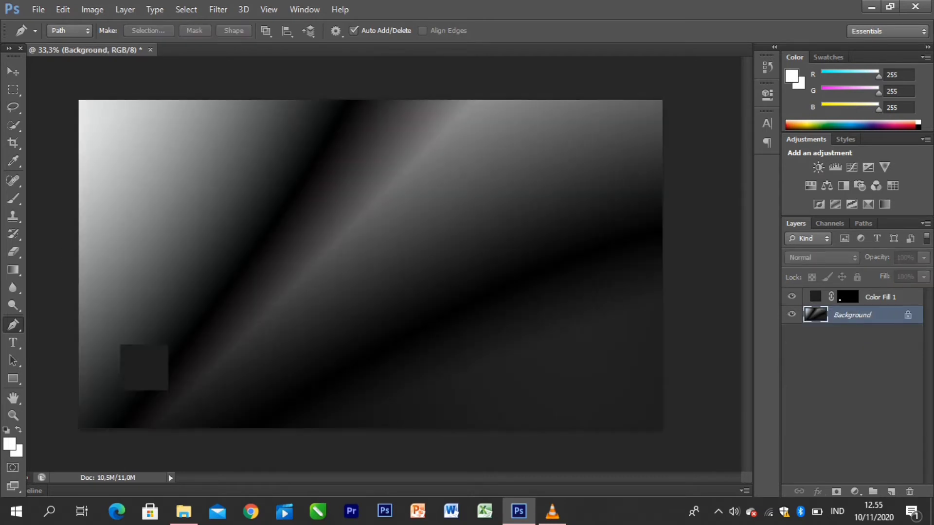
# Step: Add a white Solid Color fill layer directly above the Background layer
pyautogui.click(854, 491)
pyautogui.click(836, 194)
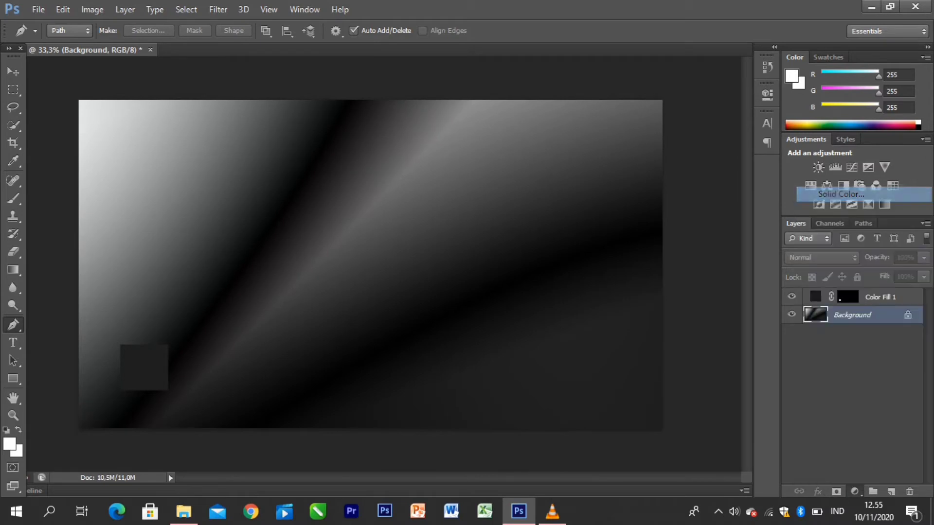
pyautogui.click(844, 64)
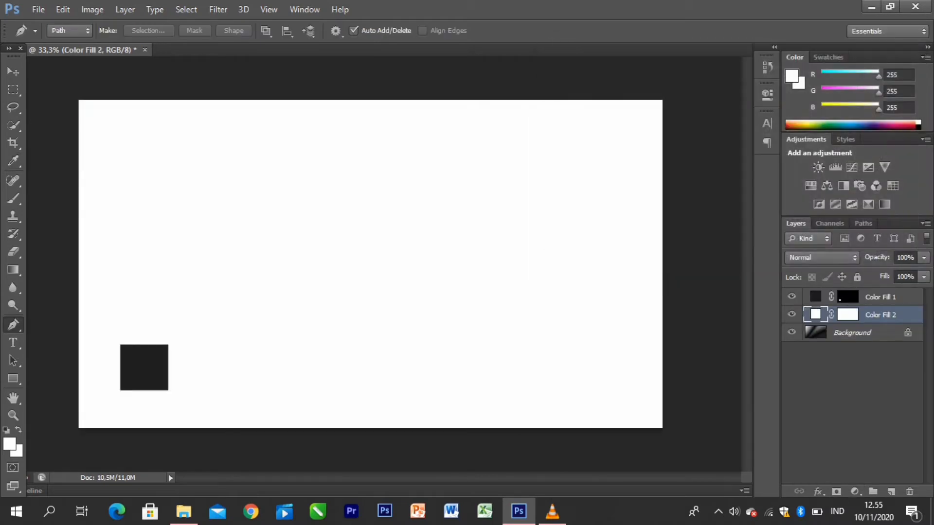
# Step: Set the Pen tool to Shape mode and draw a curved shape about 440 × 537 px over the canvas's upper-left corner
pyautogui.click(69, 30)
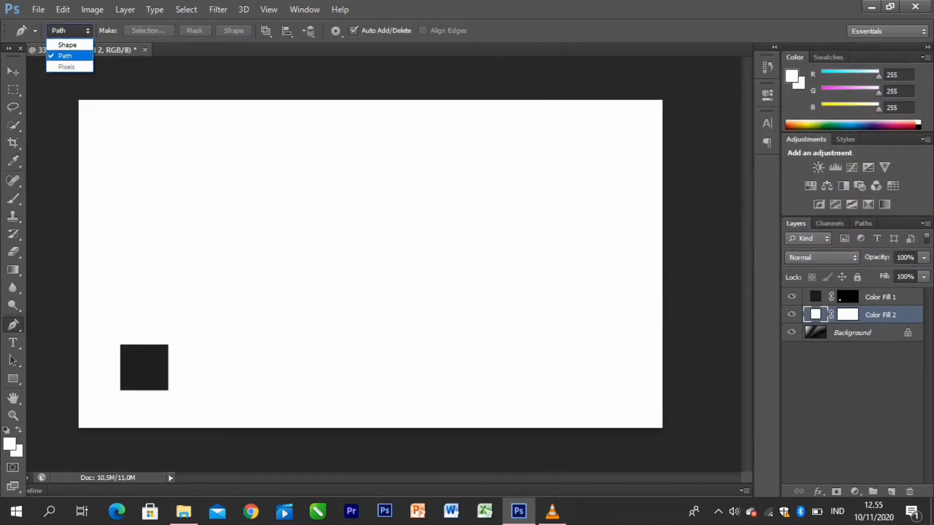
pyautogui.click(67, 45)
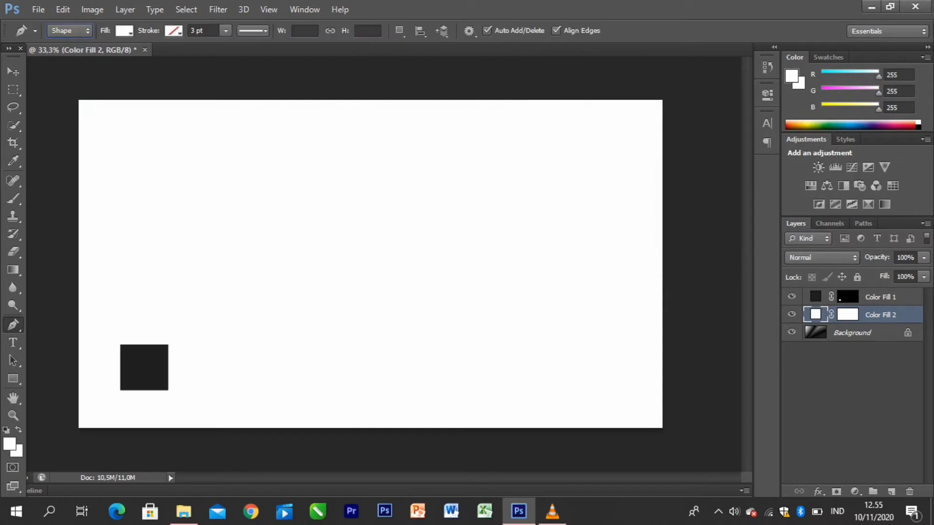
pyautogui.moveTo(128, 126)
pyautogui.mouseDown()
pyautogui.moveTo(155, 131)
pyautogui.moveTo(134, 159)
pyautogui.moveTo(140, 168)
pyautogui.moveTo(99, 214)
pyautogui.moveTo(110, 219)
pyautogui.mouseUp()
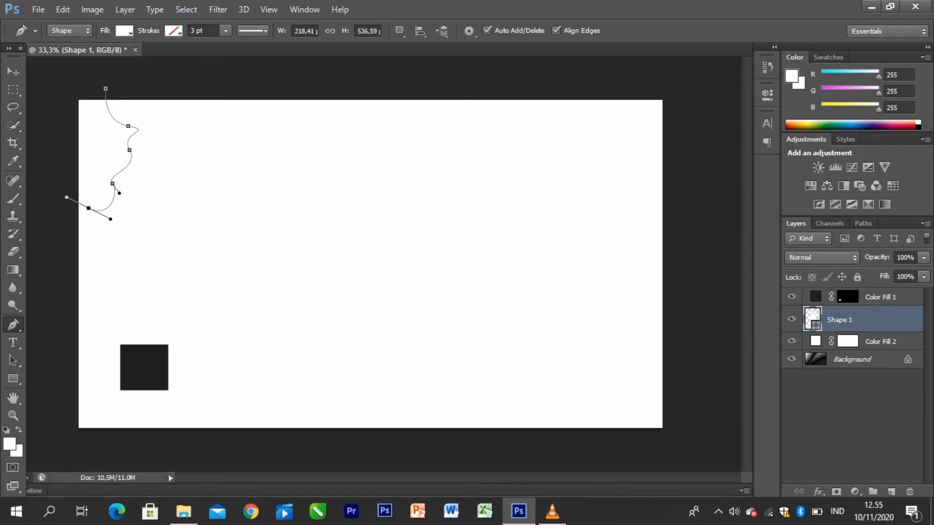
pyautogui.click(38, 157)
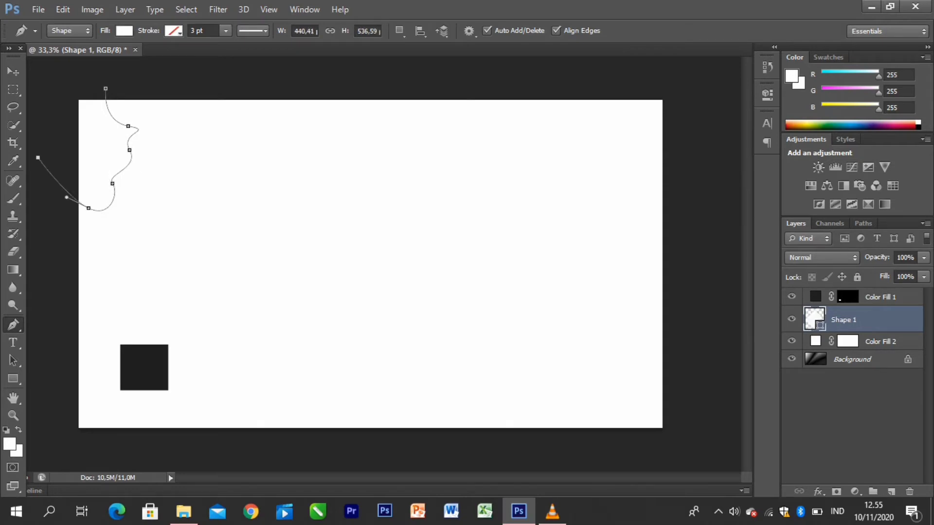
# Step: Set the curved shape's fill to magenta, and undo the extra anchor point added above the canvas
pyautogui.click(124, 31)
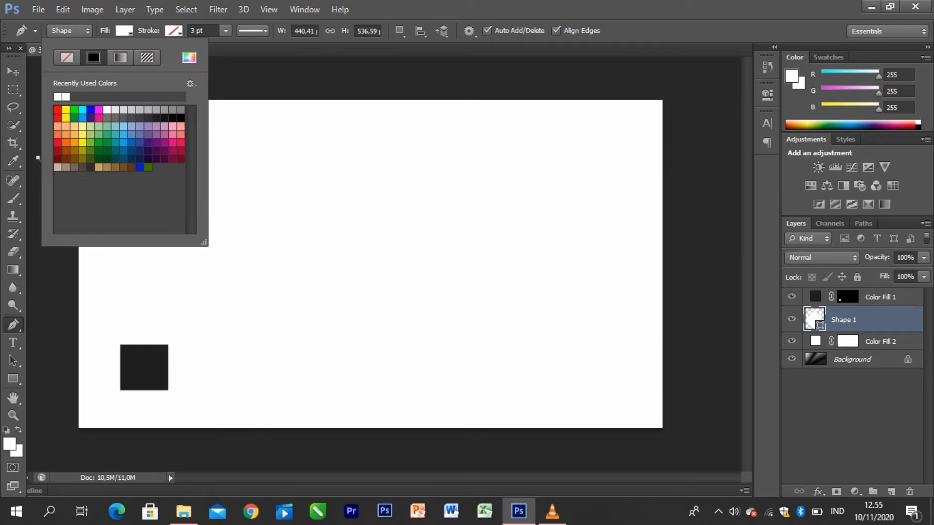
pyautogui.click(99, 110)
pyautogui.click(235, 66)
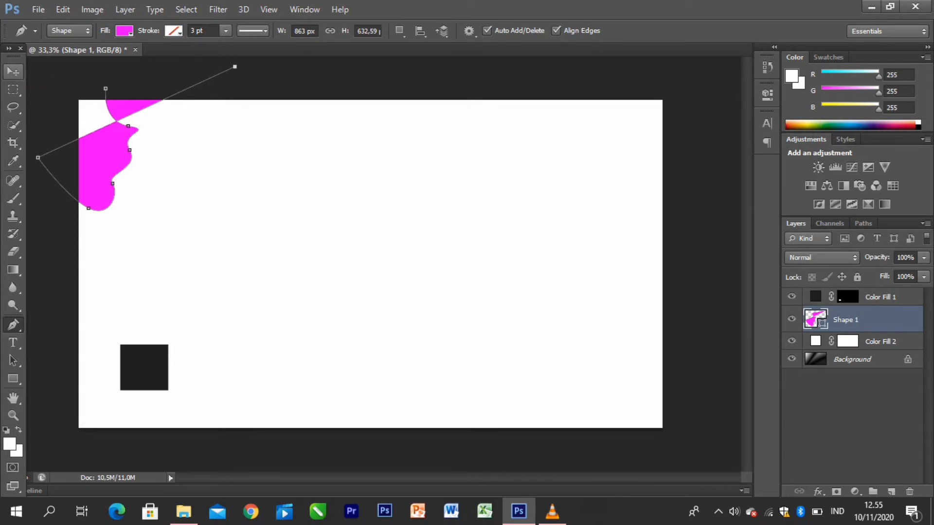
pyautogui.hotkey('ctrl', 'z')
# Step: Move the magenta shape slightly up and left into the canvas corner, and activate the Type tool
pyautogui.click(13, 72)
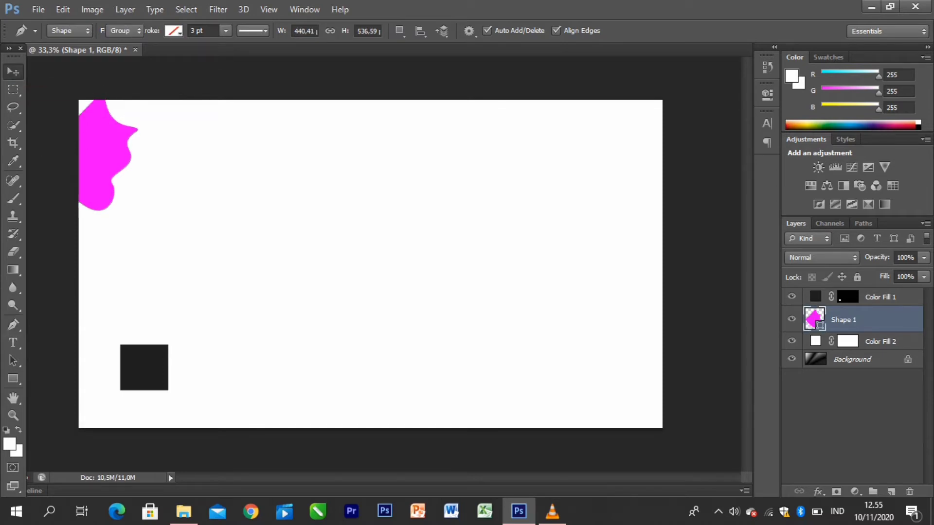
pyautogui.moveTo(95, 138); pyautogui.dragTo(86, 118)
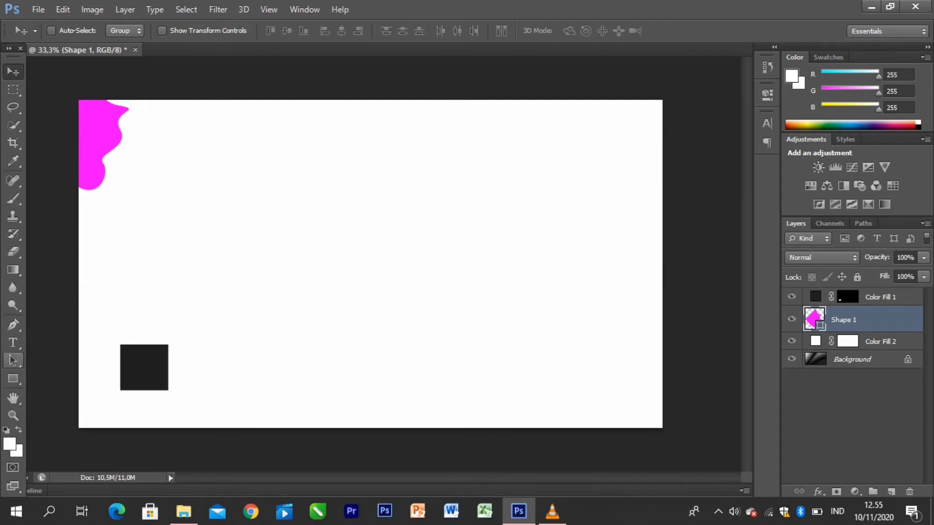
pyautogui.click(13, 342)
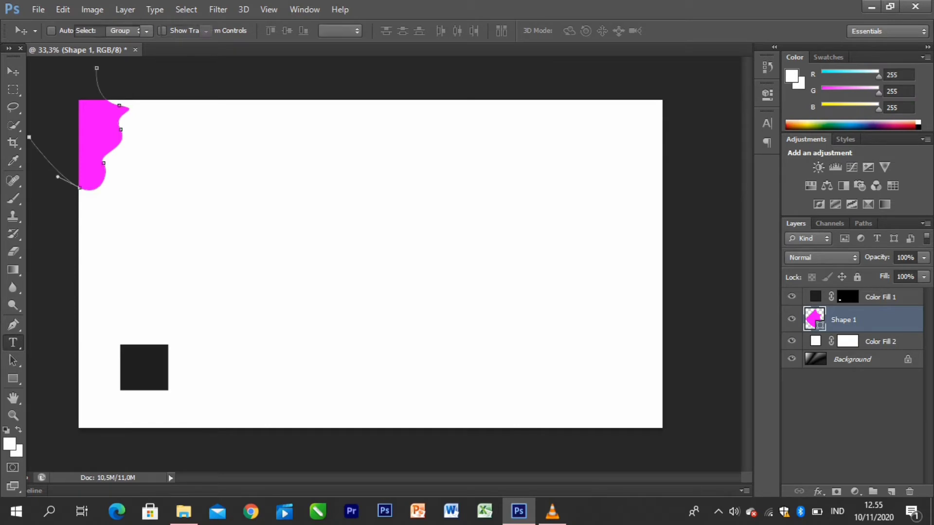
# Step: Add a new empty layer directly above the Color Fill 1 layer
pyautogui.click(341, 243)
pyautogui.click(880, 297)
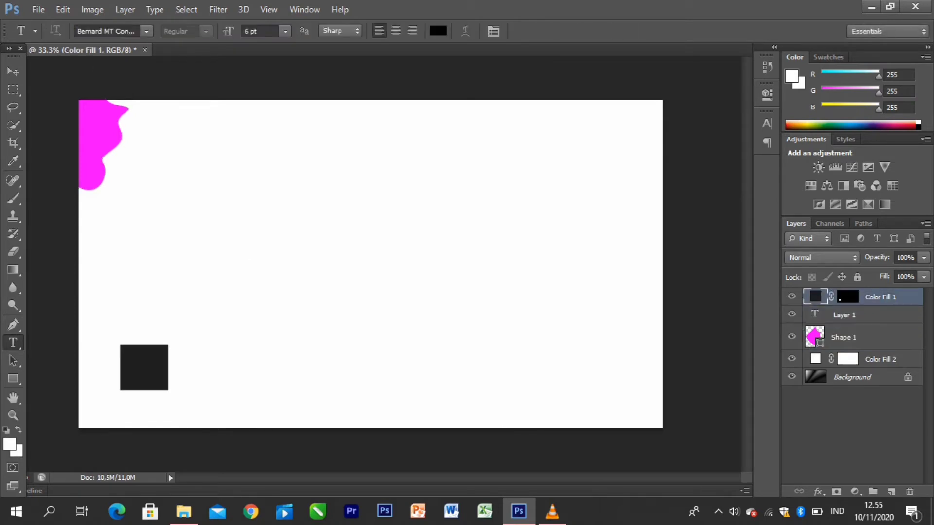
pyautogui.click(890, 491)
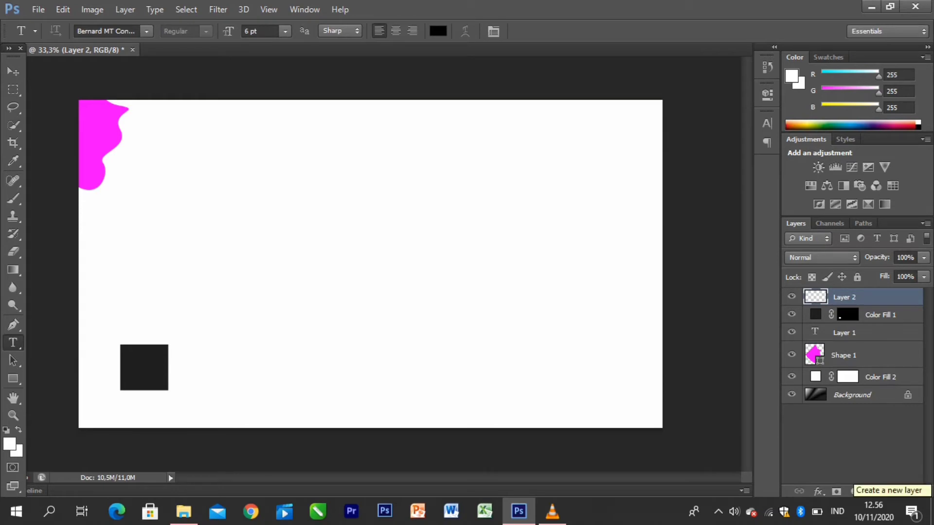
# Step: Enter the text "DESAIN GRAFIS" in capitals near the middle of the canvas
pyautogui.click(283, 262)
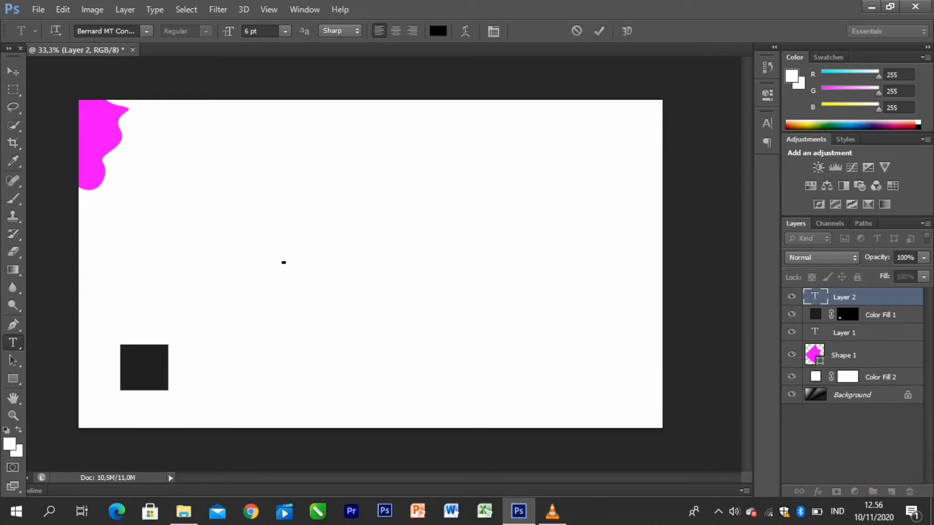
pyautogui.write('desa')
pyautogui.press('BackSpace')
pyautogui.press('BackSpace')
pyautogui.press('BackSpace')
pyautogui.press('BackSpace')
pyautogui.press('capslock')
pyautogui.write('DESAIN GR')
pyautogui.press('capslock')
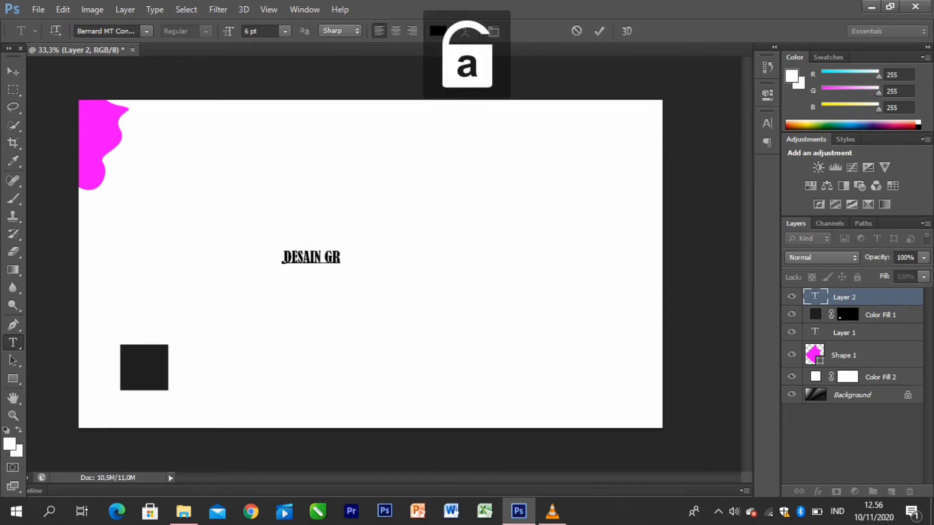
pyautogui.write('a')
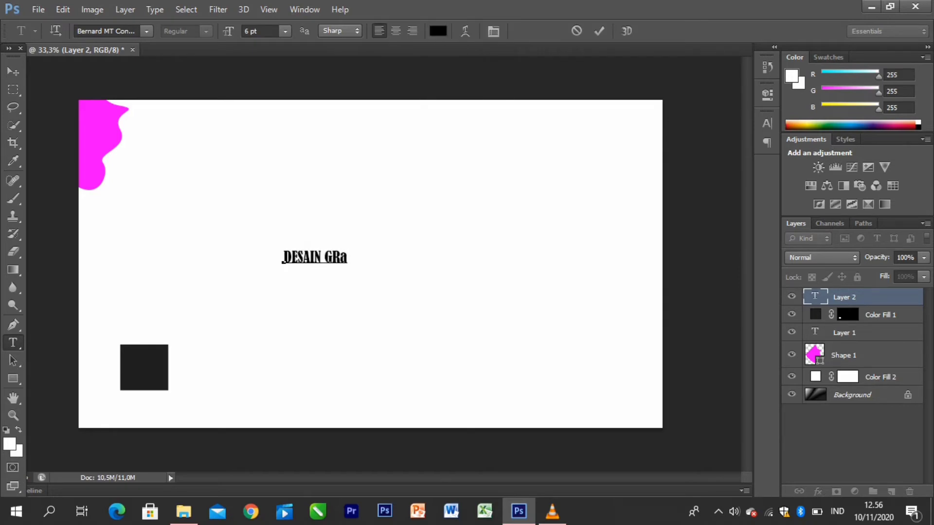
pyautogui.press('BackSpace')
pyautogui.press('capslock')
pyautogui.write('A')
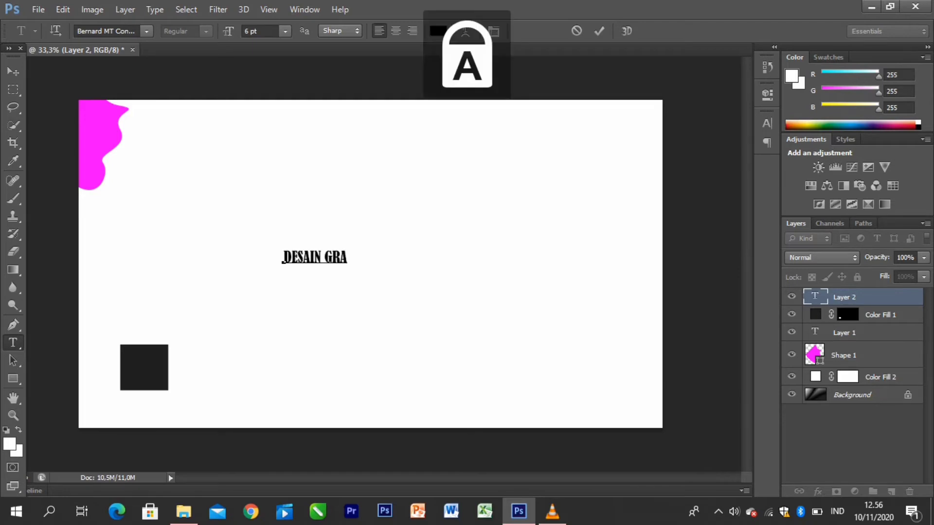
pyautogui.write('FIS')
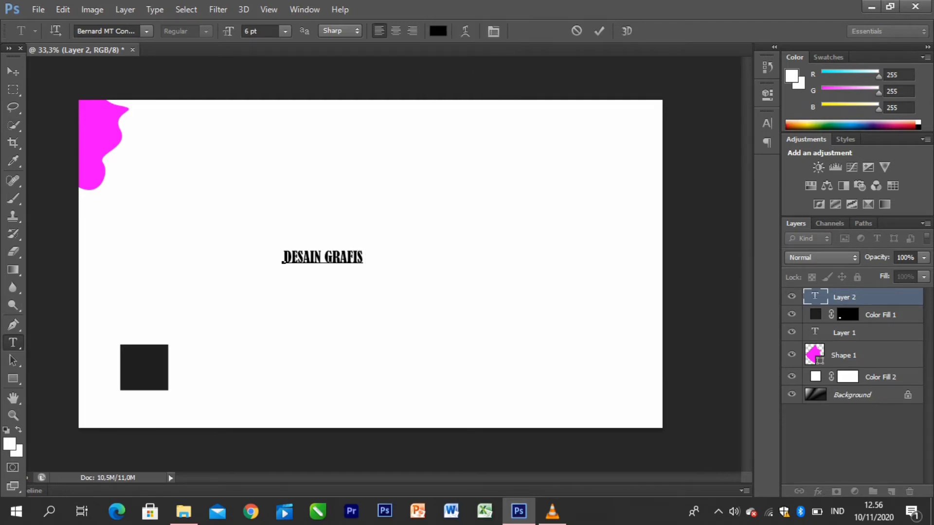
# Step: Try the whole DESAIN GRAFIS text at 36 pt, and settle on a font size of 24 pt
pyautogui.hotkey('ctrl', 'a')
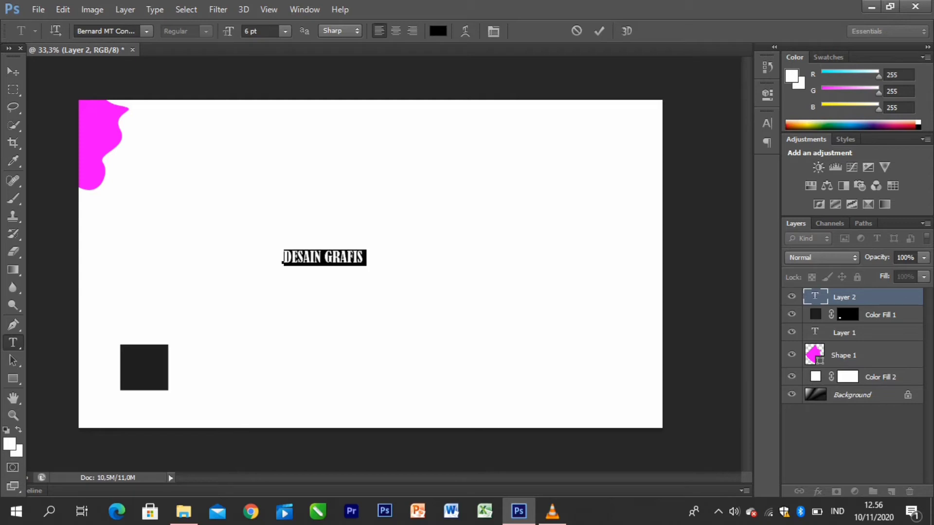
pyautogui.click(285, 31)
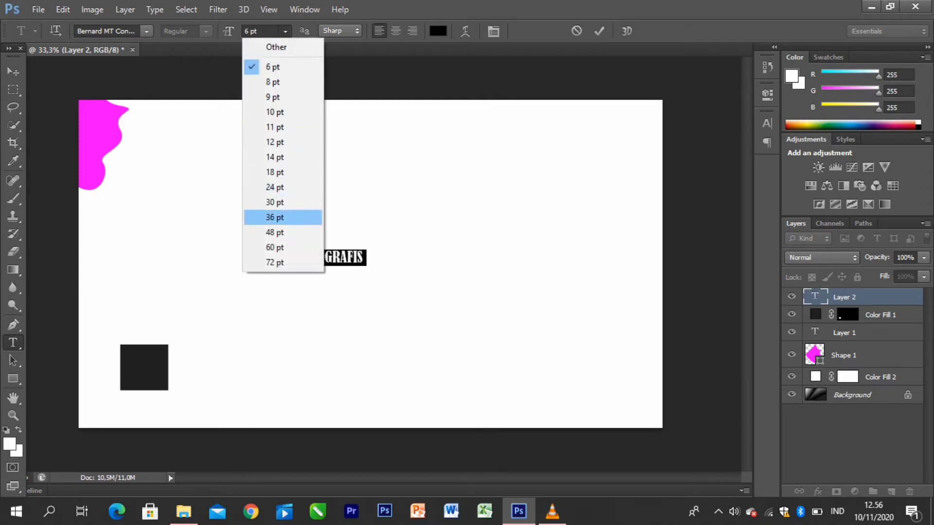
pyautogui.click(272, 217)
pyautogui.click(285, 31)
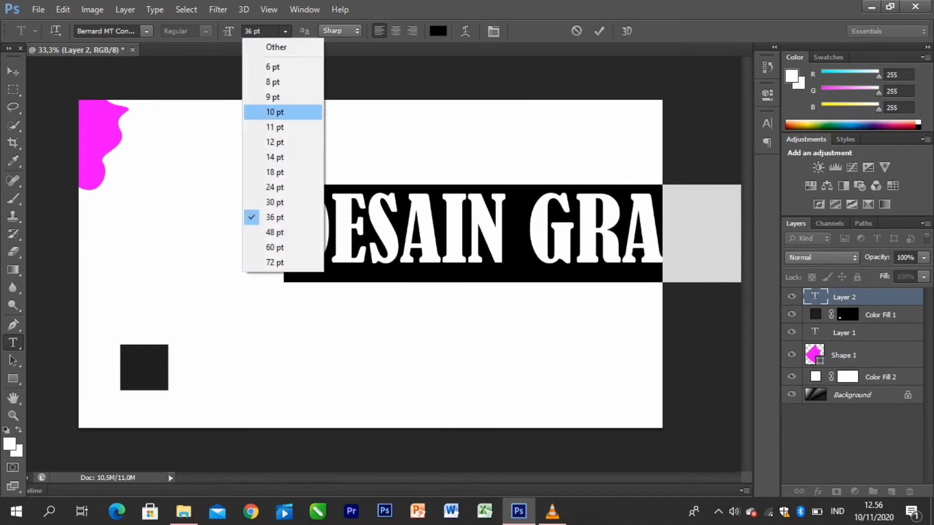
pyautogui.click(272, 185)
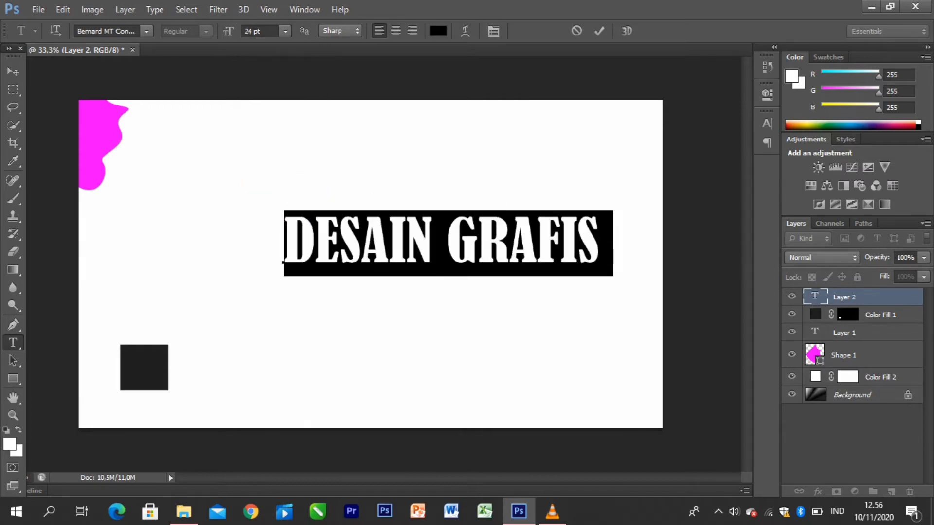
# Step: Try Bodoni MT and Calisto MT on the DESAIN GRAFIS text, and settle on the Clarendon BT font
pyautogui.click(146, 30)
pyautogui.press('Return')
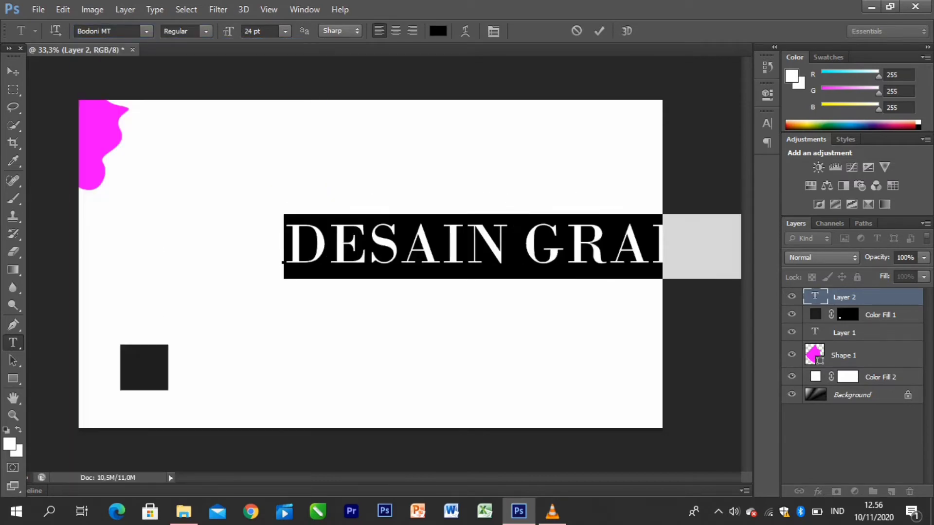
pyautogui.click(146, 31)
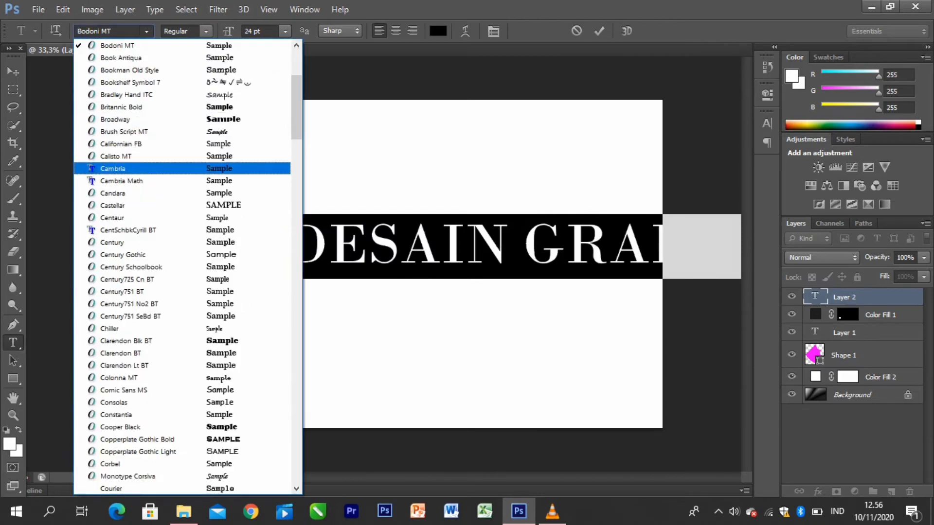
pyautogui.click(141, 156)
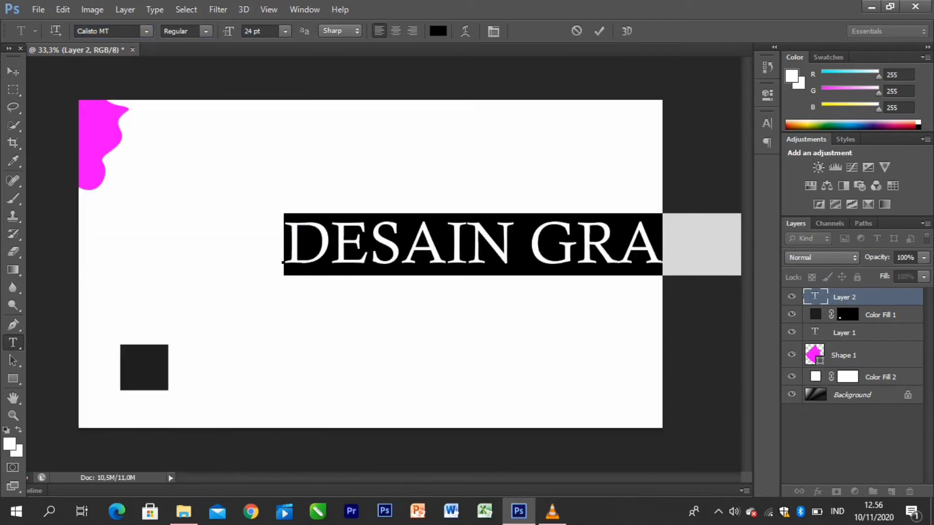
pyautogui.click(146, 31)
pyautogui.click(141, 242)
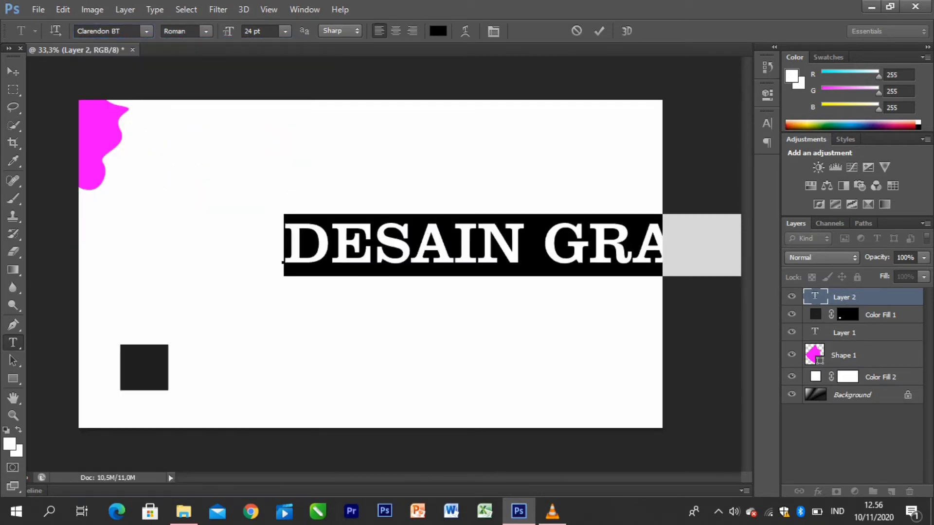
# Step: Move the DESAIN GRAFIS text left so it fits entirely on the canvas, and commit it
pyautogui.click(454, 241)
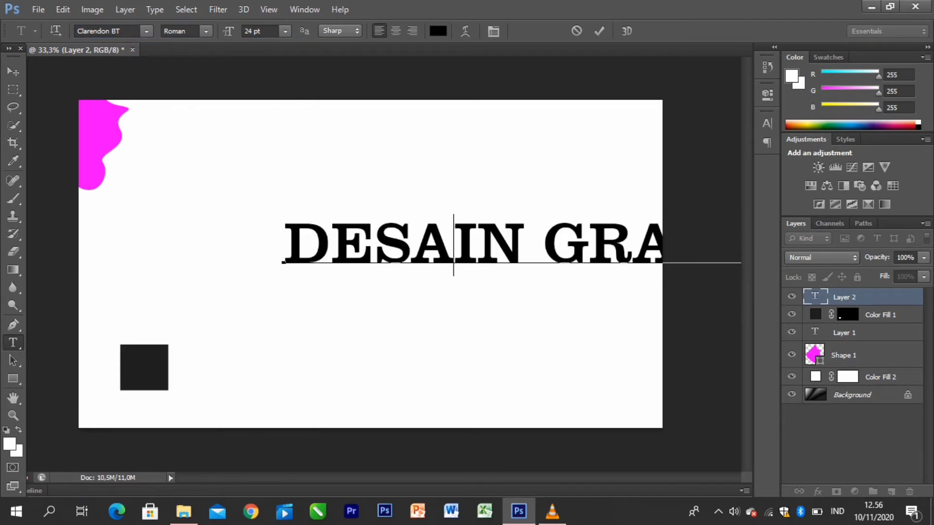
pyautogui.moveTo(452, 302); pyautogui.dragTo(306, 305)
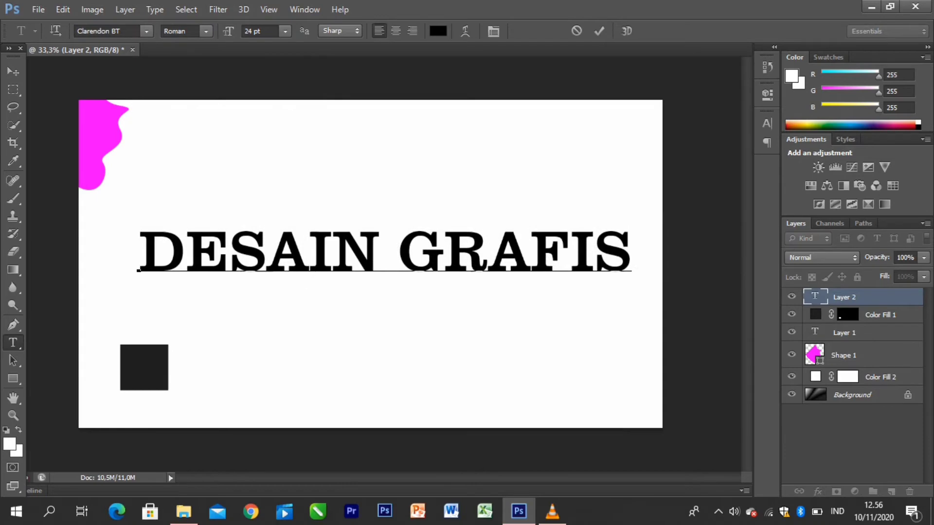
pyautogui.click(599, 31)
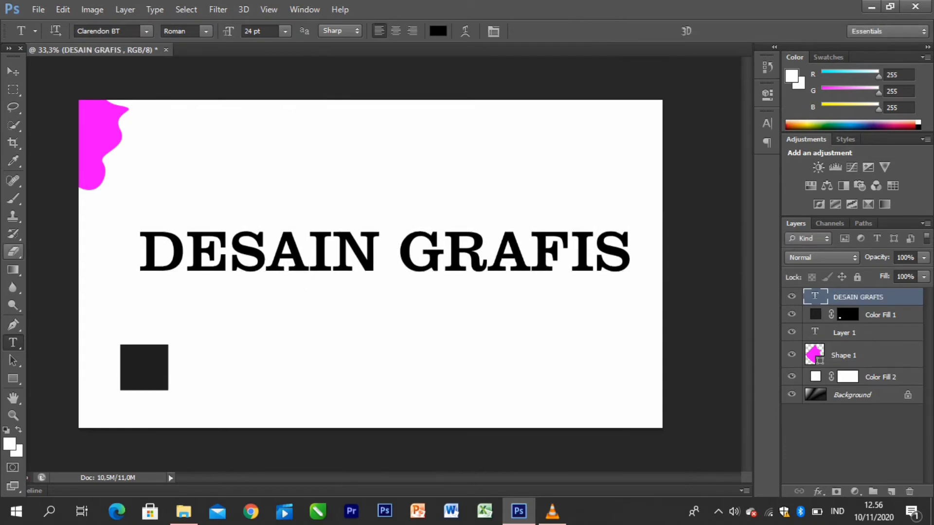
# Step: Draw a horizontal rectangle shape about 906 × 99 px below the text and set its fill to magenta
pyautogui.click(13, 360)
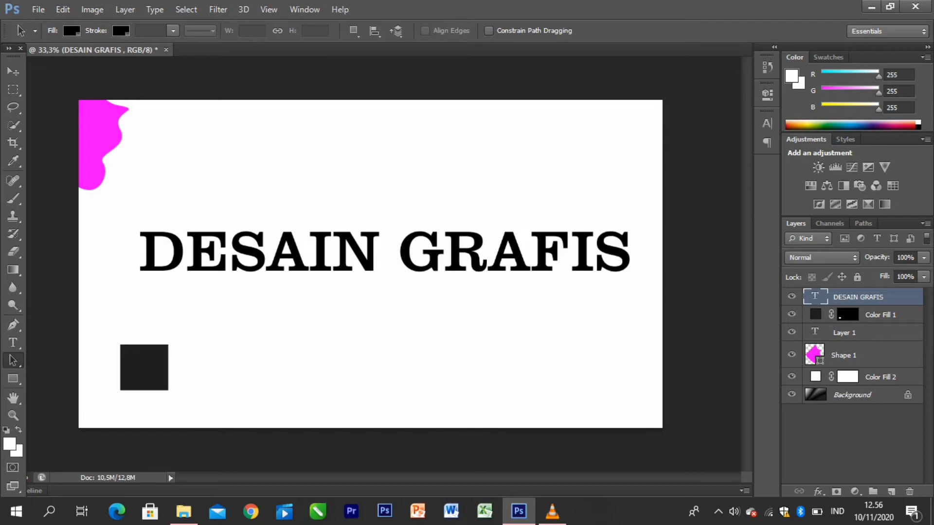
pyautogui.click(13, 379)
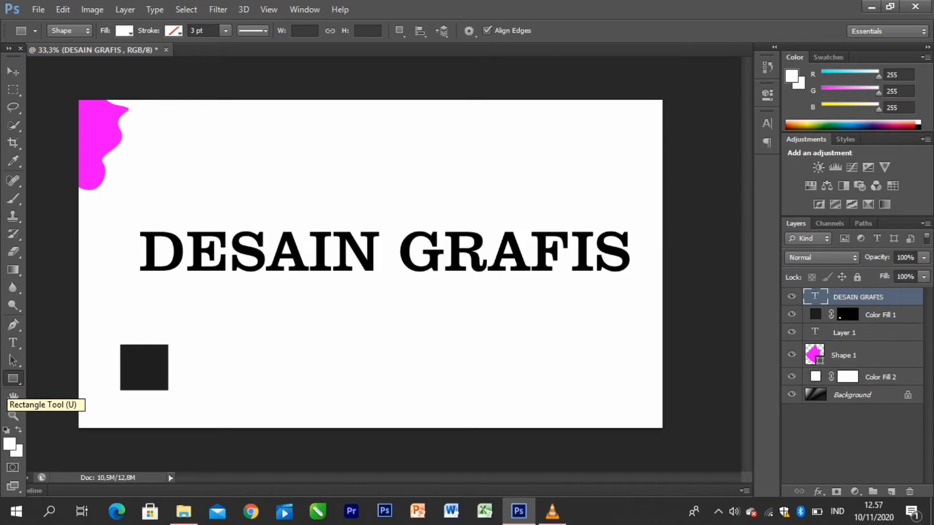
pyautogui.moveTo(217, 352); pyautogui.dragTo(423, 375)
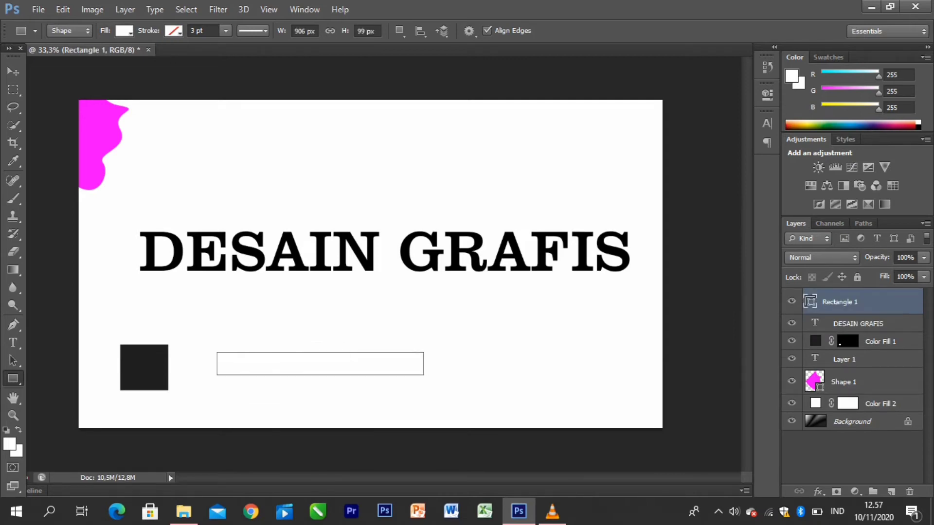
pyautogui.click(124, 31)
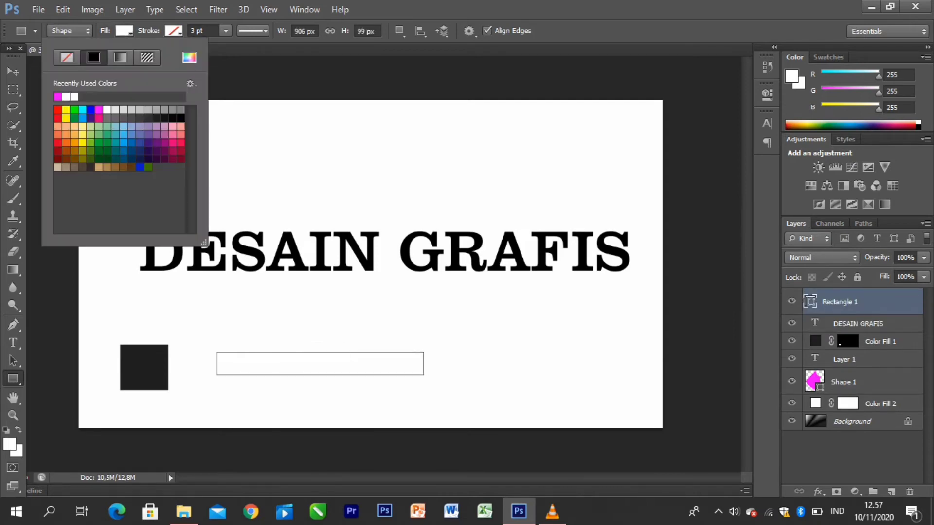
pyautogui.click(98, 110)
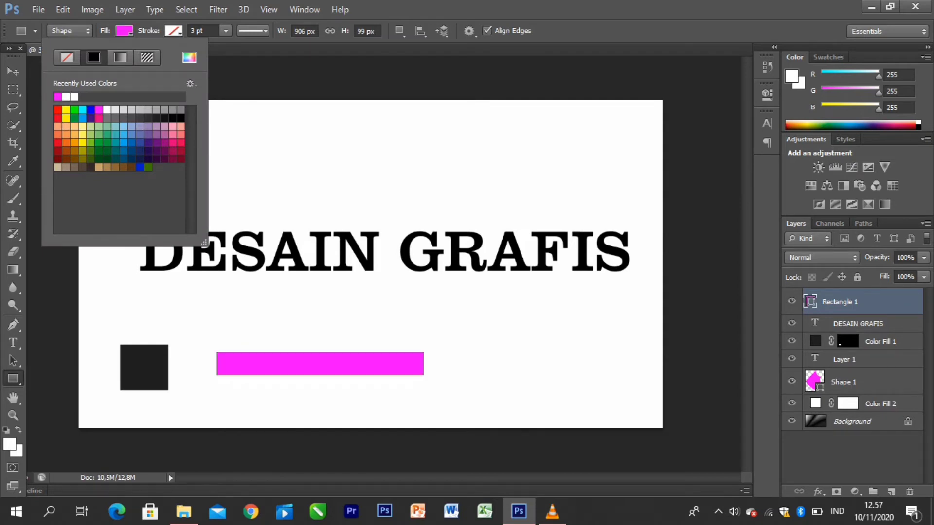
pyautogui.click(311, 165)
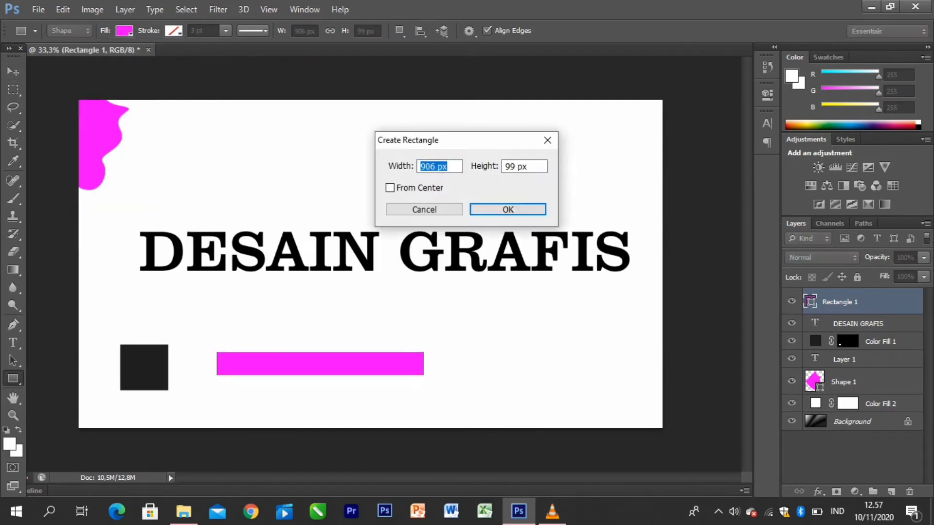
pyautogui.press('Escape')
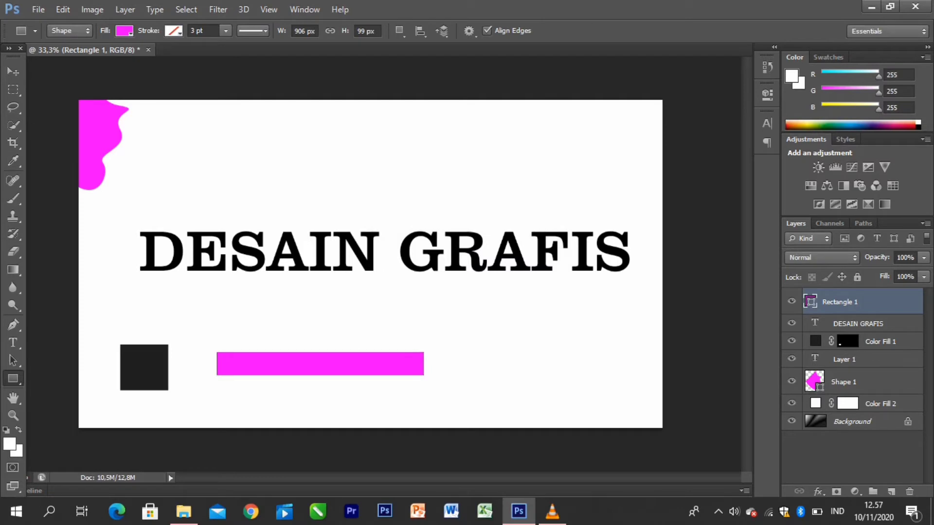
# Step: Move the magenta rectangle just above the DESAIN GRAFIS text, and the dark square up to just below the text
pyautogui.press('v')
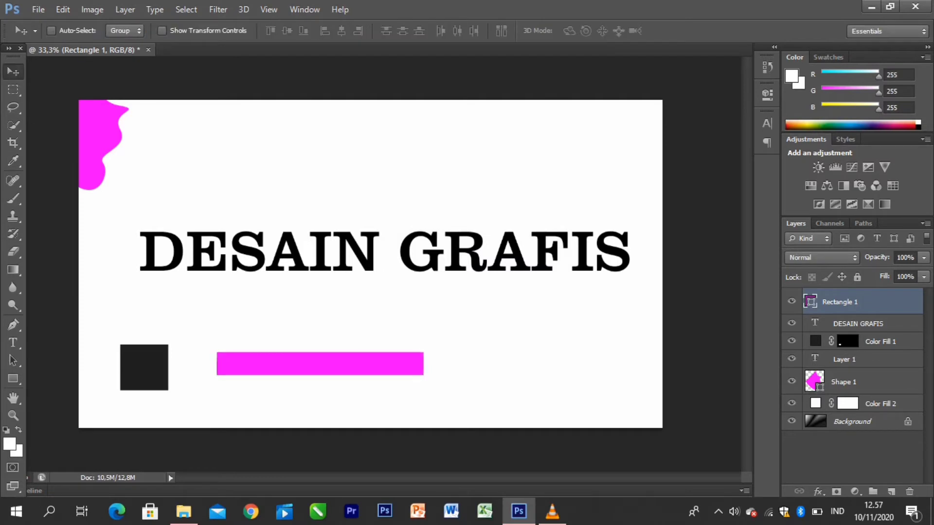
pyautogui.moveTo(320, 363); pyautogui.dragTo(260, 201)
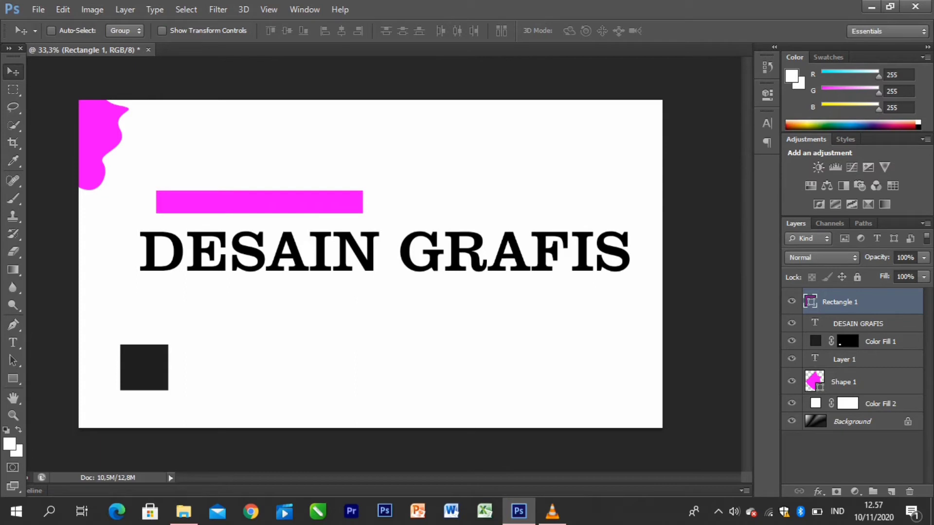
pyautogui.click(879, 341)
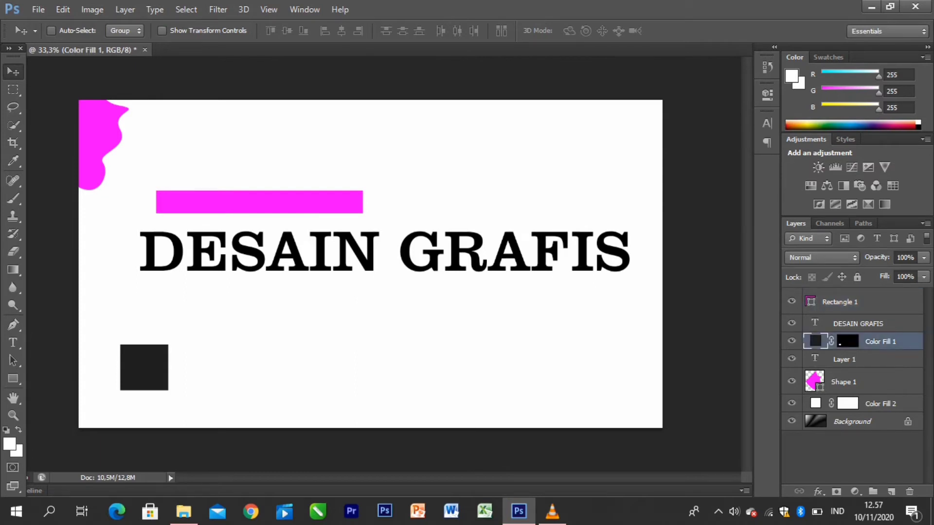
pyautogui.moveTo(157, 350); pyautogui.dragTo(151, 292)
# Step: Reorder the Rectangle 1 layer beneath the DESAIN GRAFIS text layer and position the magenta bar behind the middle of the text
pyautogui.click(840, 302)
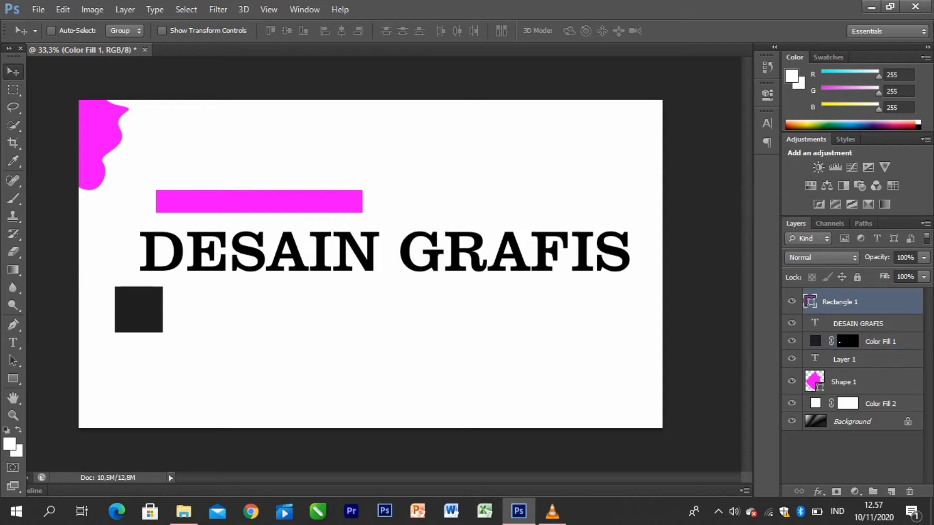
pyautogui.moveTo(265, 157); pyautogui.dragTo(356, 254)
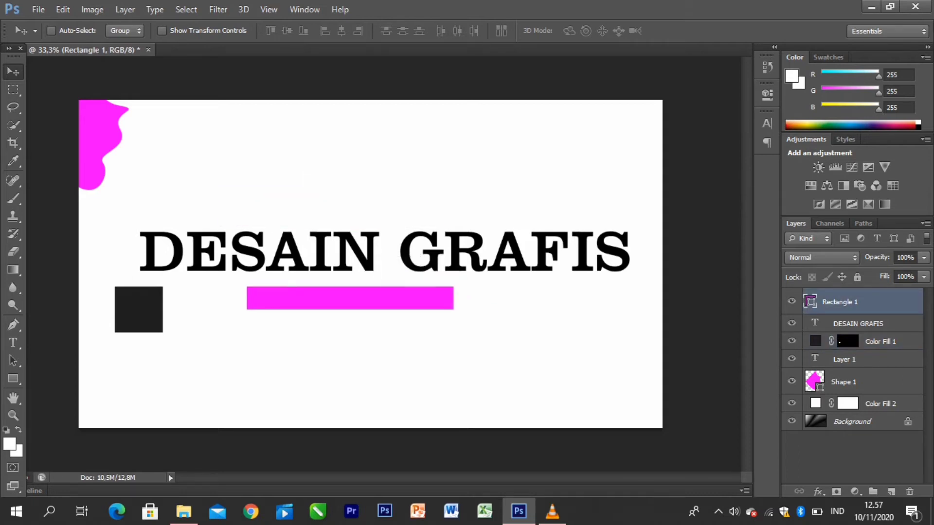
pyautogui.moveTo(839, 302); pyautogui.dragTo(839, 331)
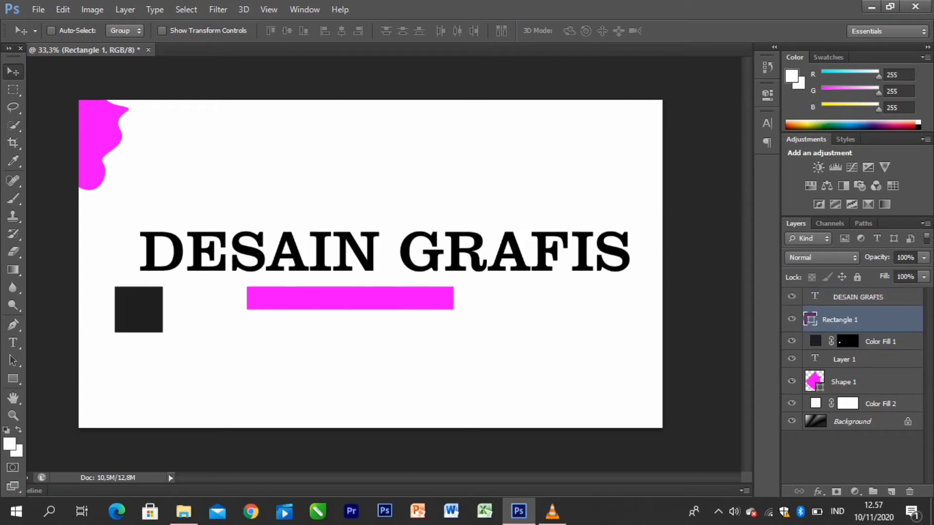
pyautogui.moveTo(354, 297); pyautogui.dragTo(375, 250)
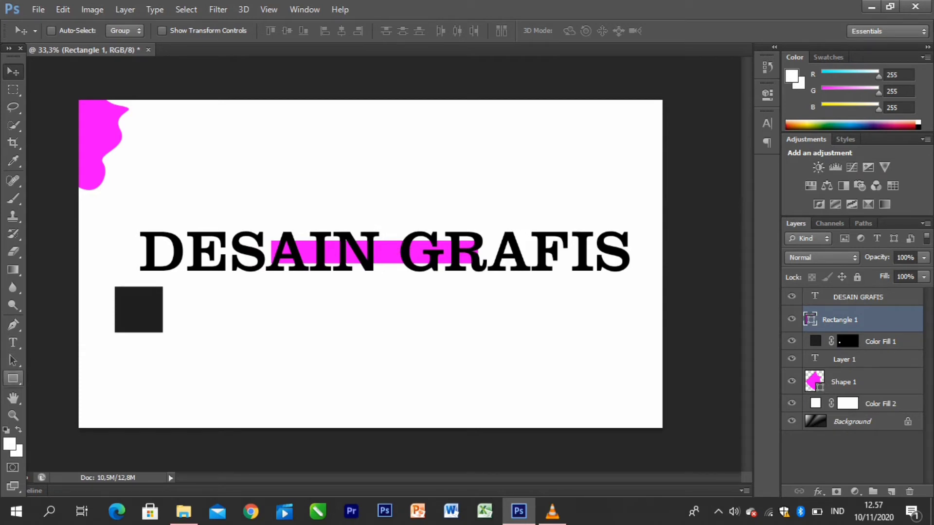
# Step: Activate the Zoom tool and zoom in on the middle of the canvas to 50%
pyautogui.click(13, 378)
pyautogui.click(13, 398)
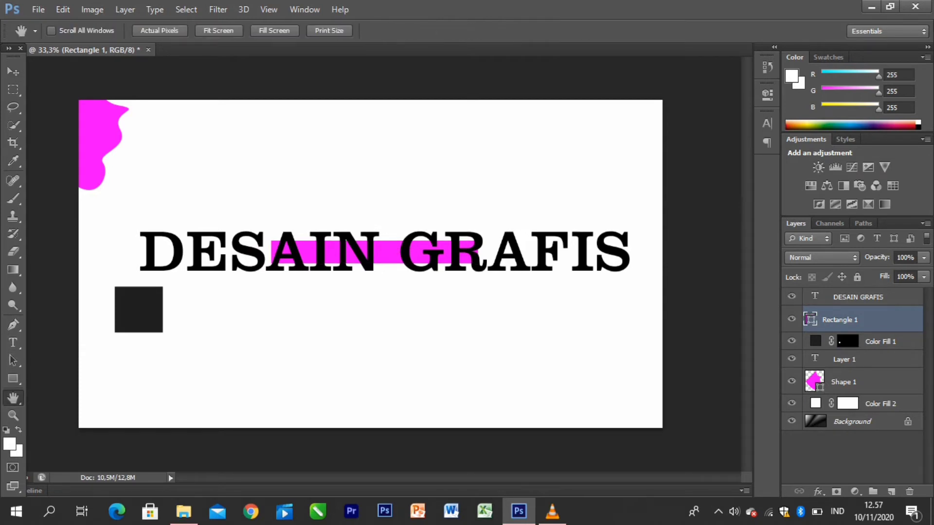
pyautogui.click(14, 415)
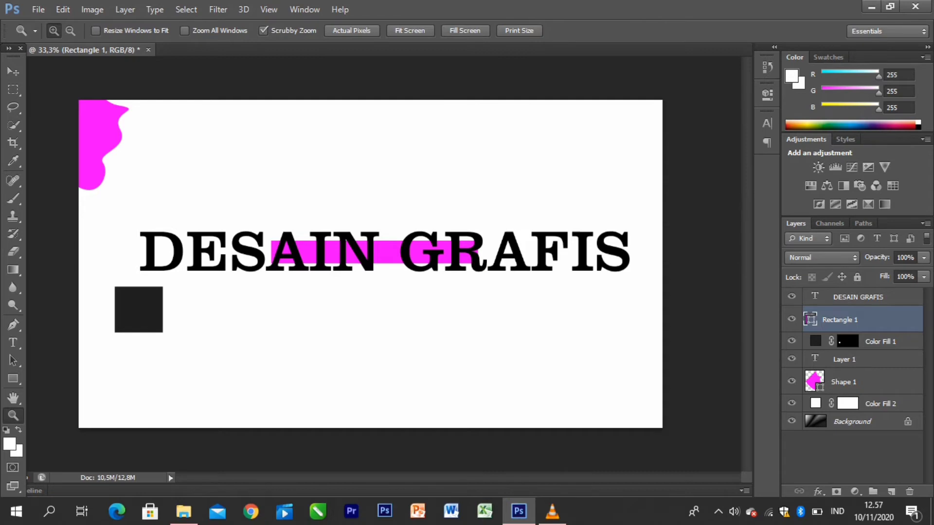
pyautogui.click(363, 290)
pyautogui.click(367, 293)
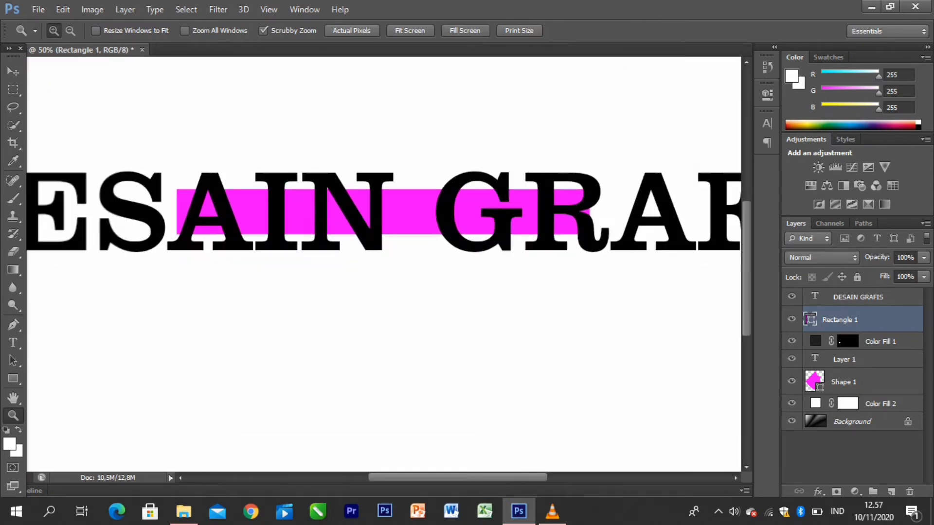
# Step: Pan around the enlarged canvas with the Hand tool to view different parts of the DESAIN GRAFIS text
pyautogui.scroll(5, 367, 292)
pyautogui.scroll(-1, 367, 292)
pyautogui.scroll(-5, 367, 293)
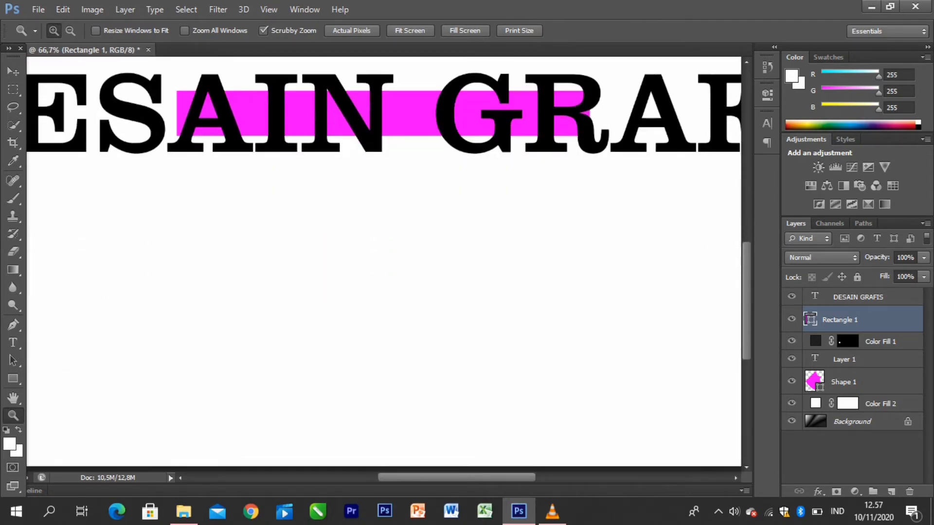
pyautogui.press('h')
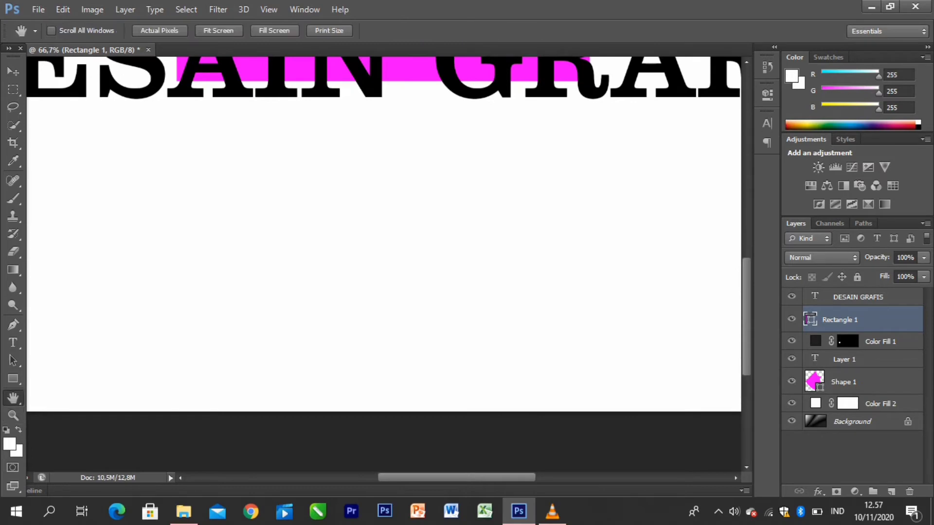
pyautogui.moveTo(367, 293); pyautogui.dragTo(486, 414)
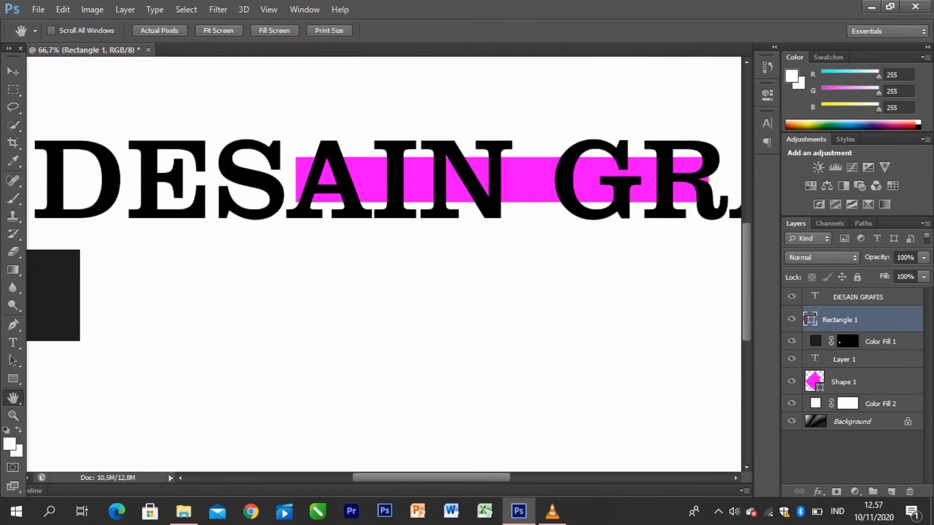
pyautogui.moveTo(486, 243); pyautogui.dragTo(316, 261)
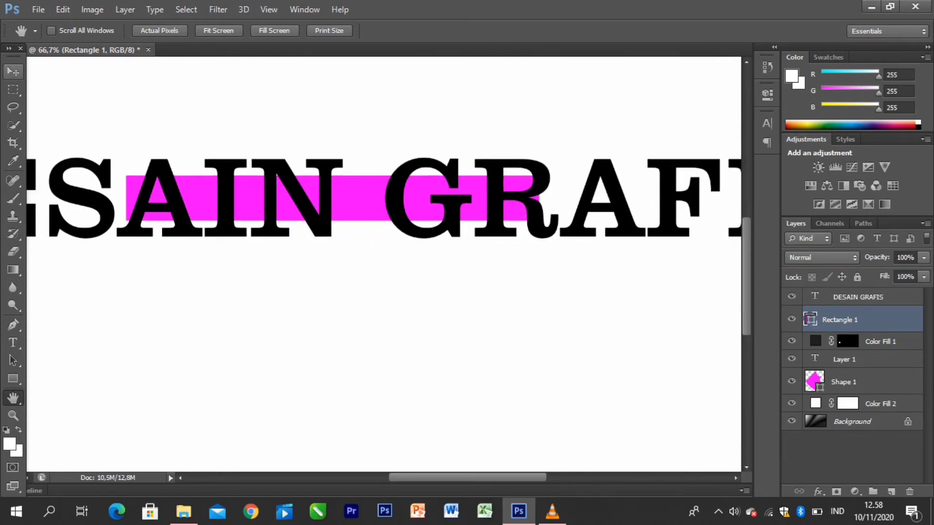
# Step: Move the magenta bar sideways so it sits behind the letters from the first I to the last A of DESAIN GRAFIS
pyautogui.click(14, 71)
pyautogui.moveTo(333, 198); pyautogui.dragTo(420, 206)
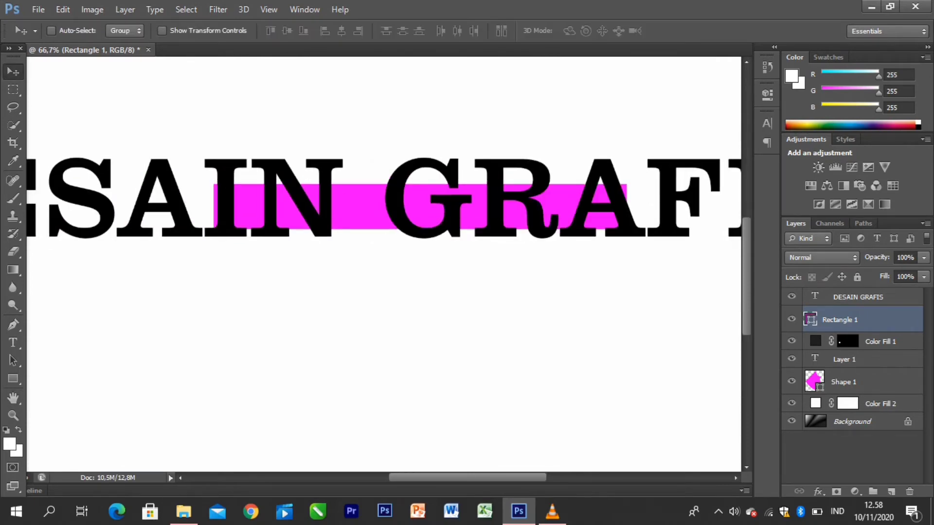
pyautogui.moveTo(360, 171); pyautogui.dragTo(328, 171)
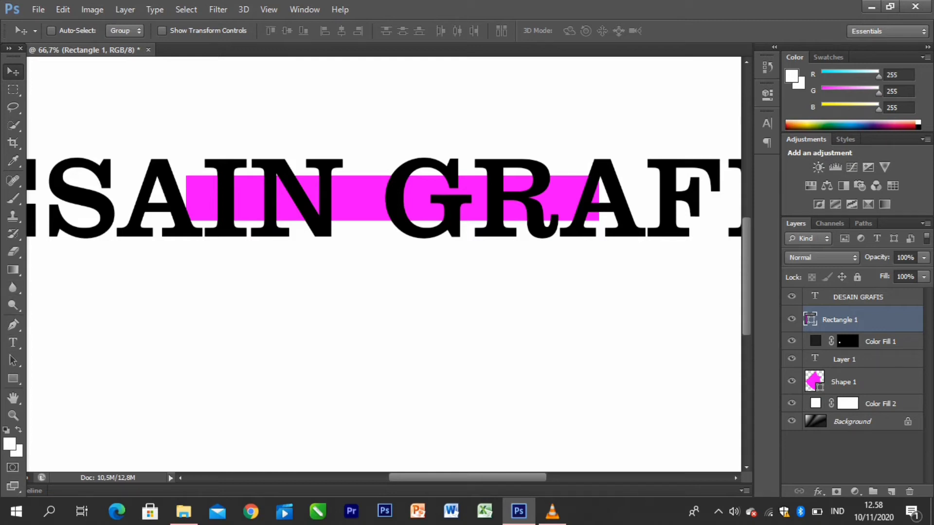
# Step: Pan the canvas with the Hand tool and open its view-size options over the text
pyautogui.click(14, 397)
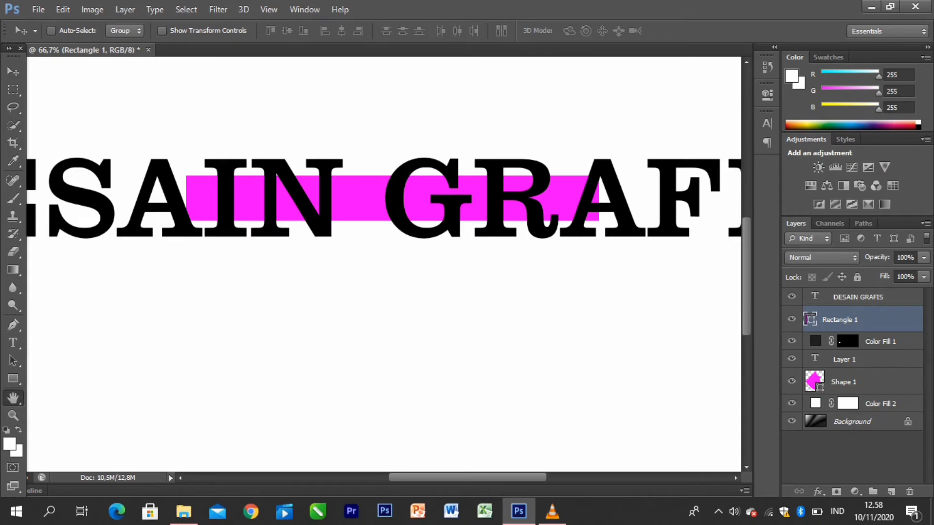
pyautogui.moveTo(273, 234); pyautogui.dragTo(149, 215)
pyautogui.moveTo(437, 219); pyautogui.dragTo(699, 290)
pyautogui.moveTo(213, 228); pyautogui.dragTo(193, 137)
pyautogui.rightClick(193, 138)
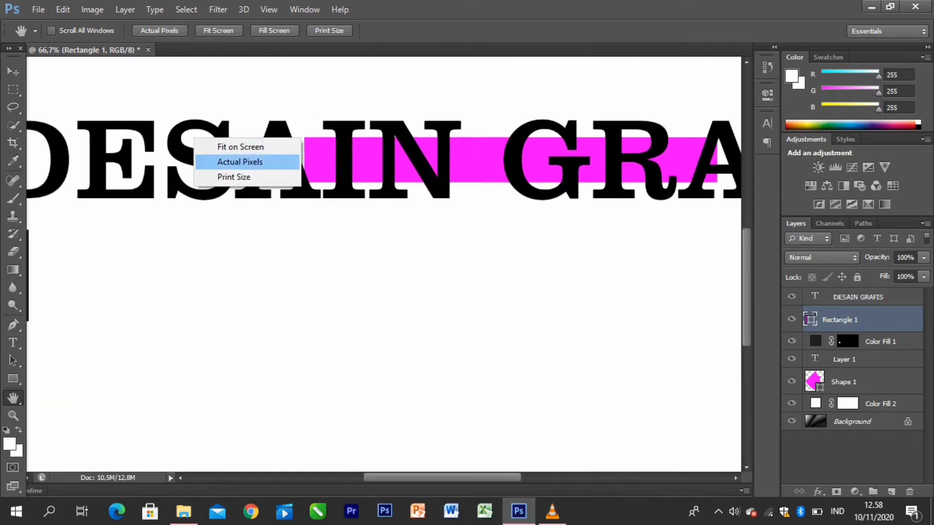
pyautogui.rightClick(410, 164)
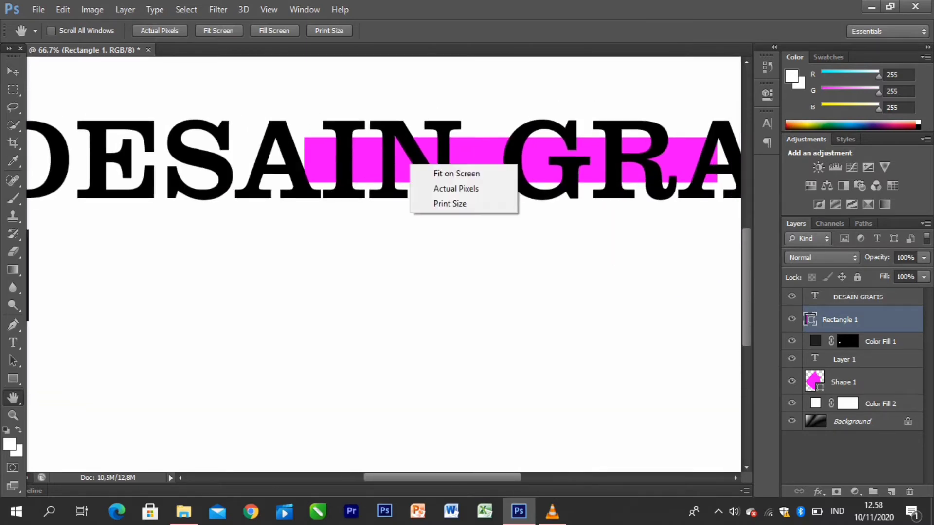
pyautogui.rightClick(372, 159)
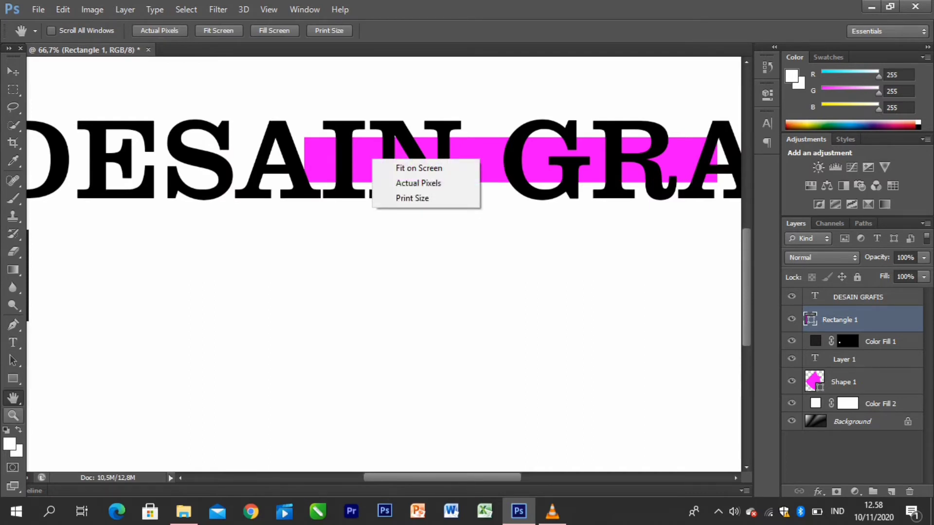
# Step: Activate the Zoom tool and zoom out to 25% so the whole canvas is in view
pyautogui.click(13, 416)
pyautogui.rightClick(313, 181)
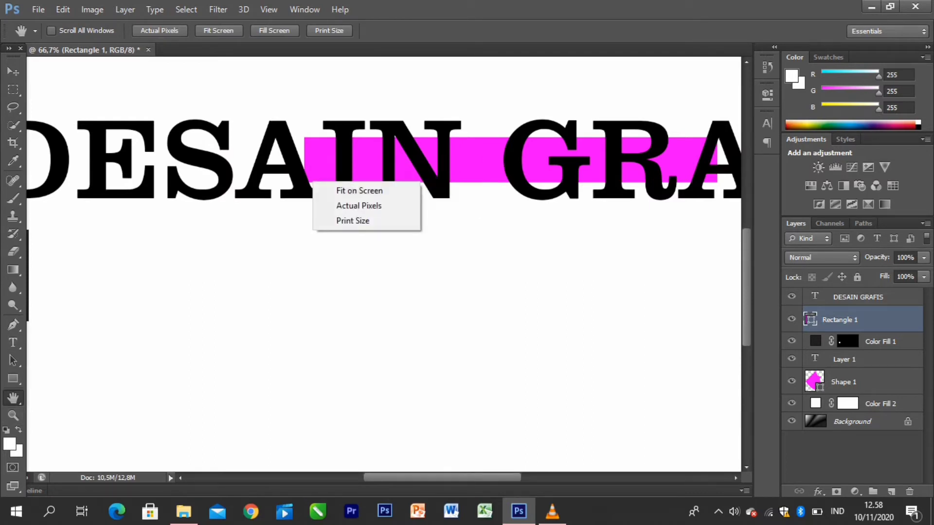
pyautogui.click(13, 416)
pyautogui.click(13, 416)
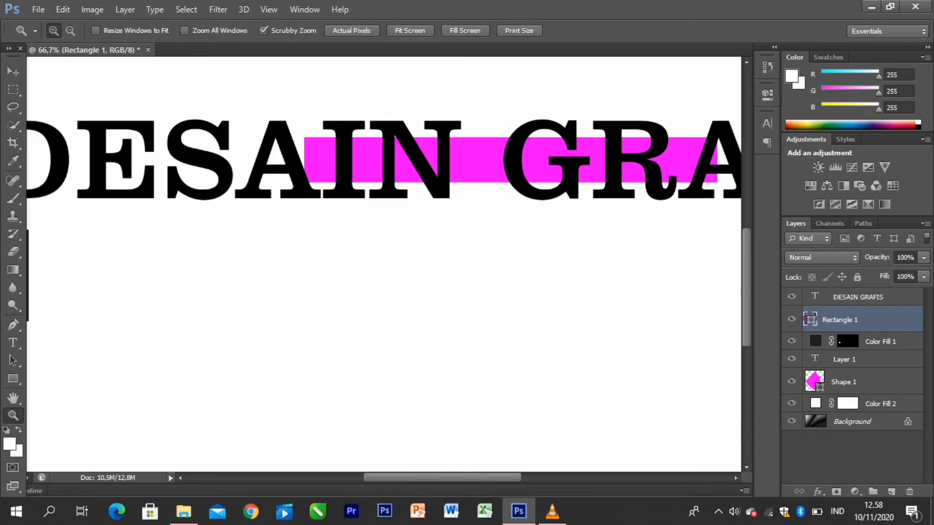
pyautogui.rightClick(816, 296)
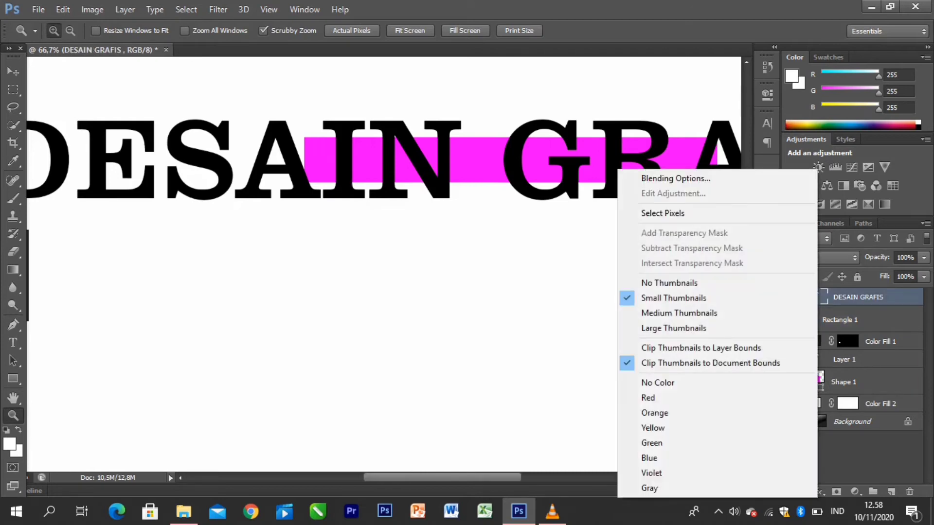
pyautogui.press('Escape')
pyautogui.rightClick(355, 169)
pyautogui.click(396, 242)
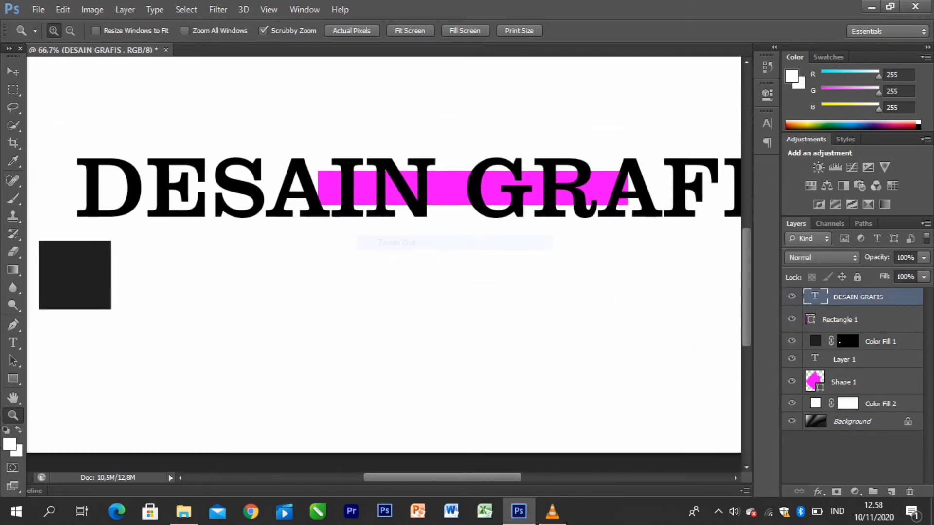
pyautogui.rightClick(340, 183)
pyautogui.click(384, 256)
pyautogui.rightClick(340, 204)
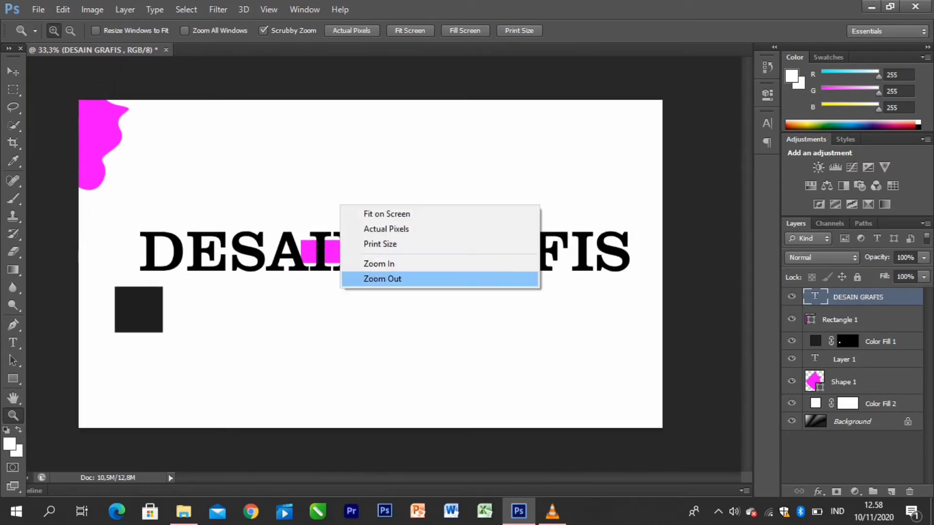
pyautogui.click(382, 278)
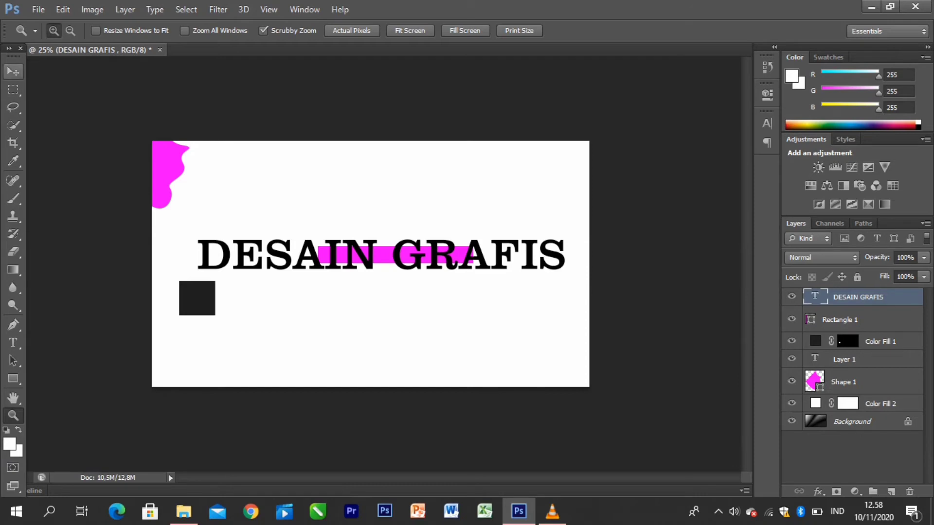
# Step: Activate the Brush tool and set the foreground color to black
pyautogui.click(13, 72)
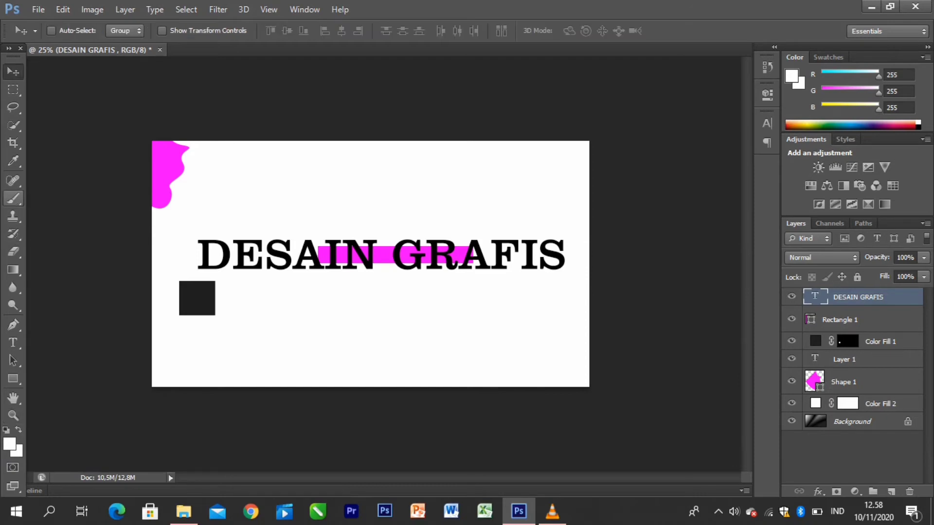
pyautogui.click(13, 198)
pyautogui.click(9, 443)
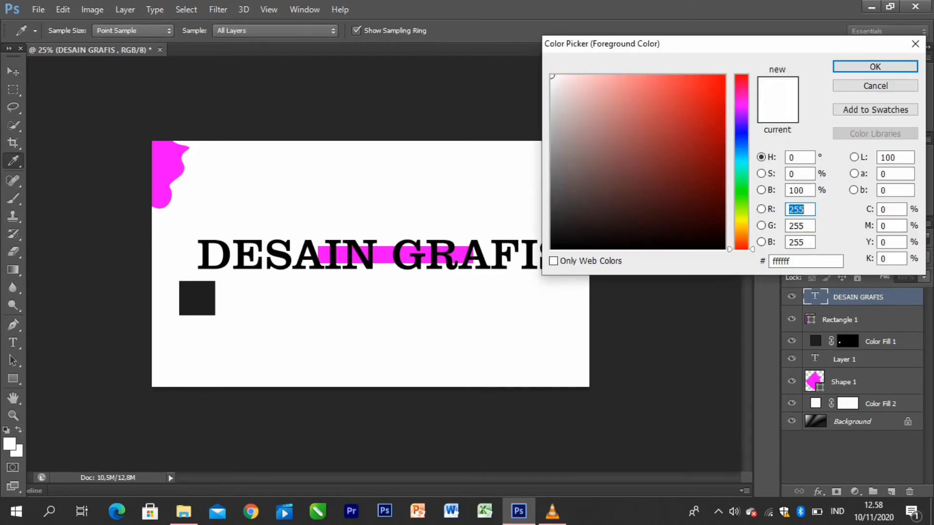
pyautogui.click(551, 249)
pyautogui.click(875, 67)
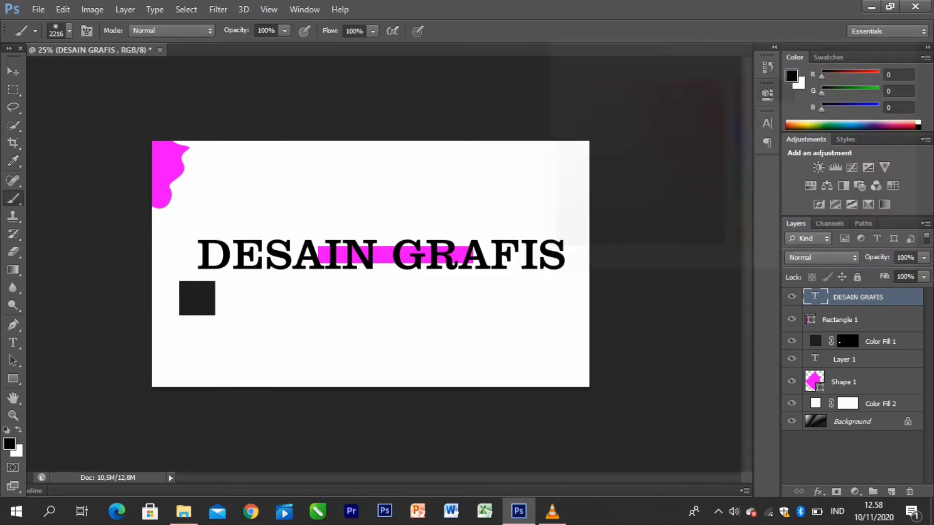
# Step: Set the brush size to 147 px and rasterize the DESAIN GRAFIS type layer for painting
pyautogui.click(69, 31)
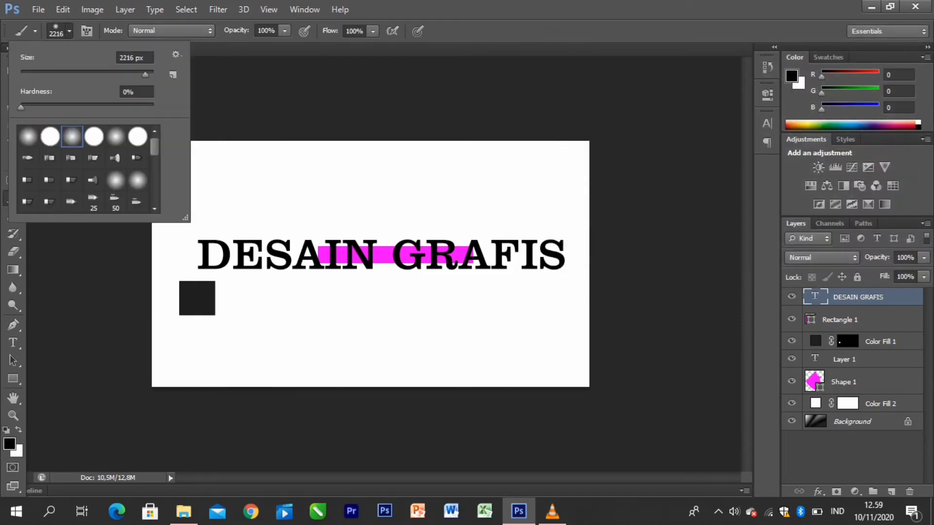
pyautogui.moveTo(145, 74); pyautogui.dragTo(136, 75)
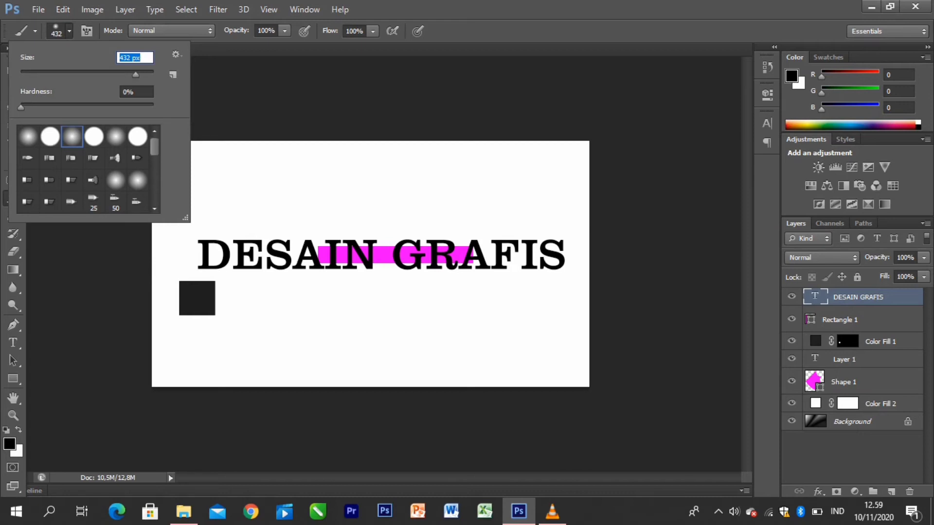
pyautogui.moveTo(136, 75); pyautogui.dragTo(103, 75)
pyautogui.click(467, 204)
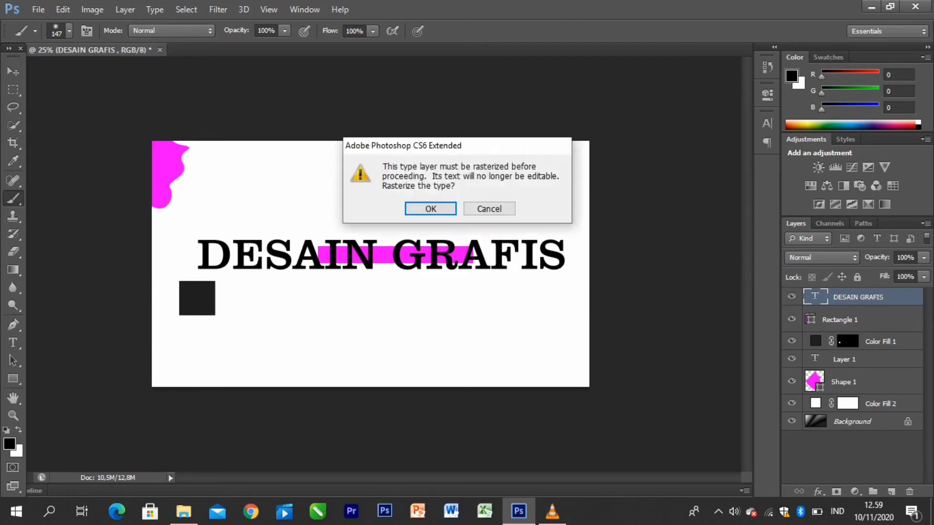
pyautogui.press('Return')
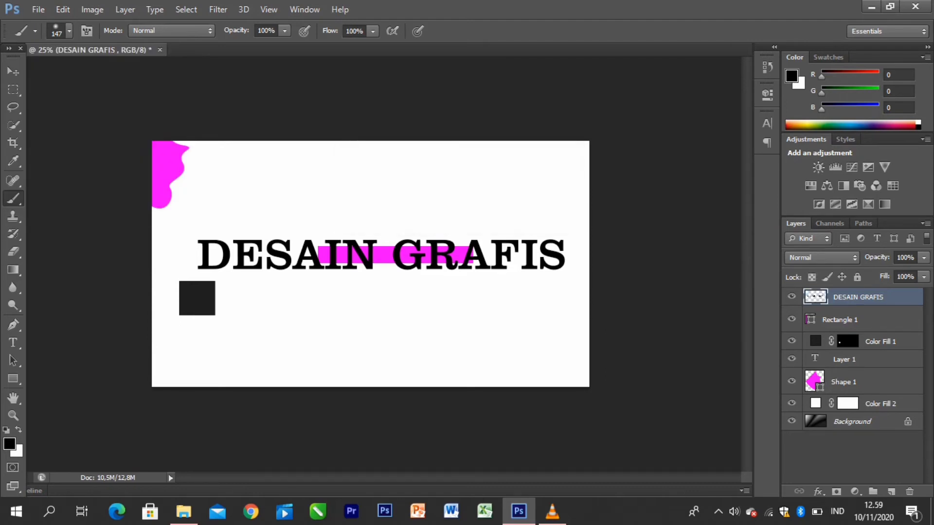
# Step: Paint five soft black dots in a diagonal row from the canvas's upper-right corner down to the end of the text
pyautogui.click(548, 156)
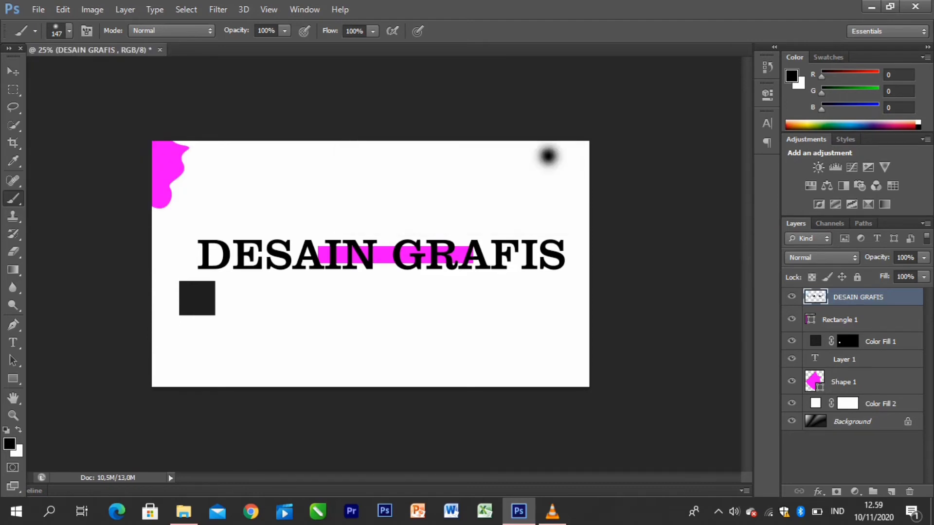
pyautogui.click(555, 177)
pyautogui.click(561, 197)
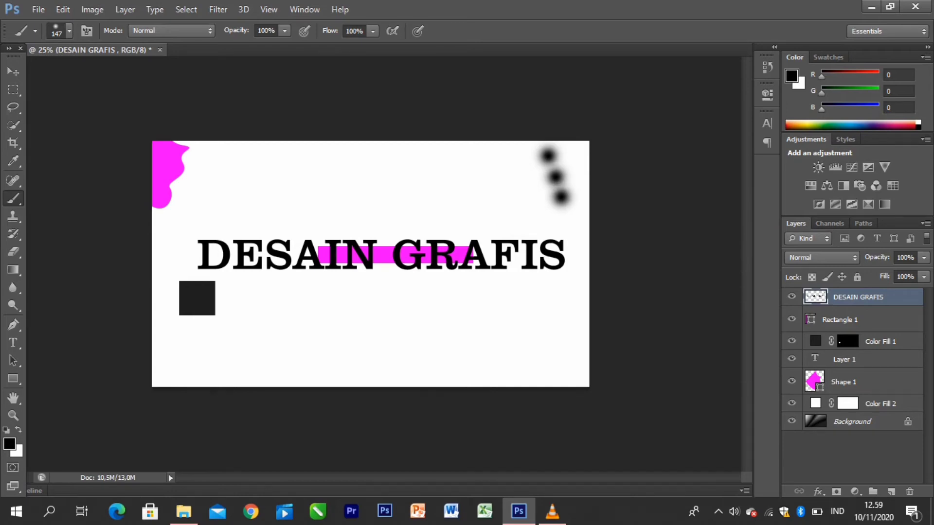
pyautogui.click(569, 214)
pyautogui.click(573, 237)
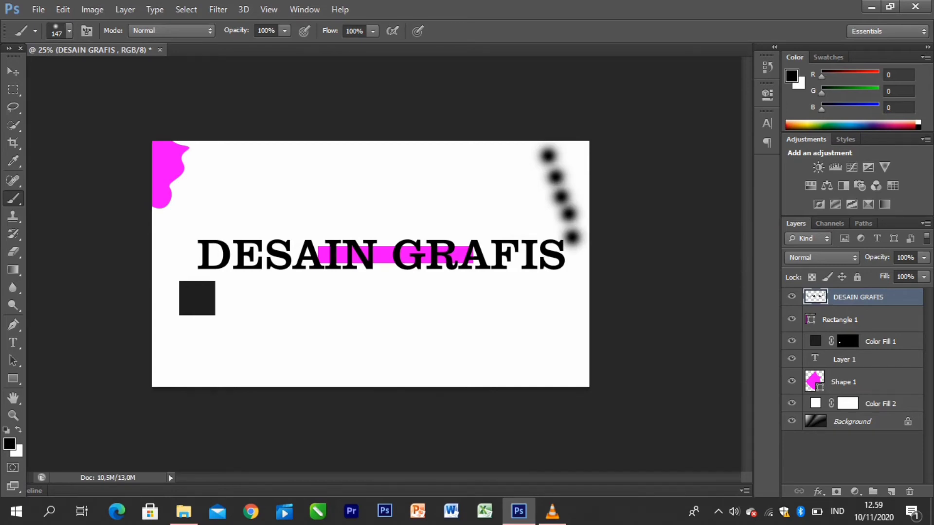
# Step: Try broad black brush strokes over the right side of the canvas and shift the layer slightly, undoing both changes
pyautogui.moveTo(574, 145)
pyautogui.mouseDown()
pyautogui.moveTo(532, 170)
pyautogui.moveTo(581, 268)
pyautogui.moveTo(544, 257)
pyautogui.moveTo(542, 310)
pyautogui.moveTo(559, 331)
pyautogui.mouseUp()
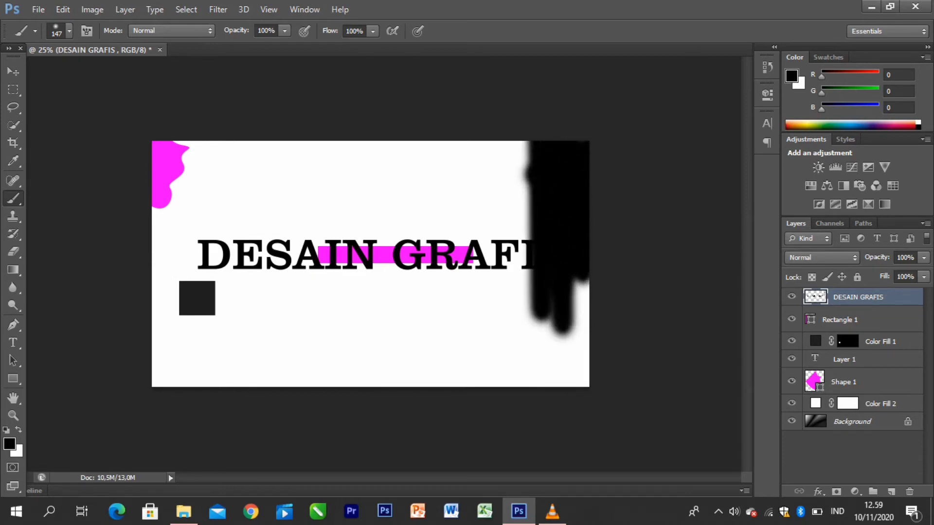
pyautogui.press('v')
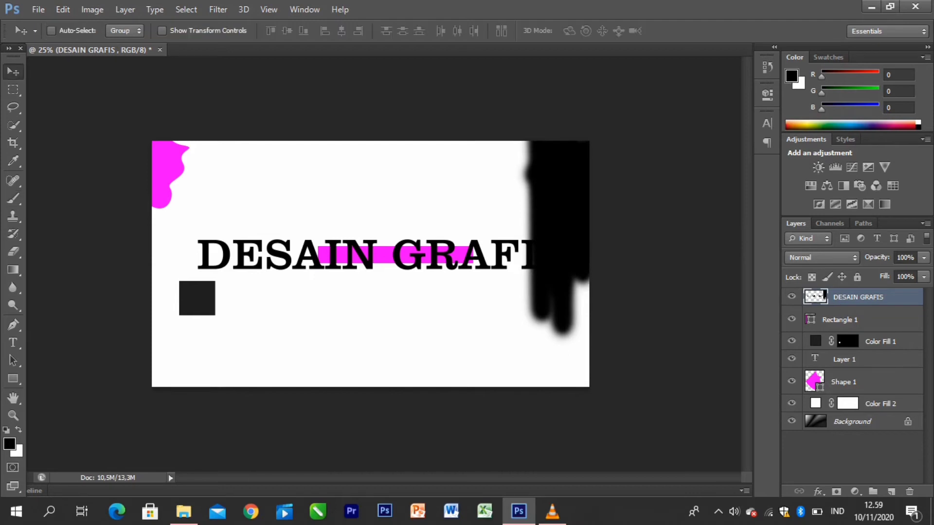
pyautogui.moveTo(572, 187)
pyautogui.mouseDown()
pyautogui.moveTo(597, 128)
pyautogui.moveTo(545, 200)
pyautogui.moveTo(563, 188)
pyautogui.mouseUp()
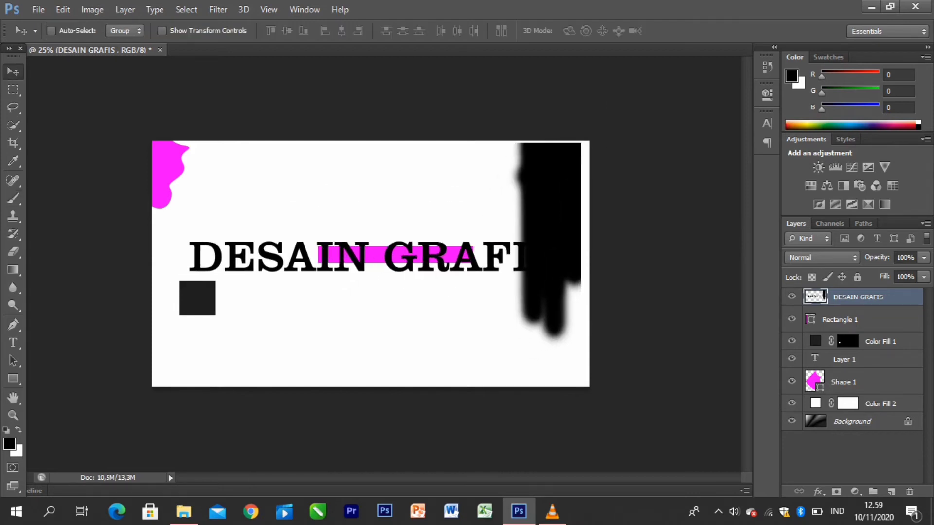
pyautogui.hotkey('ctrl', 'alt', 'z')
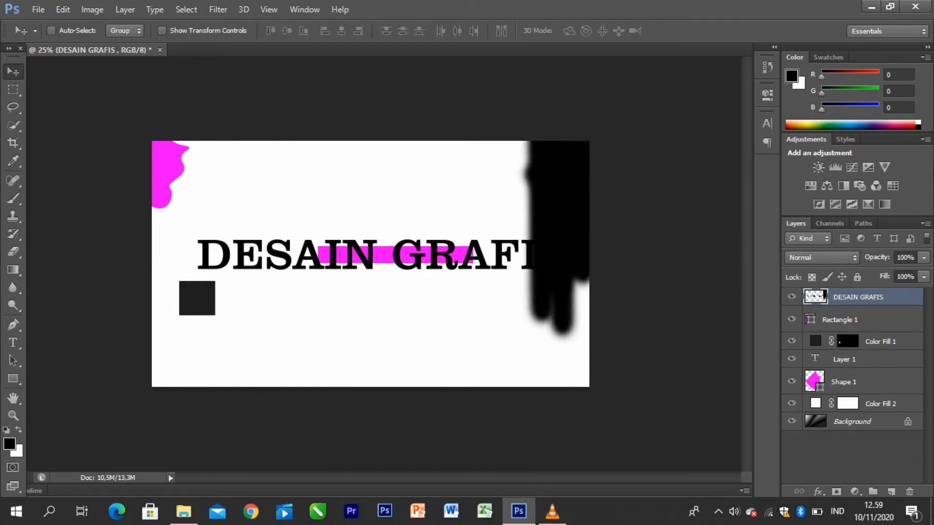
pyautogui.hotkey('ctrl', 'alt', 'z')
pyautogui.hotkey('ctrl', 'alt', 'z')
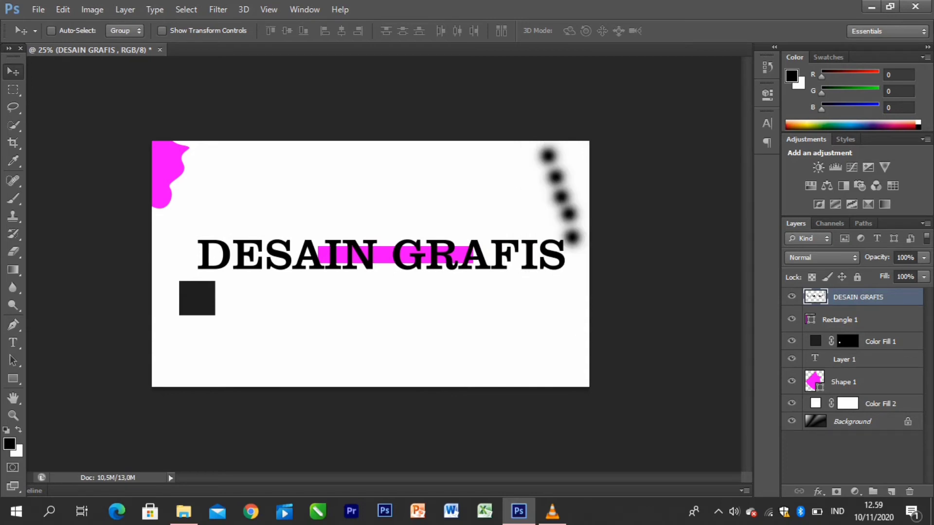
# Step: Set the brush to 257 px with 13% hardness and paint one black dot in the canvas's lower-left corner
pyautogui.press('b')
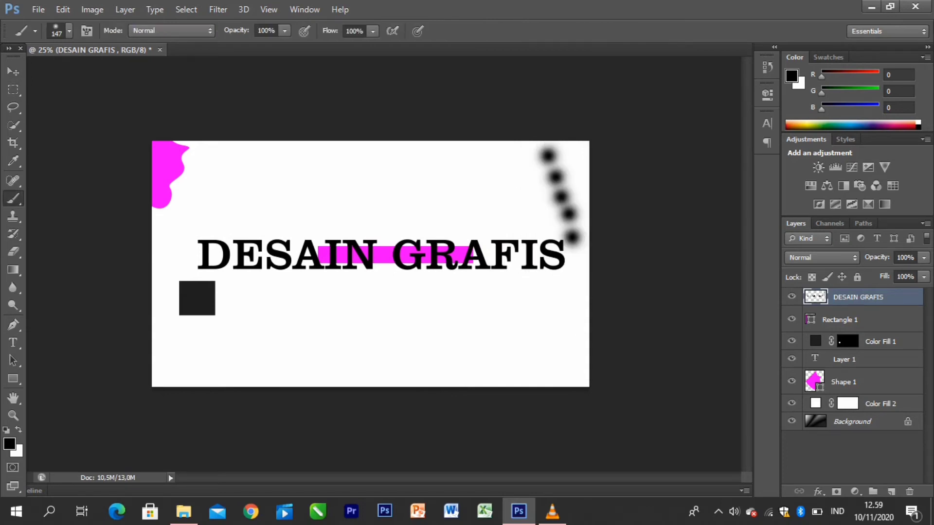
pyautogui.click(70, 31)
pyautogui.moveTo(102, 74); pyautogui.dragTo(124, 75)
pyautogui.moveTo(21, 107); pyautogui.dragTo(38, 107)
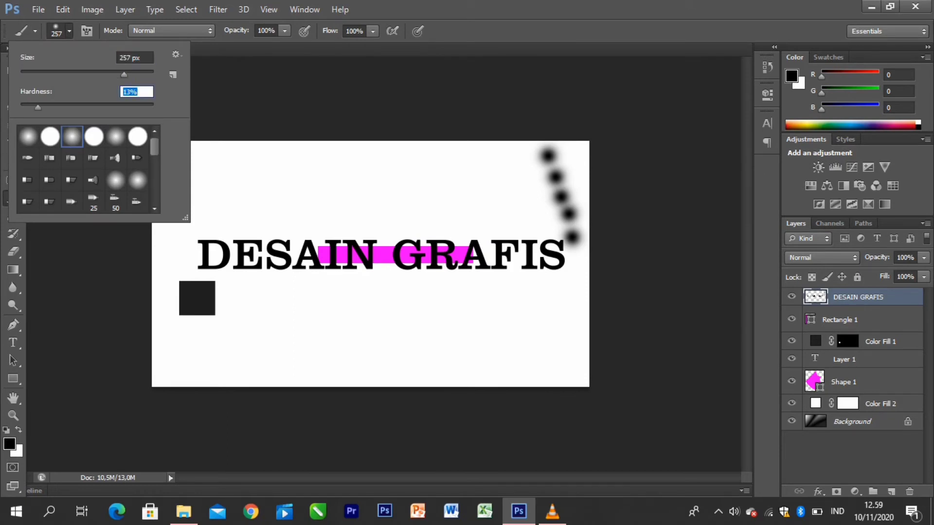
pyautogui.press('Return')
pyautogui.click(179, 375)
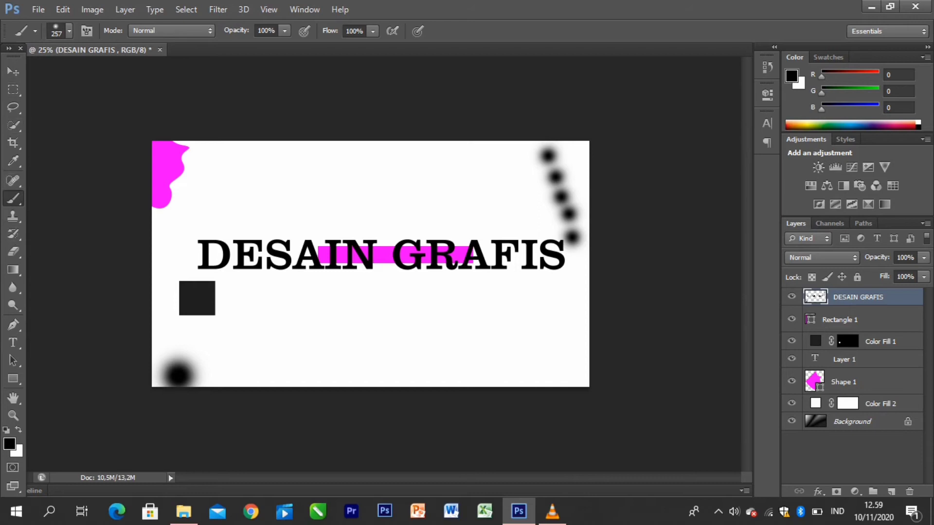
# Step: Set the brush size to 504 px and paint a soft black spot over the dot in the canvas's lower-left corner
pyautogui.click(69, 31)
pyautogui.moveTo(124, 75); pyautogui.dragTo(140, 74)
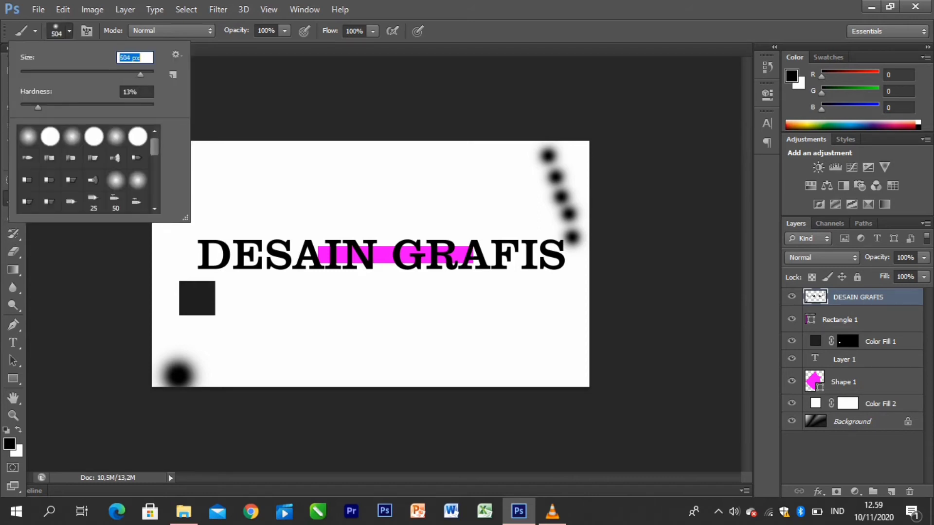
pyautogui.click(171, 360)
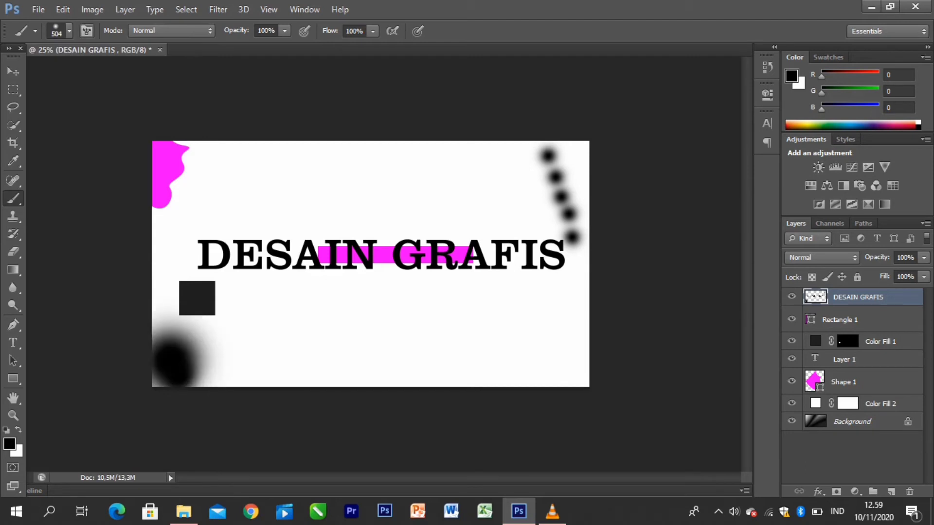
# Step: Set the brush size to 2680 px and paint two overlapping black dabs over the canvas's lower-left area
pyautogui.click(69, 31)
pyautogui.moveTo(140, 74); pyautogui.dragTo(147, 75)
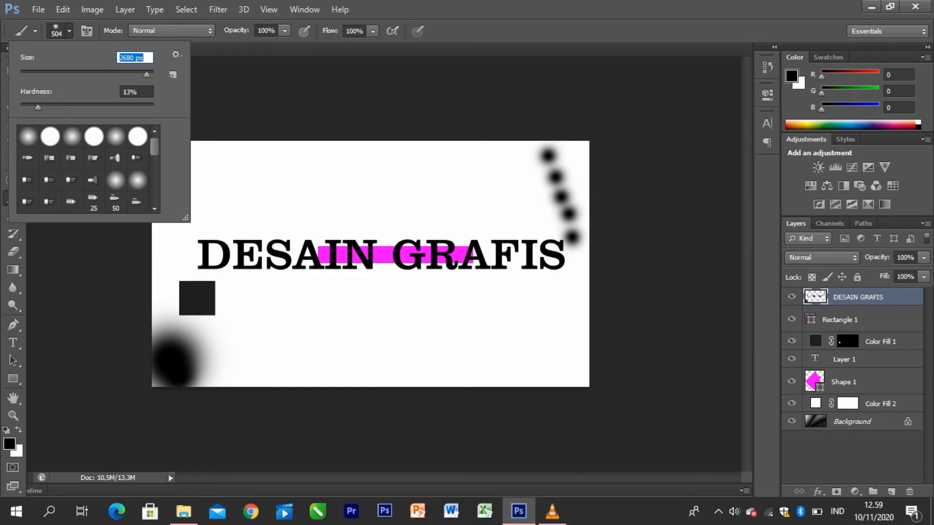
pyautogui.press('Return')
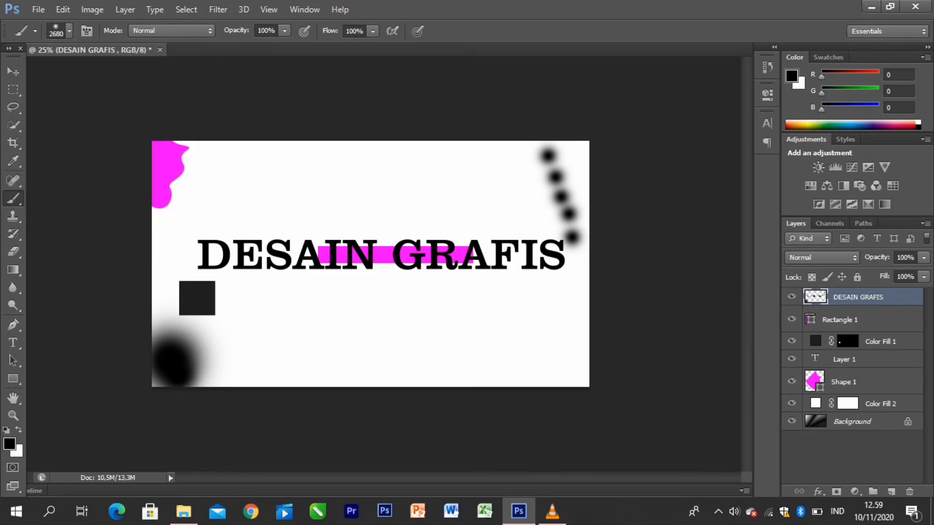
pyautogui.click(180, 356)
pyautogui.click(180, 356)
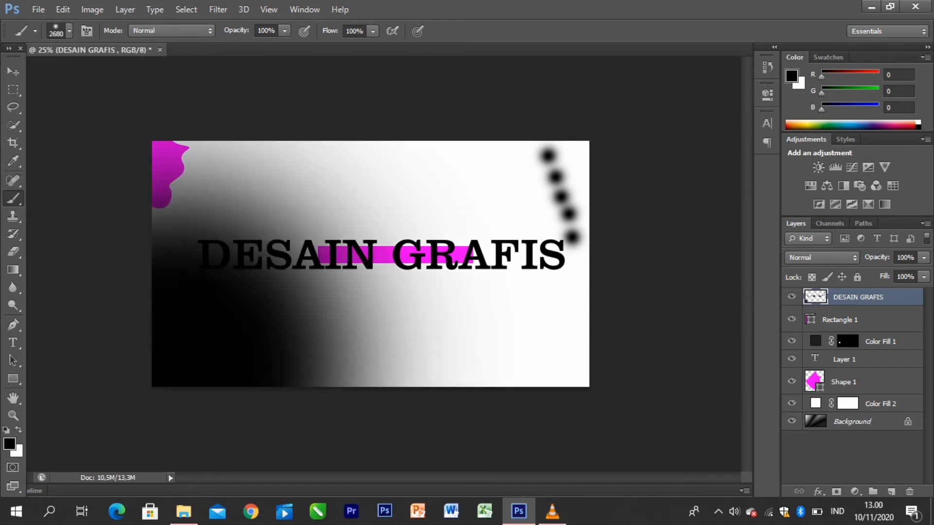
# Step: Try moving the painted layer slightly, and undo back past all black dots painted in the canvas's lower-left corner
pyautogui.click(13, 72)
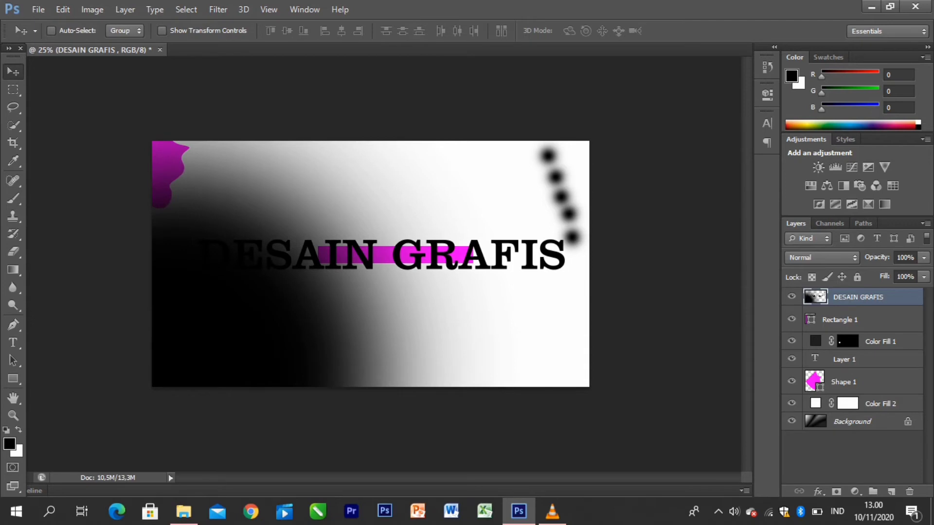
pyautogui.moveTo(300, 253)
pyautogui.mouseDown()
pyautogui.moveTo(283, 287)
pyautogui.moveTo(346, 260)
pyautogui.moveTo(320, 280)
pyautogui.moveTo(300, 244)
pyautogui.moveTo(312, 241)
pyautogui.mouseUp()
pyautogui.hotkey('ctrl', 'alt', 'z')
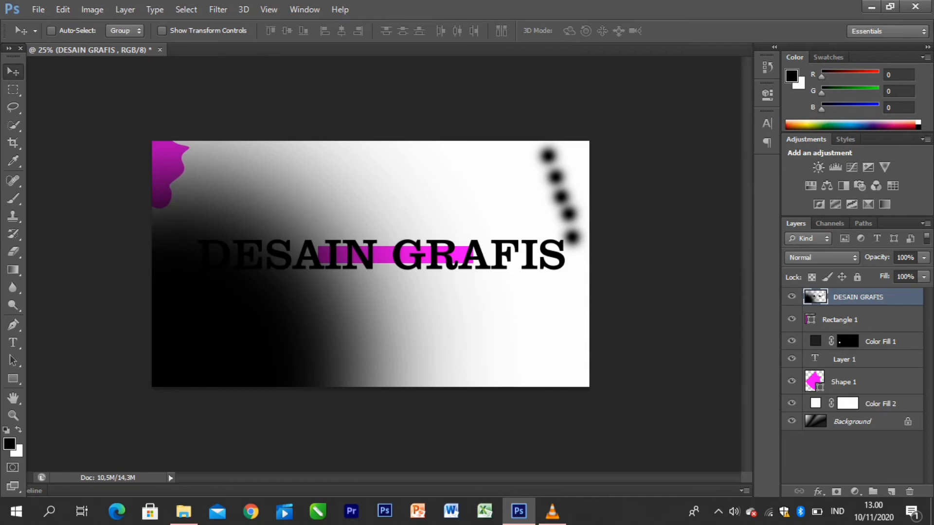
pyautogui.hotkey('ctrl', 'alt', 'z')
pyautogui.hotkey('shift', 'ctrl', 'z')
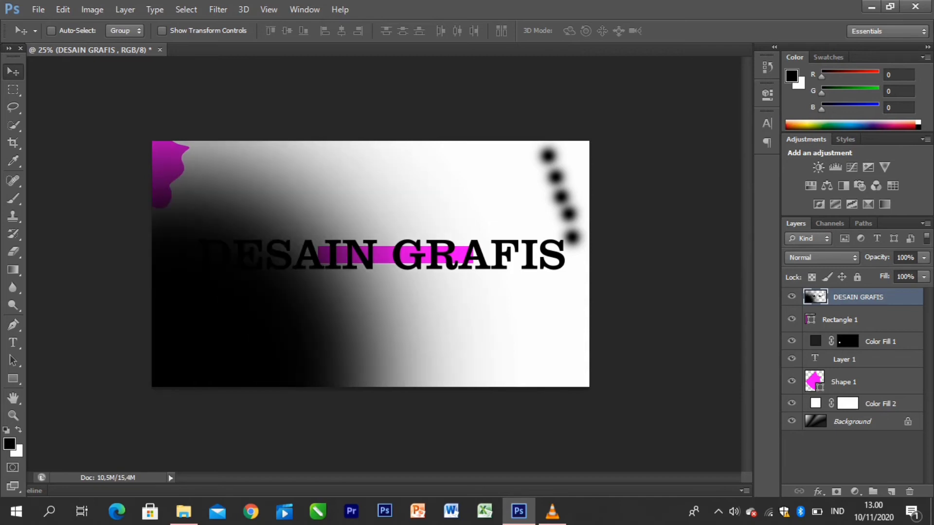
pyautogui.hotkey('ctrl', 'alt', 'z')
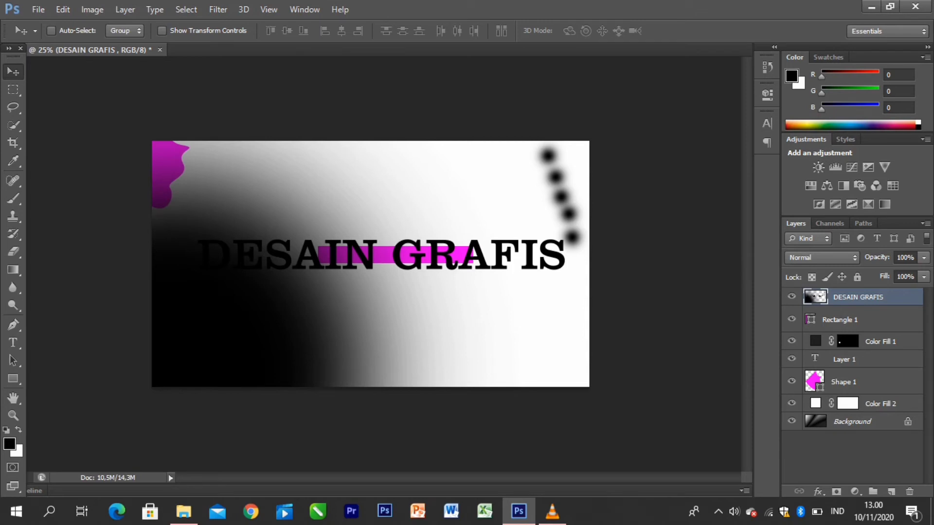
pyautogui.hotkey('ctrl', 'alt', 'z')
pyautogui.hotkey('ctrl', 'alt', 'z')
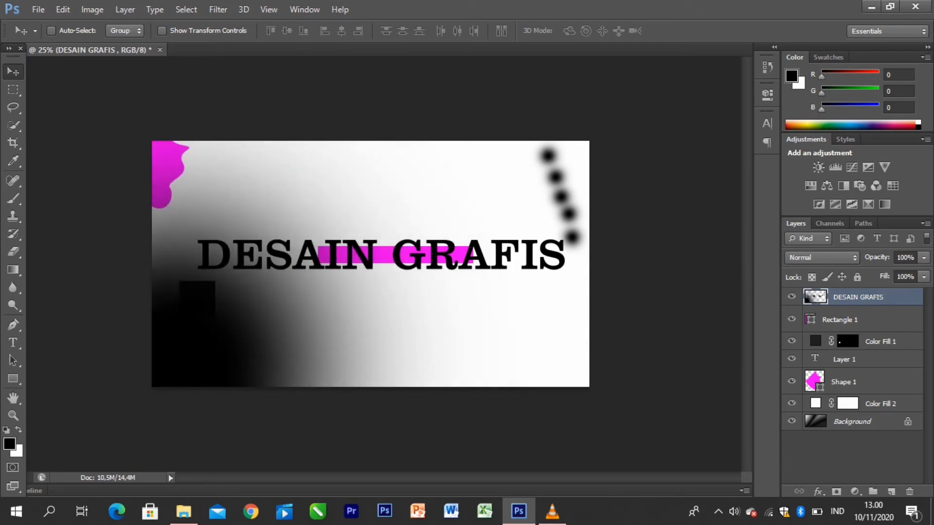
pyautogui.hotkey('ctrl', 'alt', 'z')
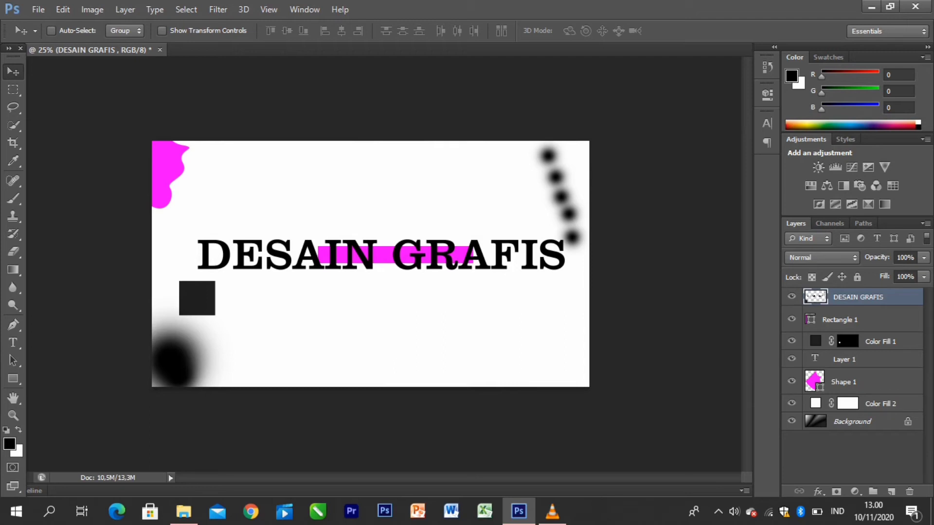
pyautogui.hotkey('ctrl', 'alt', 'z')
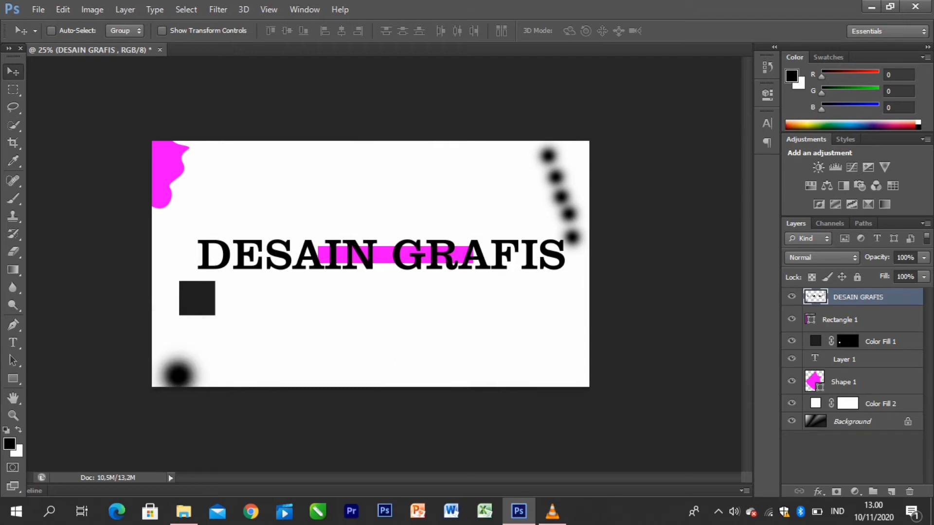
pyautogui.hotkey('ctrl', 'alt', 'z')
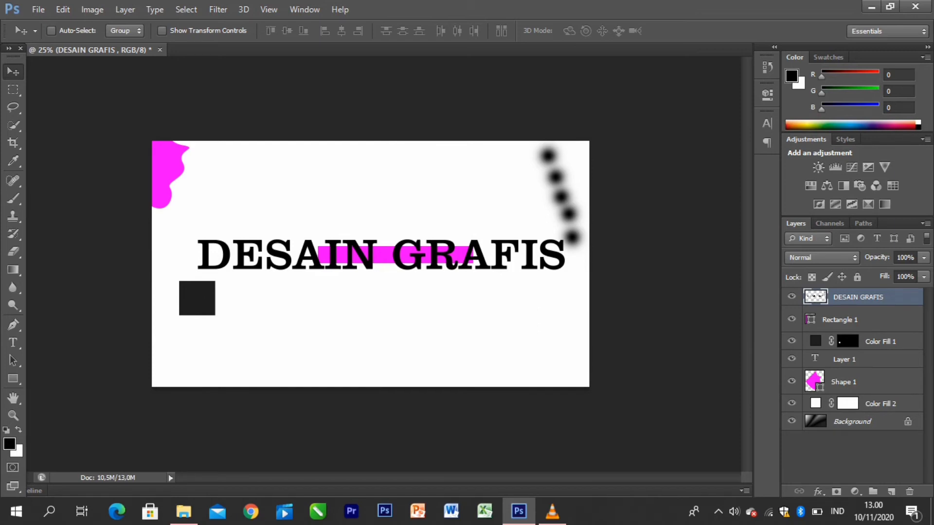
# Step: Add an empty layer on top and set the Eraser tool to a soft round 180 px brush
pyautogui.click(891, 492)
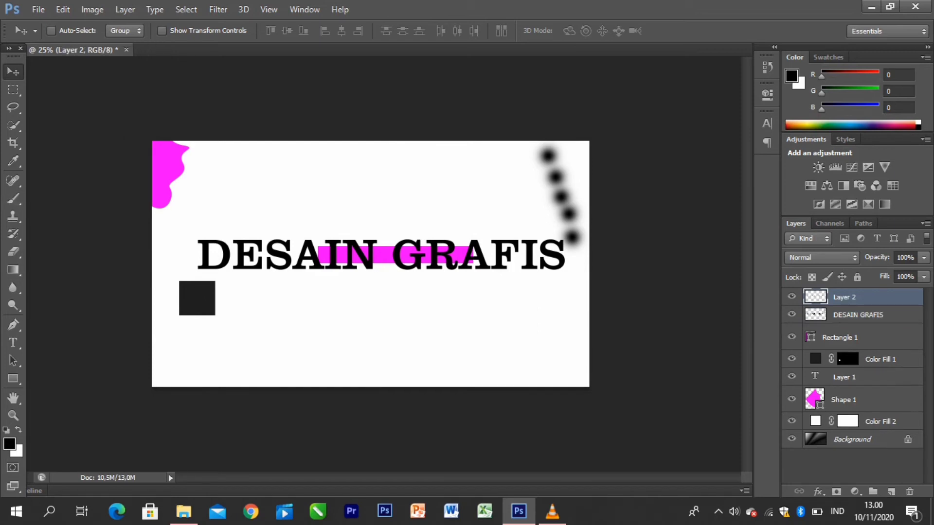
pyautogui.click(13, 251)
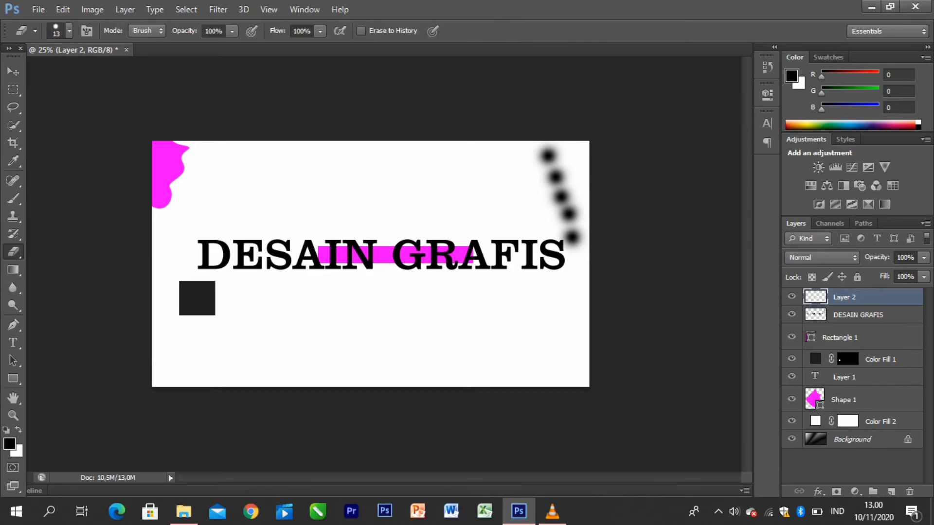
pyautogui.click(69, 31)
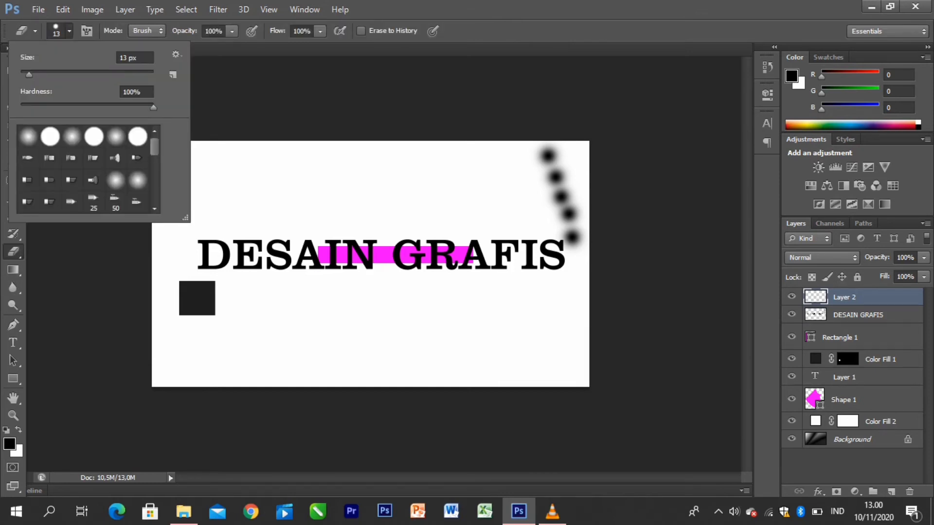
pyautogui.click(114, 74)
pyautogui.click(116, 137)
pyautogui.click(69, 30)
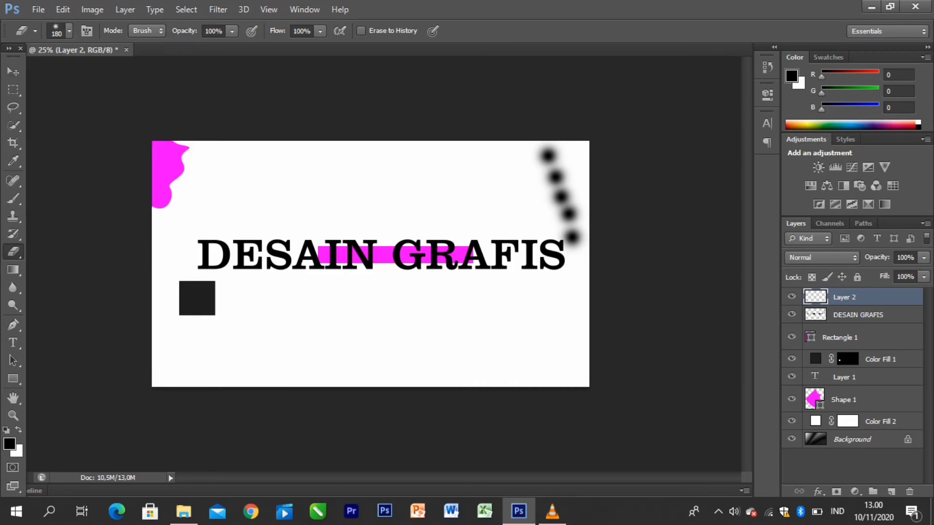
# Step: Set the foreground color to white (ffffff) and erase the diagonal row of black dots from the DESAIN GRAFIS layer
pyautogui.click(9, 444)
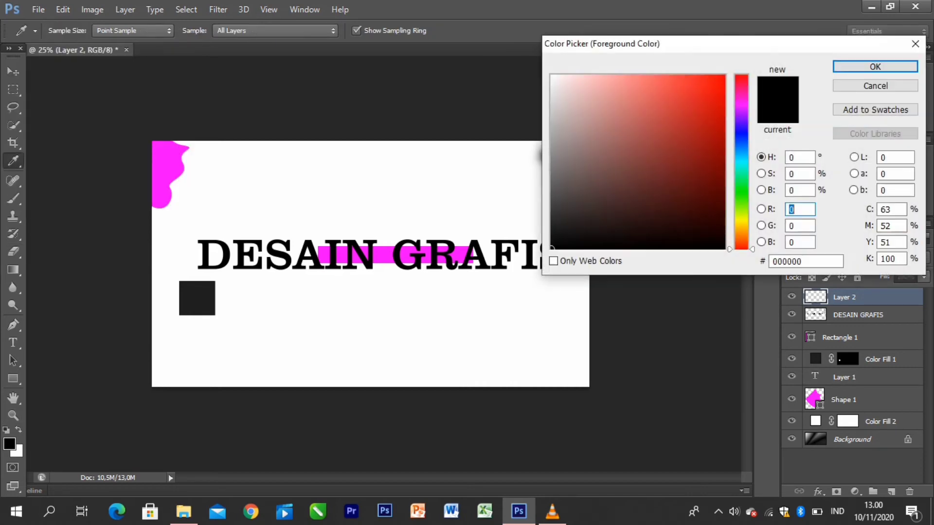
pyautogui.click(550, 75)
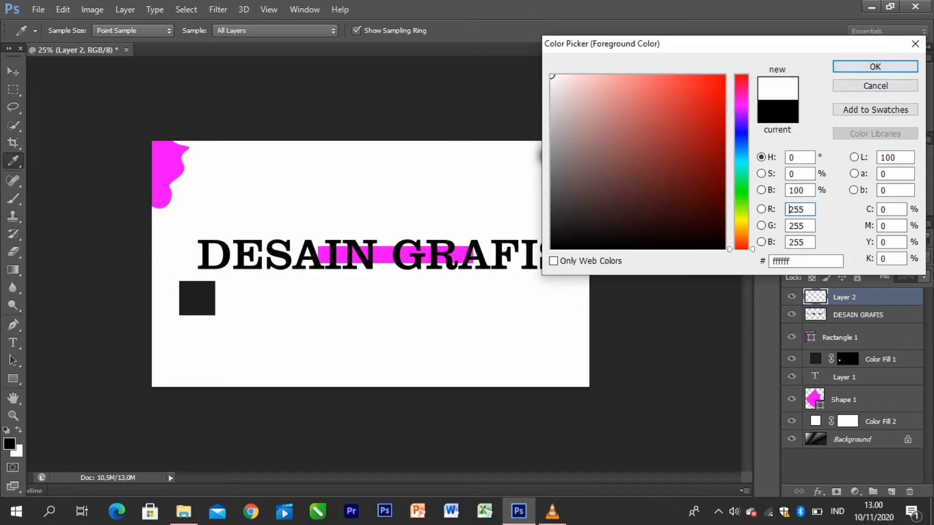
pyautogui.click(875, 67)
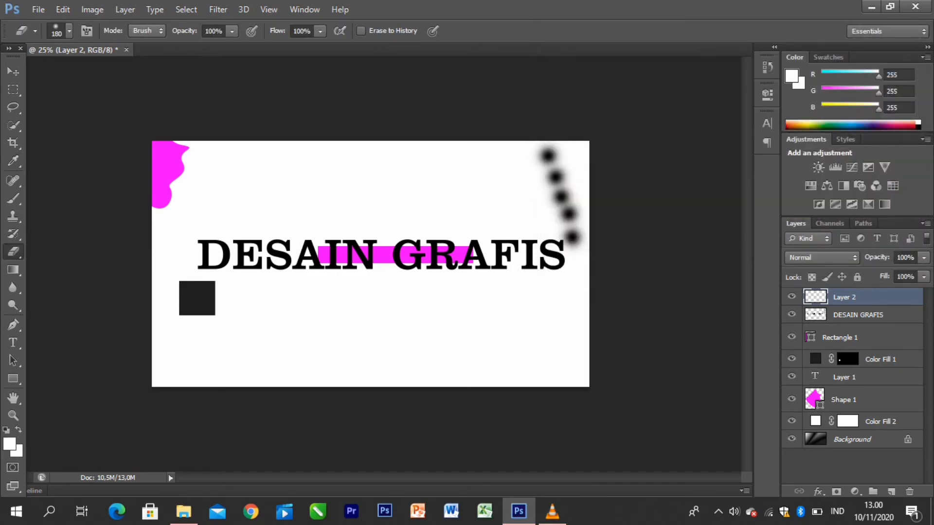
pyautogui.click(858, 315)
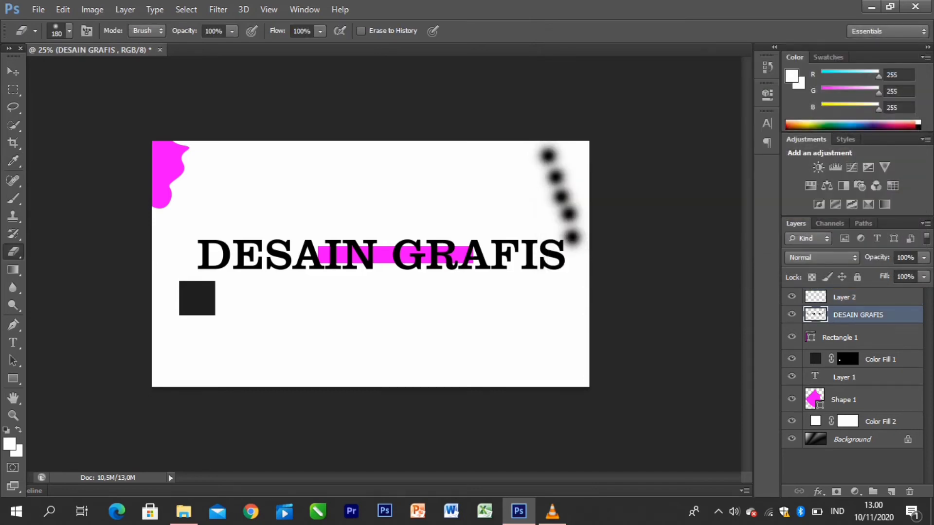
pyautogui.moveTo(549, 153)
pyautogui.mouseDown()
pyautogui.moveTo(577, 240)
pyautogui.moveTo(558, 238)
pyautogui.mouseUp()
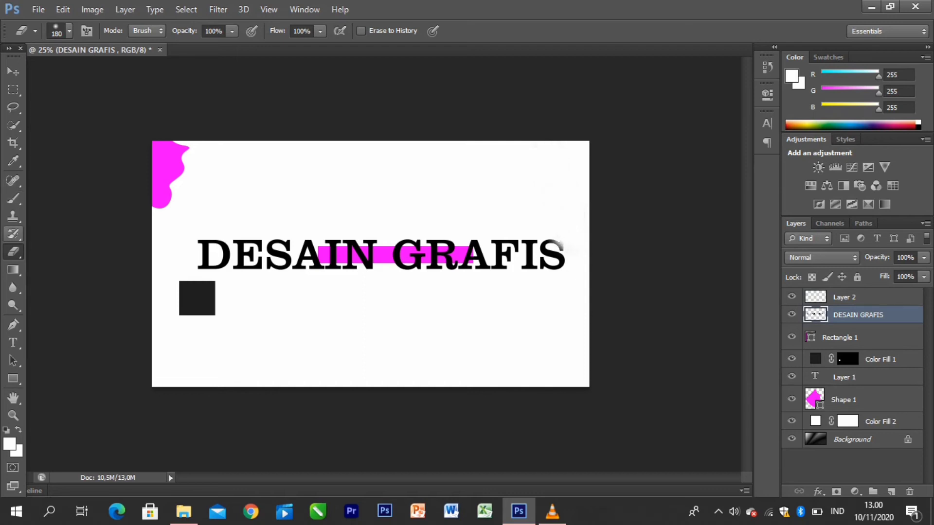
# Step: Activate the Gradient tool, sample black in the foreground color picker, and confirm white as the foreground color
pyautogui.click(13, 270)
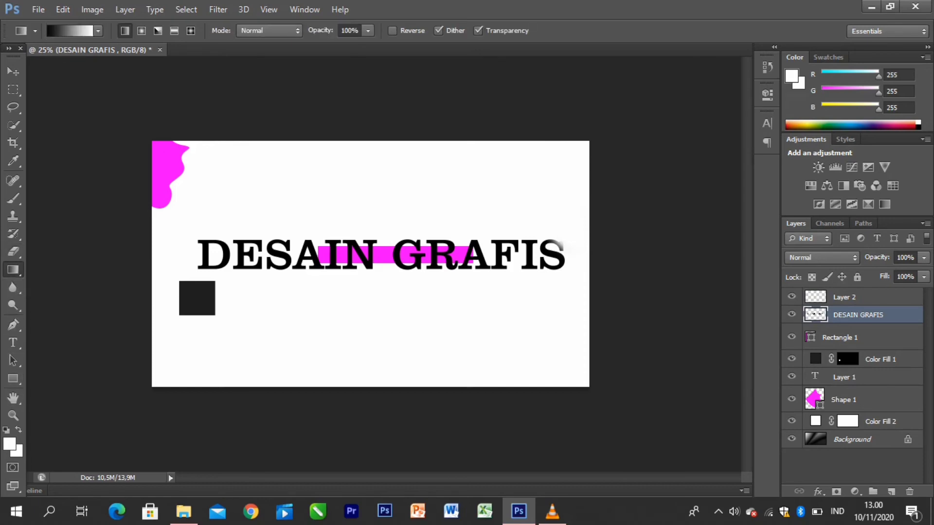
pyautogui.click(10, 444)
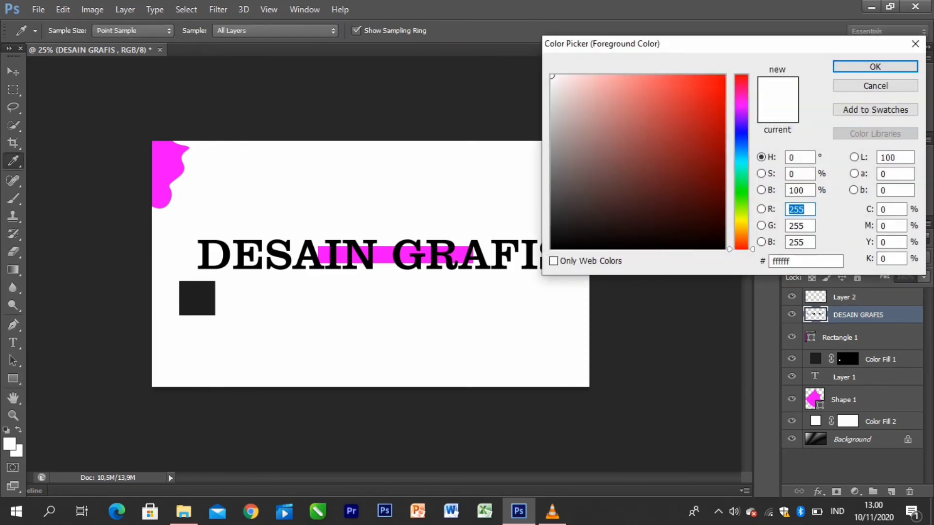
pyautogui.click(551, 248)
pyautogui.click(551, 75)
pyautogui.click(875, 67)
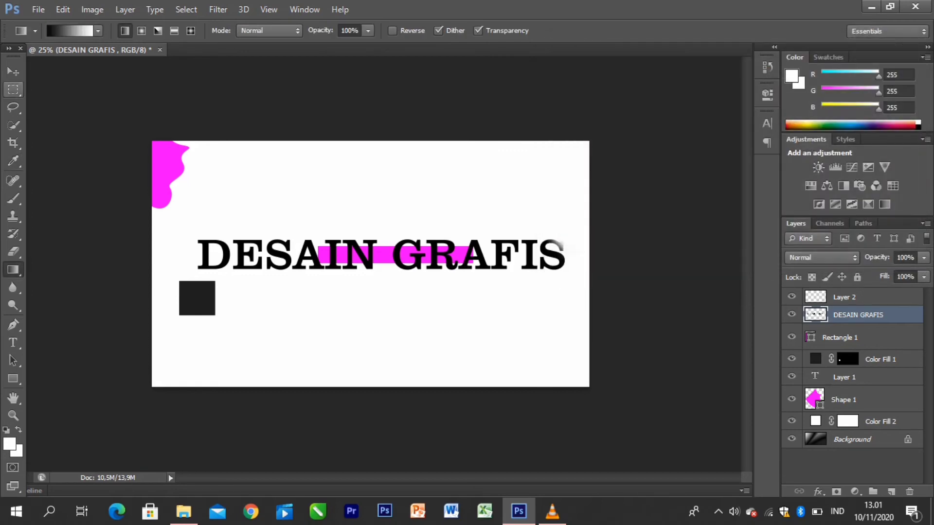
pyautogui.click(13, 71)
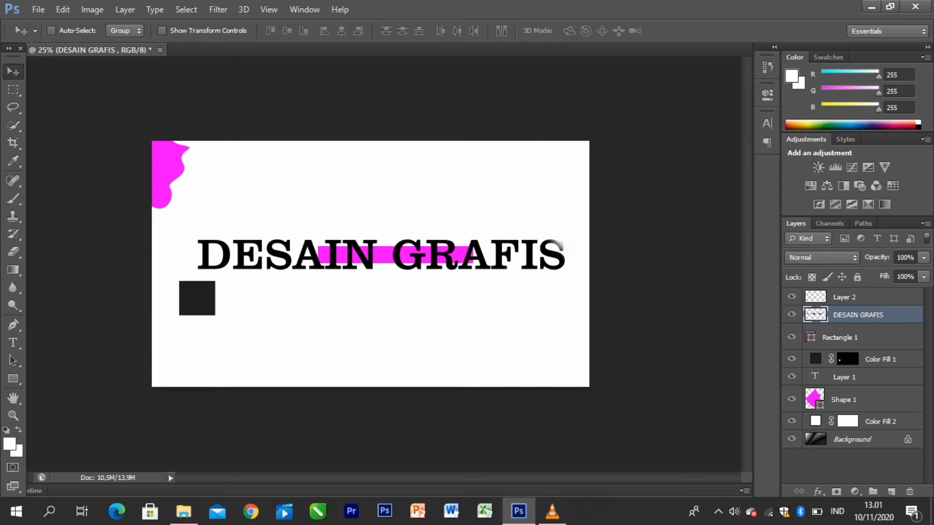
pyautogui.click(852, 440)
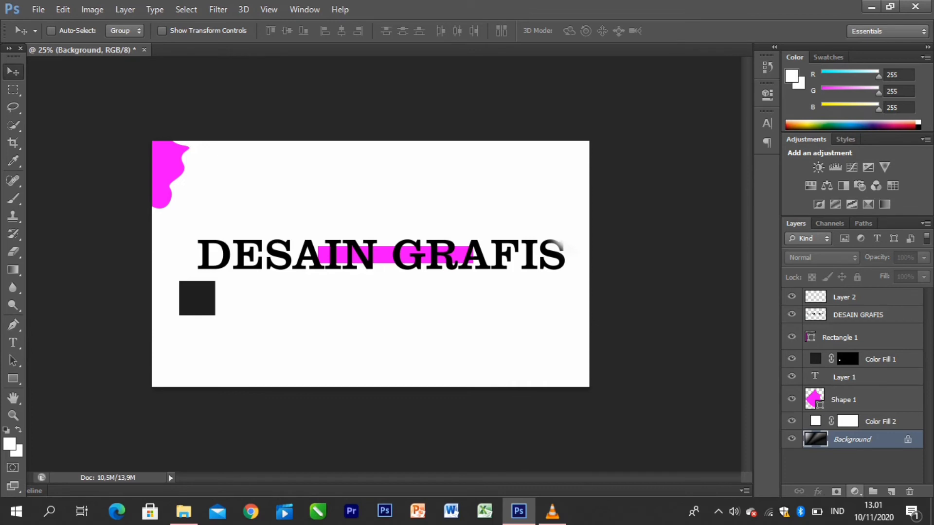
pyautogui.click(854, 491)
pyautogui.click(840, 195)
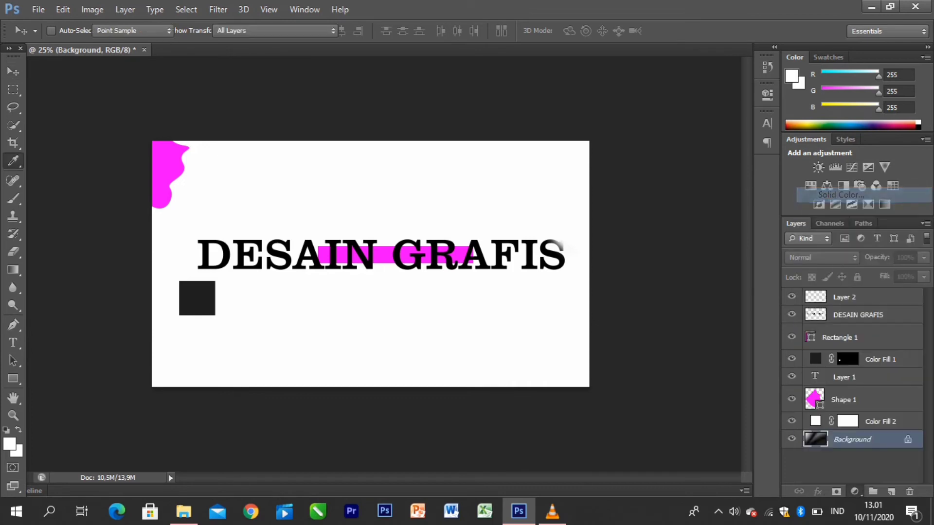
pyautogui.click(724, 76)
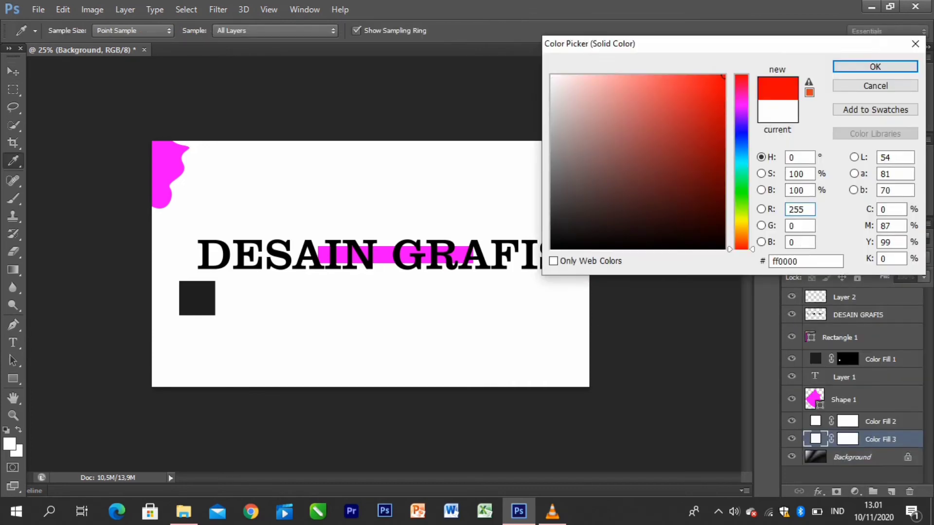
pyautogui.click(552, 77)
pyautogui.press('Escape')
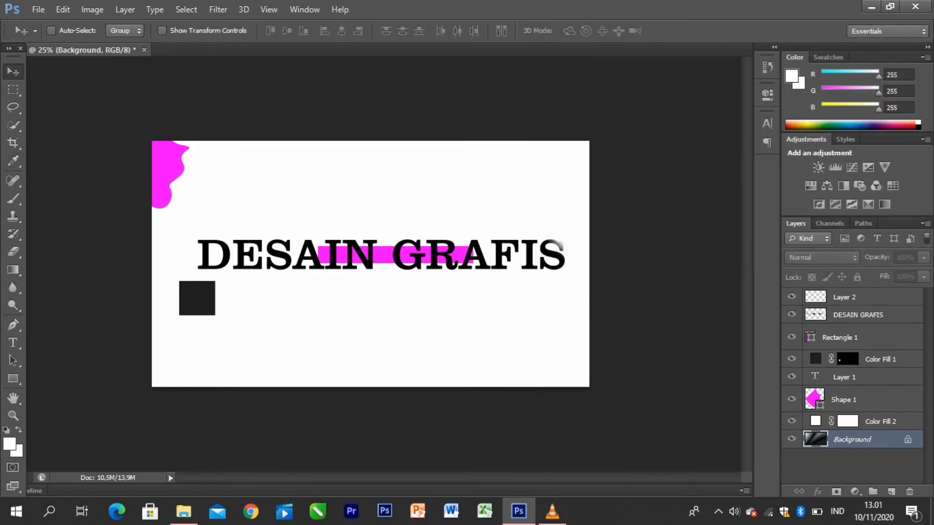
# Step: Add a bright red Solid Color fill layer directly above the Background layer
pyautogui.click(854, 492)
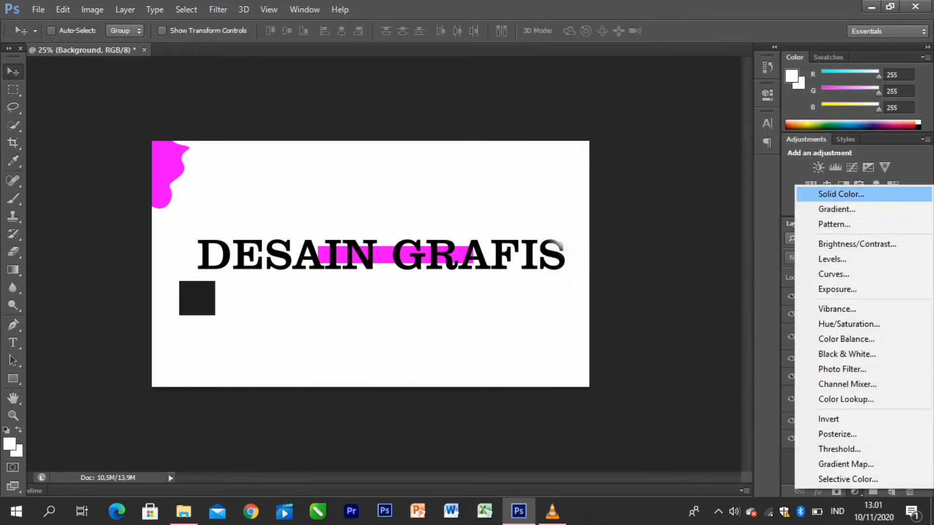
pyautogui.click(841, 194)
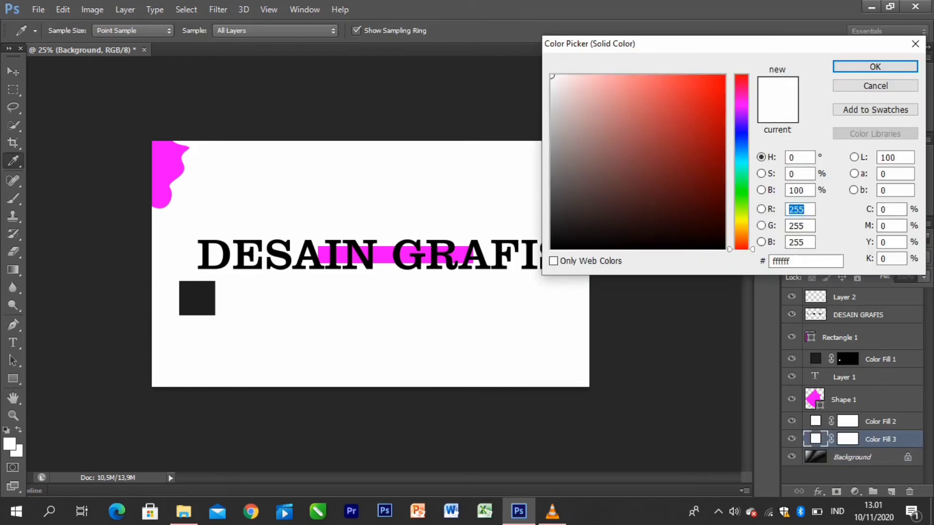
pyautogui.moveTo(661, 205); pyautogui.dragTo(725, 74)
pyautogui.press('Return')
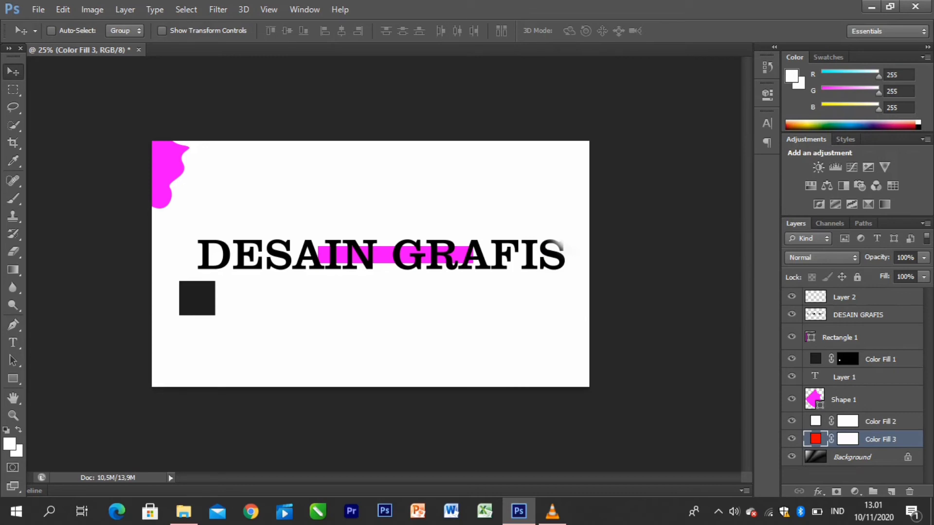
# Step: Delete the Background layer and the white Color Fill 2 layer, leaving the red fill as the backdrop
pyautogui.click(851, 457)
pyautogui.moveTo(861, 457); pyautogui.dragTo(910, 491)
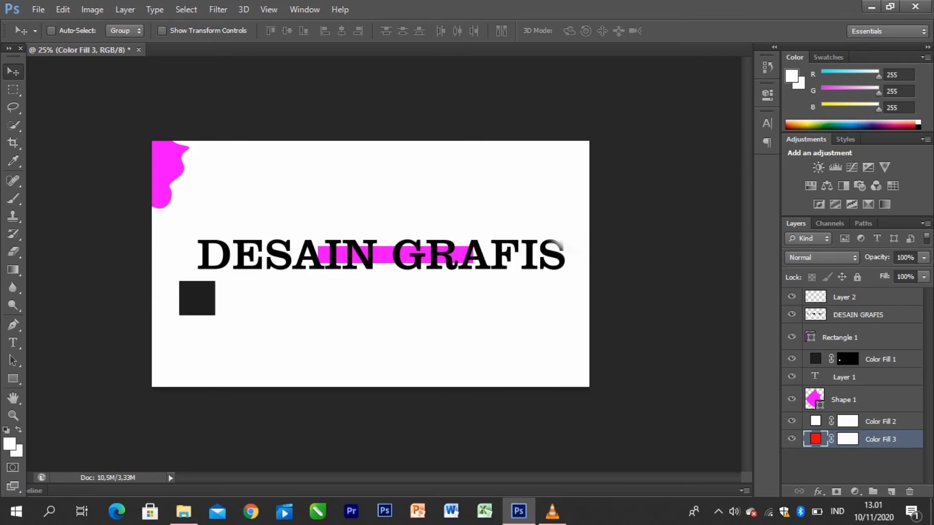
pyautogui.moveTo(875, 421); pyautogui.dragTo(875, 454)
pyautogui.moveTo(907, 490); pyautogui.dragTo(909, 491)
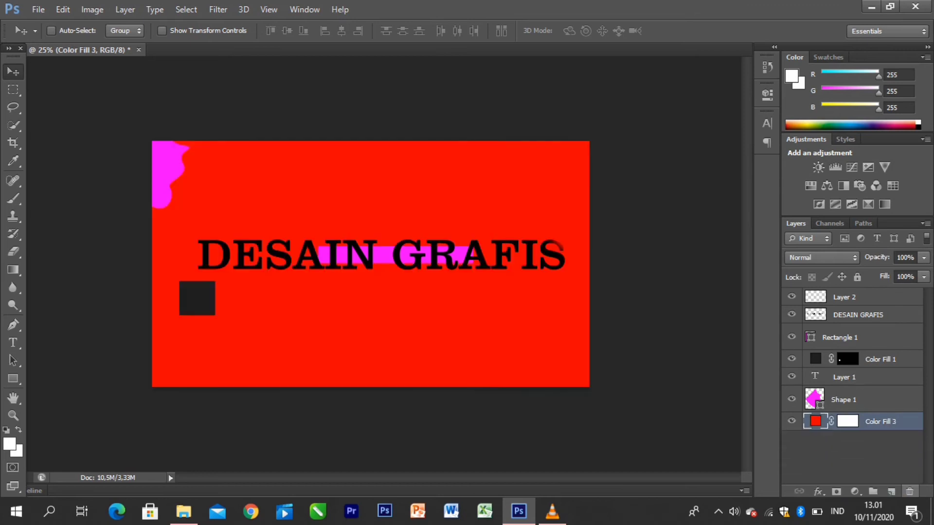
# Step: Change the Color Fill 3 backdrop from its solid color to a bright cyan
pyautogui.doubleClick(815, 421)
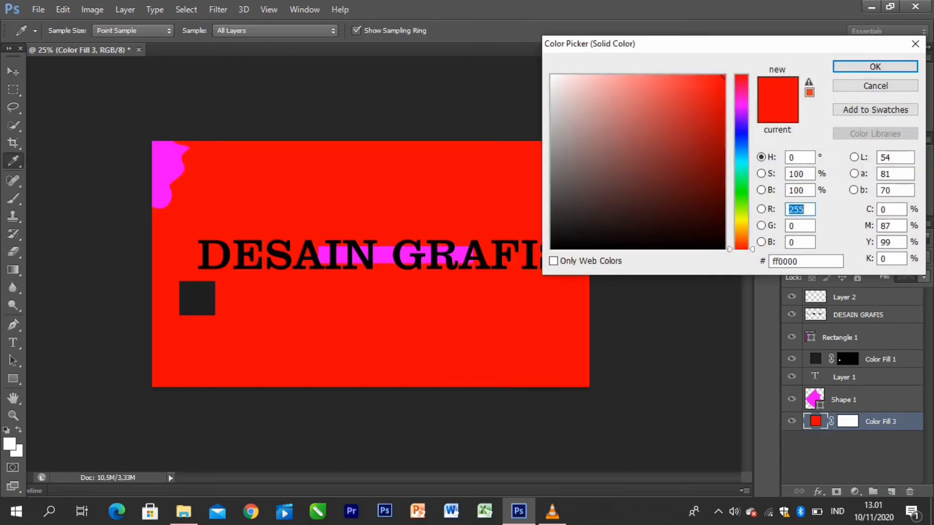
pyautogui.moveTo(689, 132); pyautogui.dragTo(551, 75)
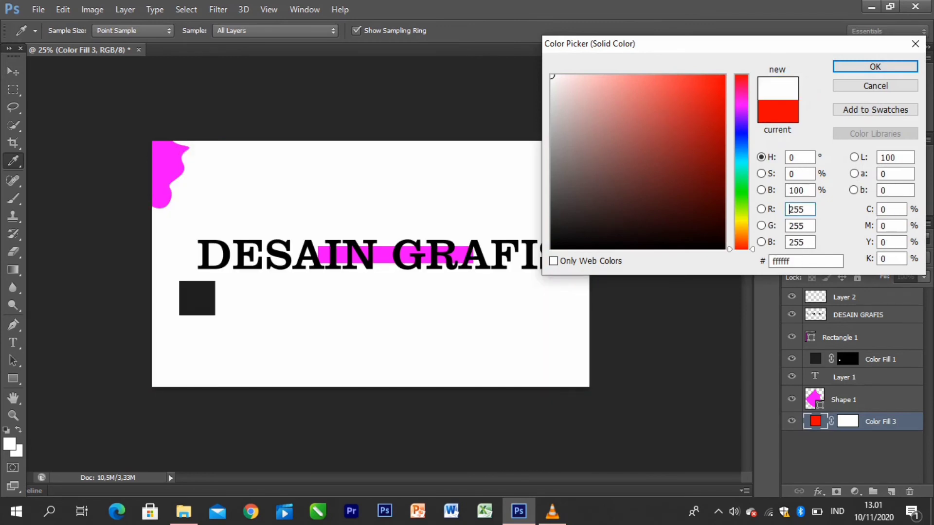
pyautogui.moveTo(741, 248); pyautogui.dragTo(742, 167)
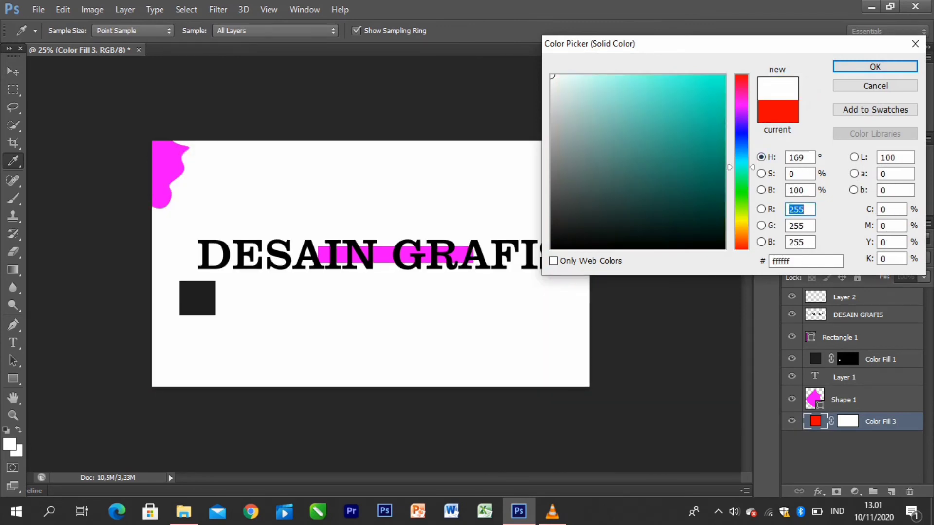
pyautogui.moveTo(552, 76); pyautogui.dragTo(723, 77)
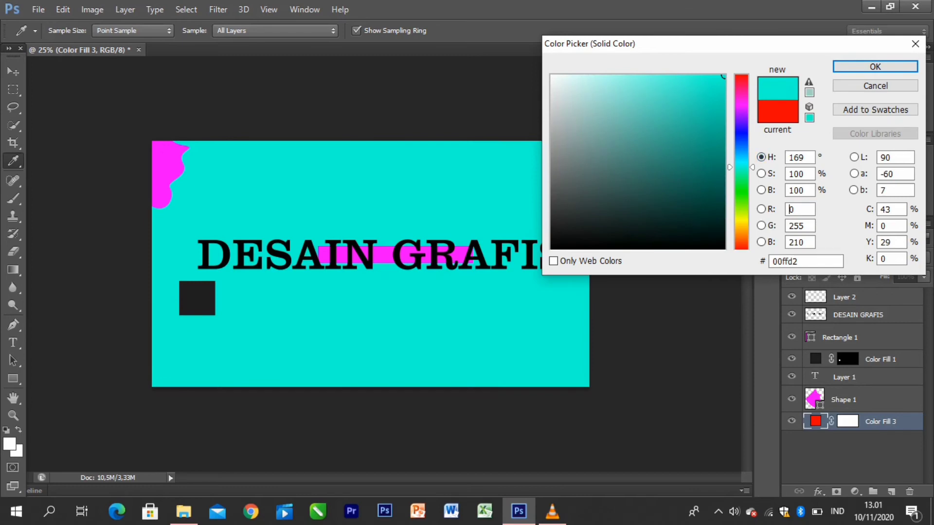
pyautogui.click(741, 112)
pyautogui.moveTo(741, 112); pyautogui.dragTo(741, 165)
pyautogui.click(874, 67)
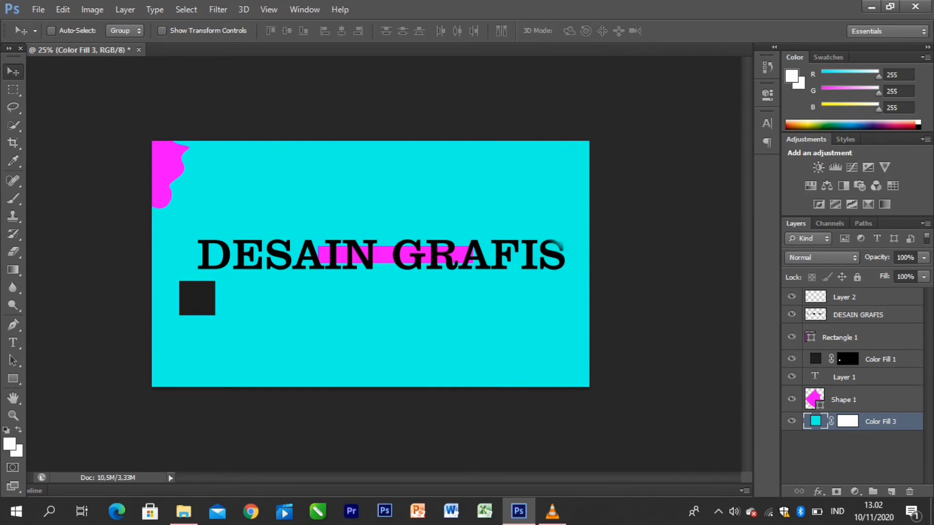
pyautogui.click(854, 491)
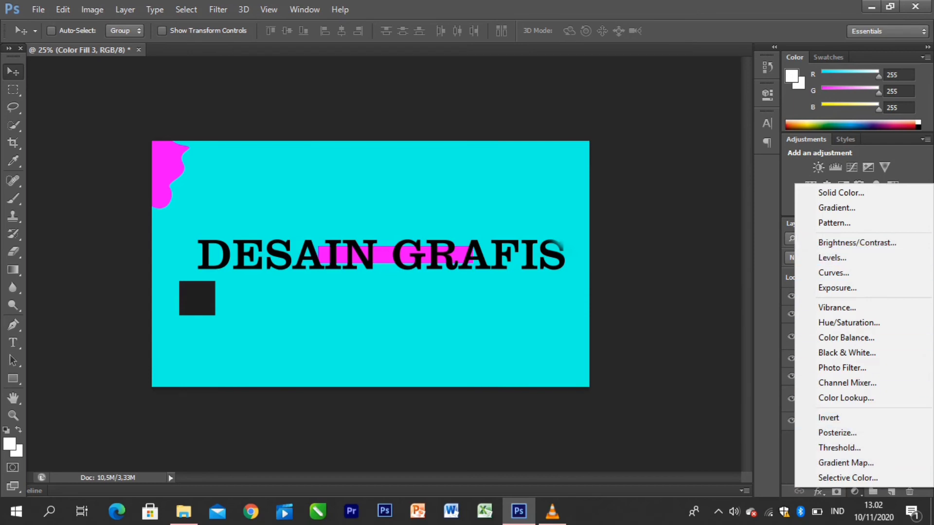
pyautogui.press('Escape')
pyautogui.click(818, 491)
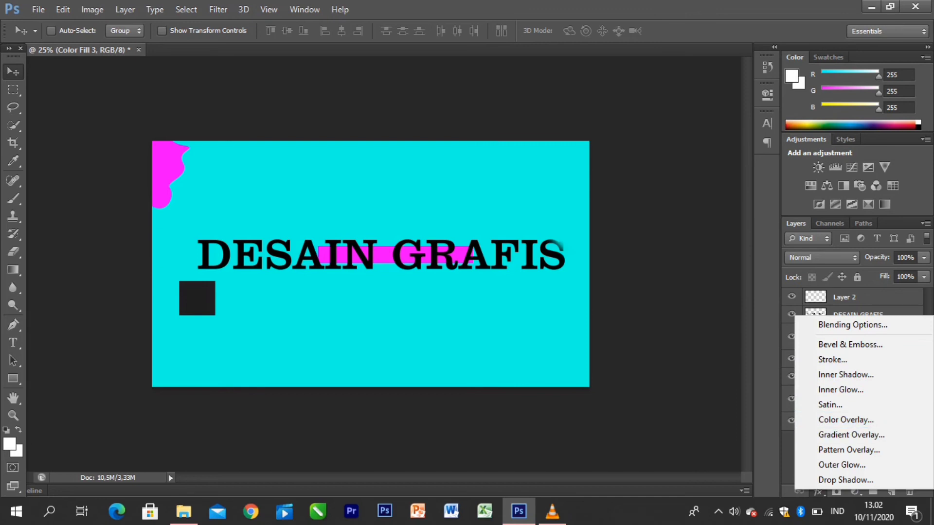
pyautogui.press('Escape')
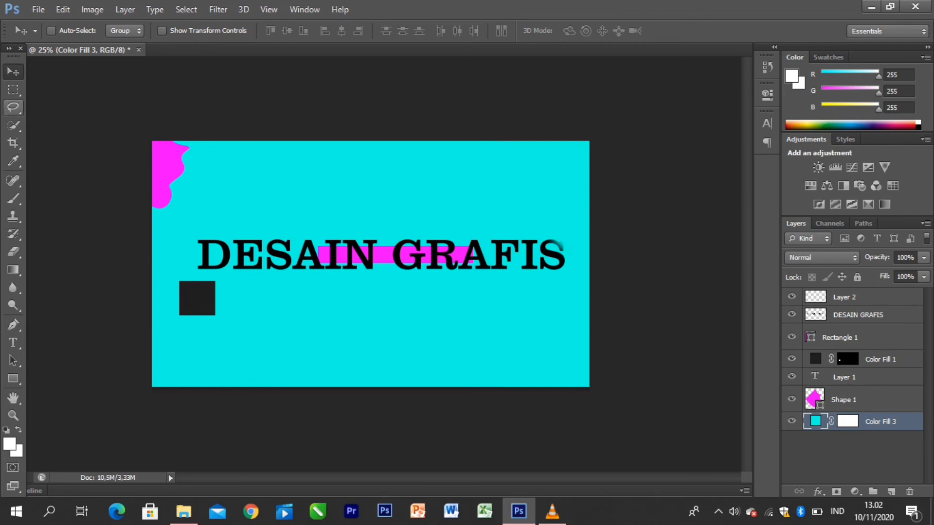
pyautogui.click(13, 107)
pyautogui.click(13, 89)
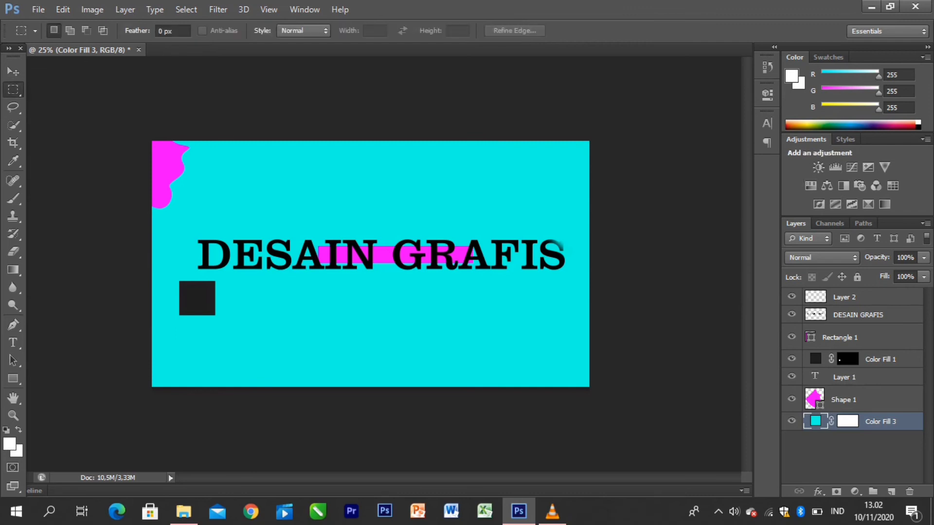
pyautogui.click(13, 71)
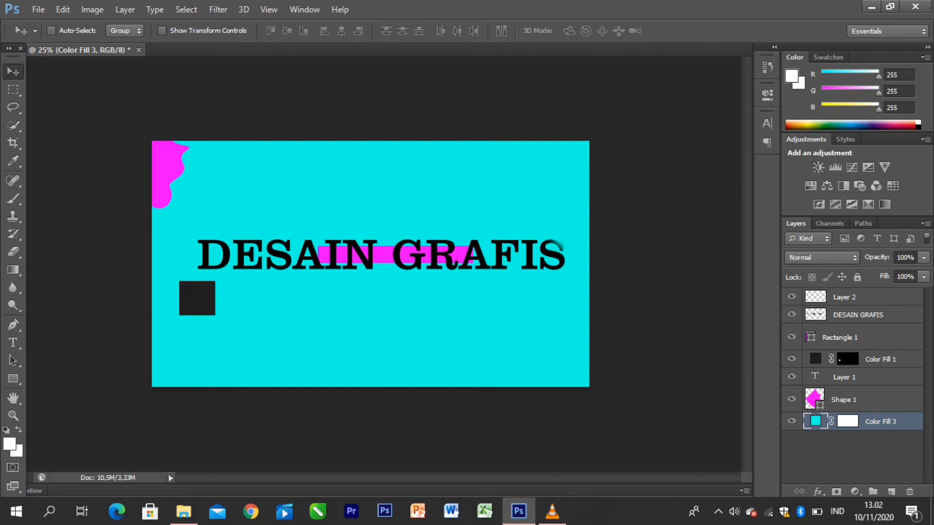
# Step: On Layer 2, draw a wavy white shape about 2160 by 540 px with the Pen tool across the canvas's upper edge
pyautogui.click(13, 324)
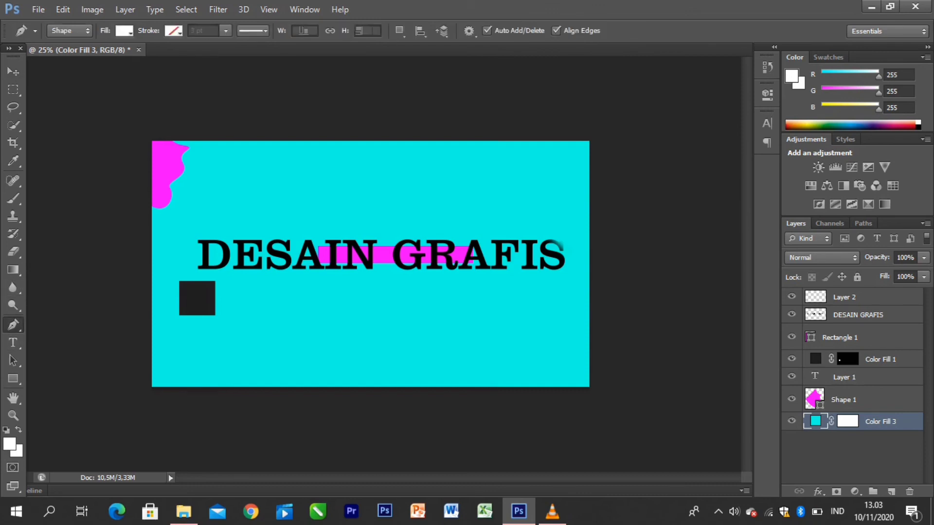
pyautogui.click(863, 298)
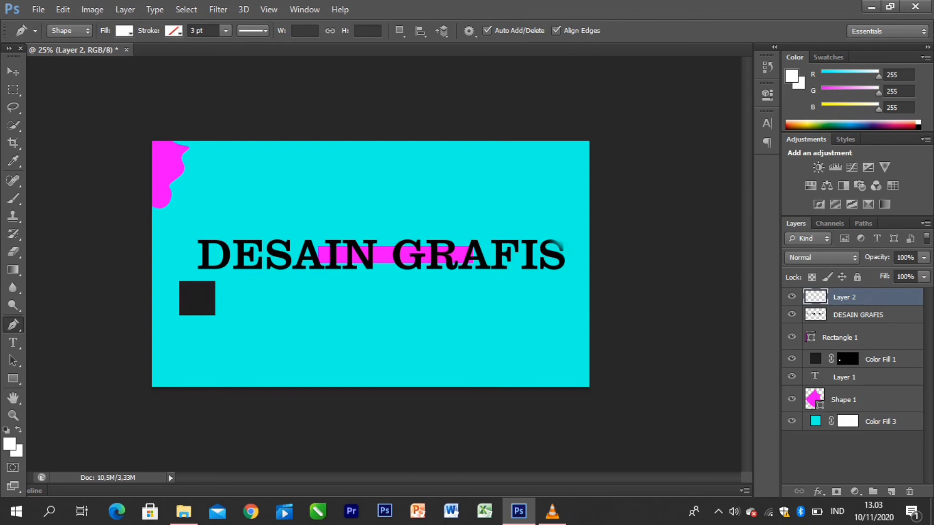
pyautogui.click(286, 147)
pyautogui.moveTo(319, 168); pyautogui.dragTo(525, 135)
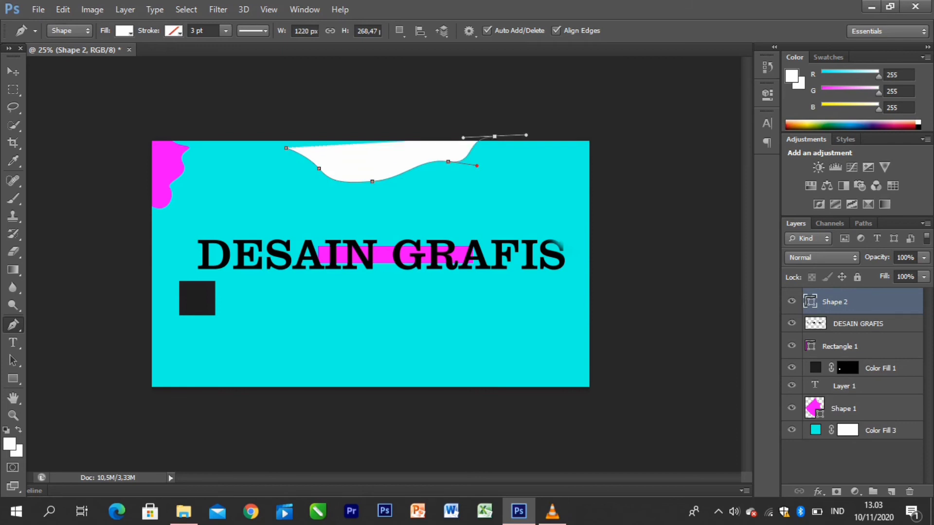
pyautogui.moveTo(562, 169); pyautogui.dragTo(627, 175)
pyautogui.click(612, 124)
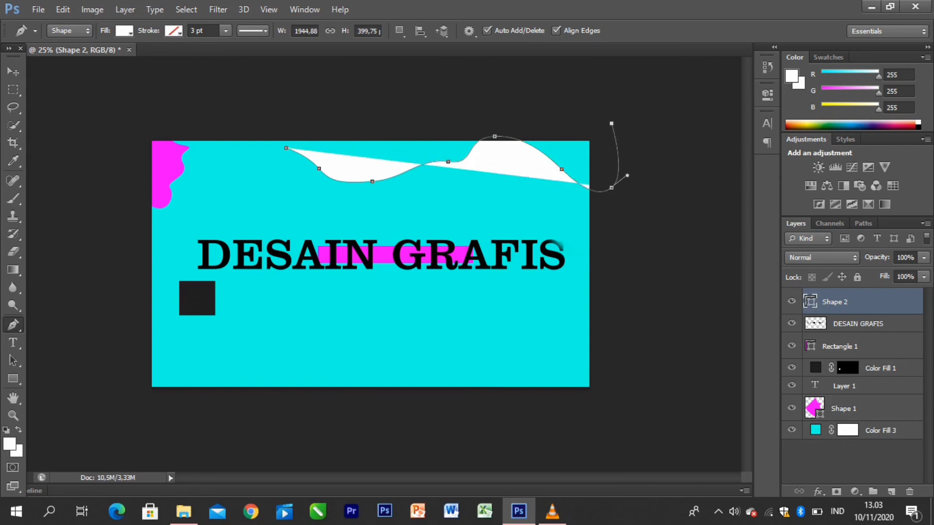
pyautogui.click(547, 99)
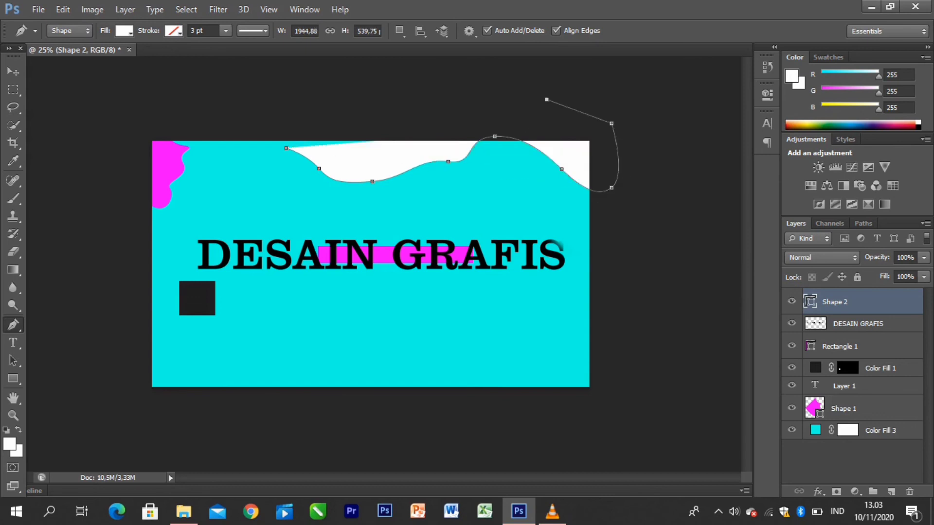
pyautogui.click(249, 116)
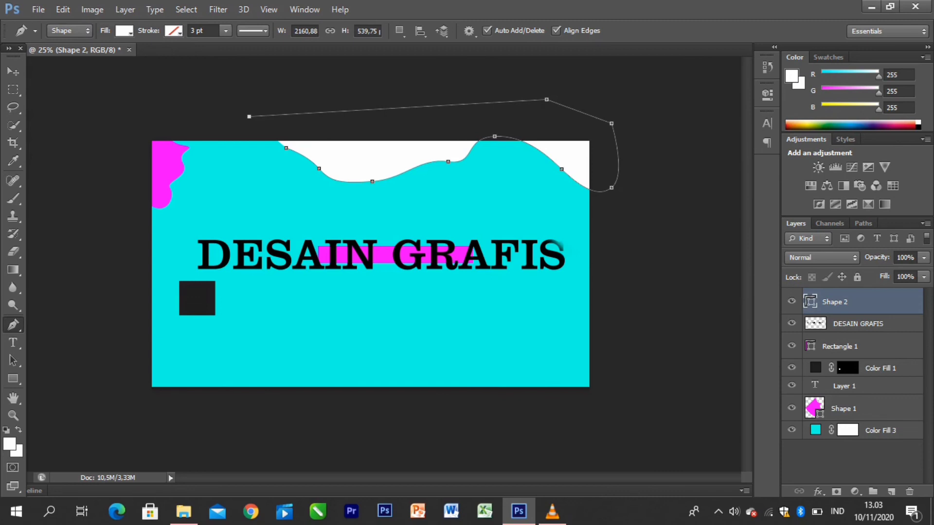
# Step: Move the wavy white shape horizontally so its main curve sits near the canvas's upper-right corner
pyautogui.press('v')
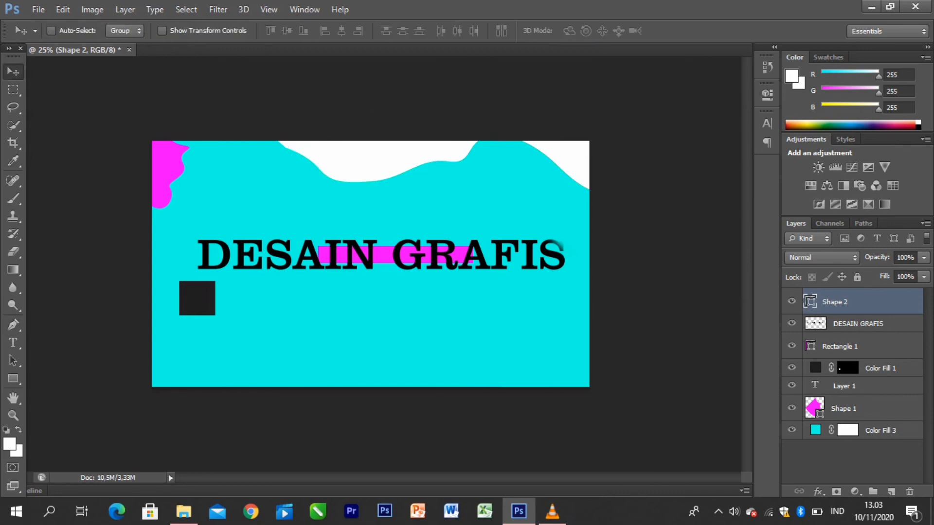
pyautogui.moveTo(450, 125); pyautogui.dragTo(553, 125)
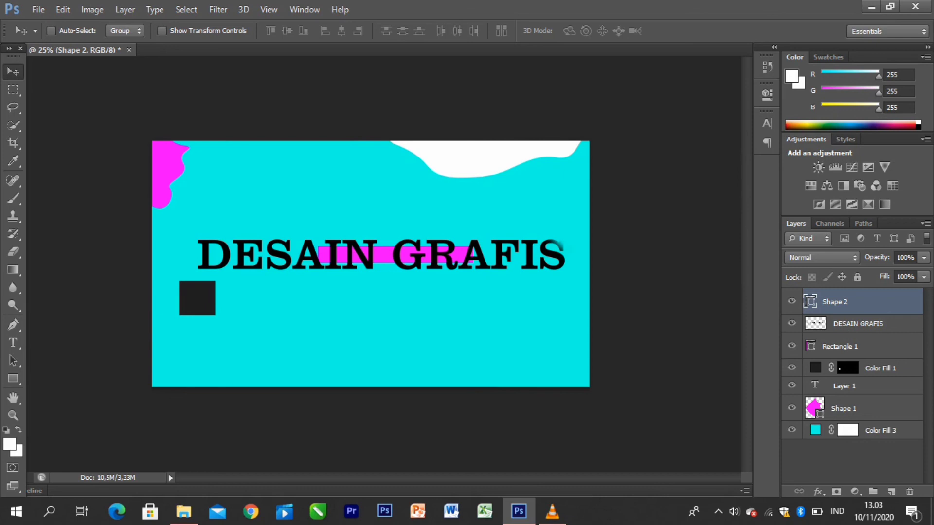
pyautogui.click(13, 324)
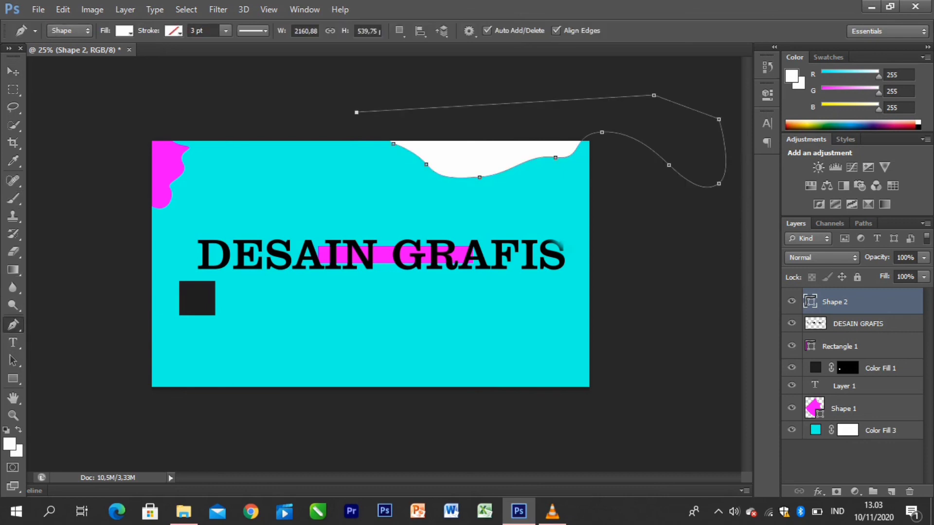
pyautogui.press('v')
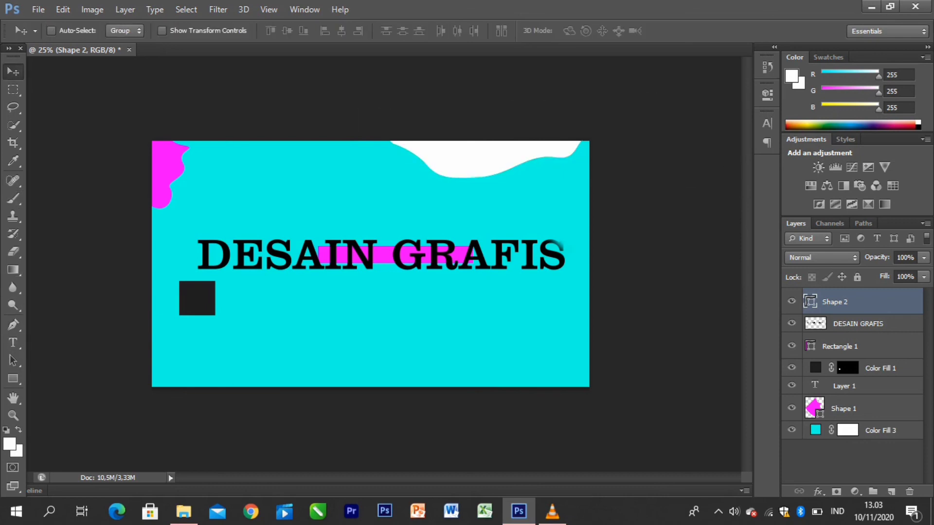
# Step: On a new layer, draw a wavy white Pen shape about 1552 by 276 px and move it to the canvas's upper-left edge
pyautogui.click(891, 491)
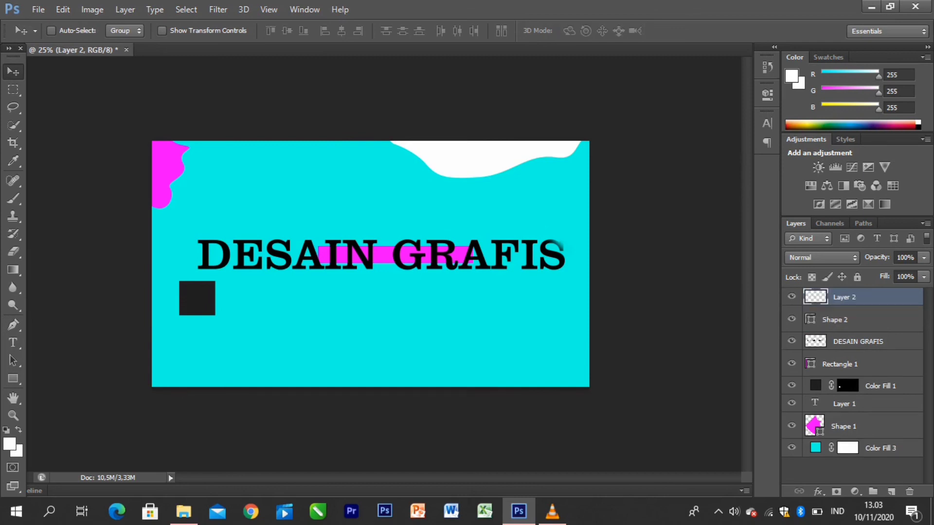
pyautogui.click(13, 324)
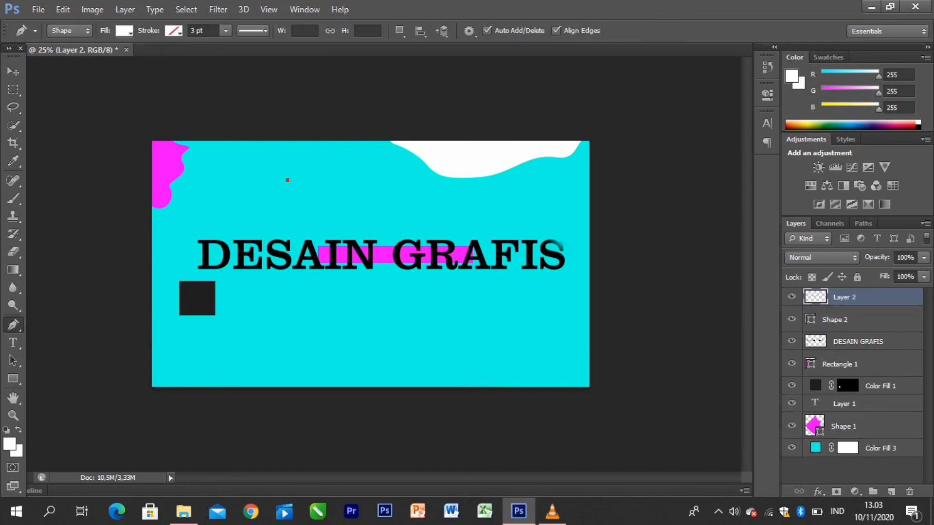
pyautogui.moveTo(352, 171); pyautogui.dragTo(466, 193)
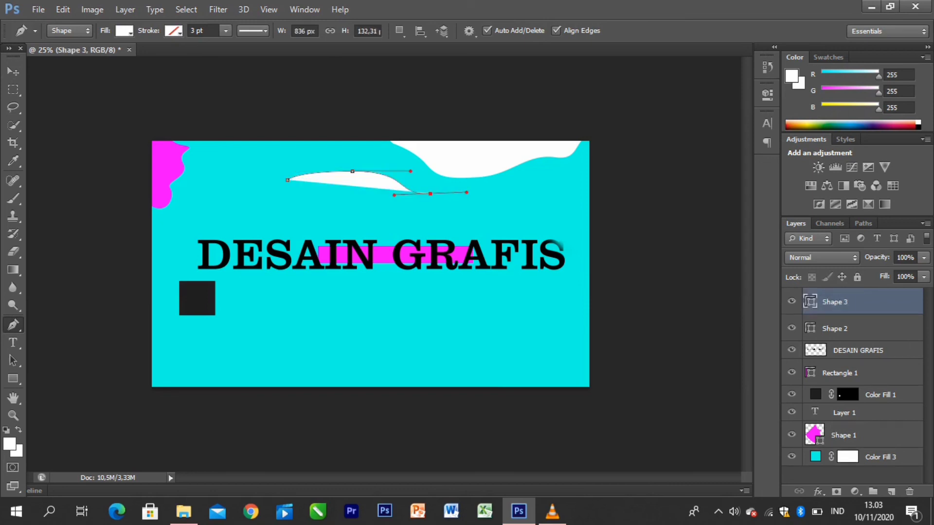
pyautogui.moveTo(533, 185); pyautogui.dragTo(567, 202)
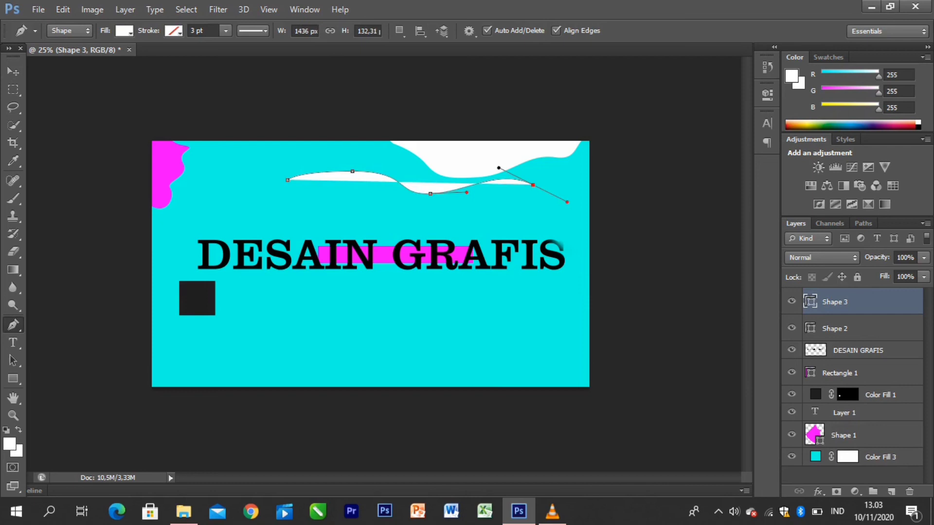
pyautogui.click(510, 218)
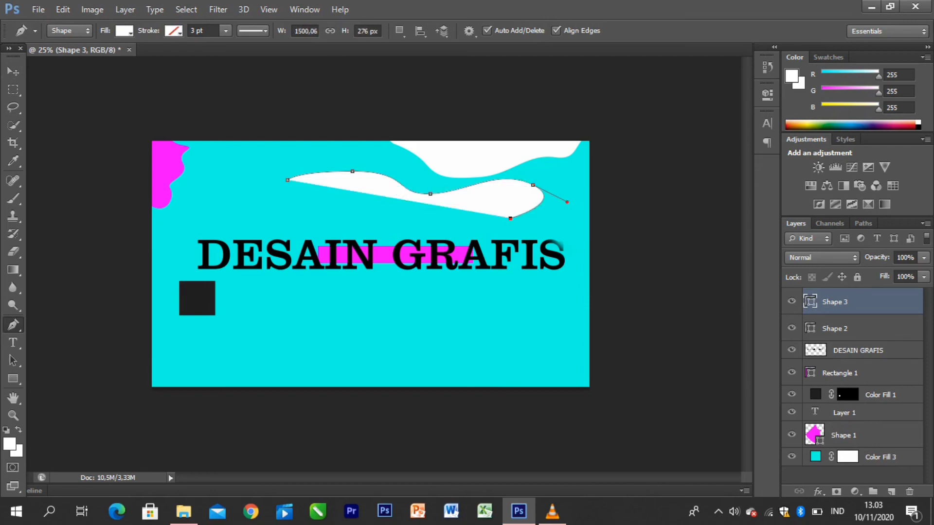
pyautogui.click(310, 198)
pyautogui.click(279, 187)
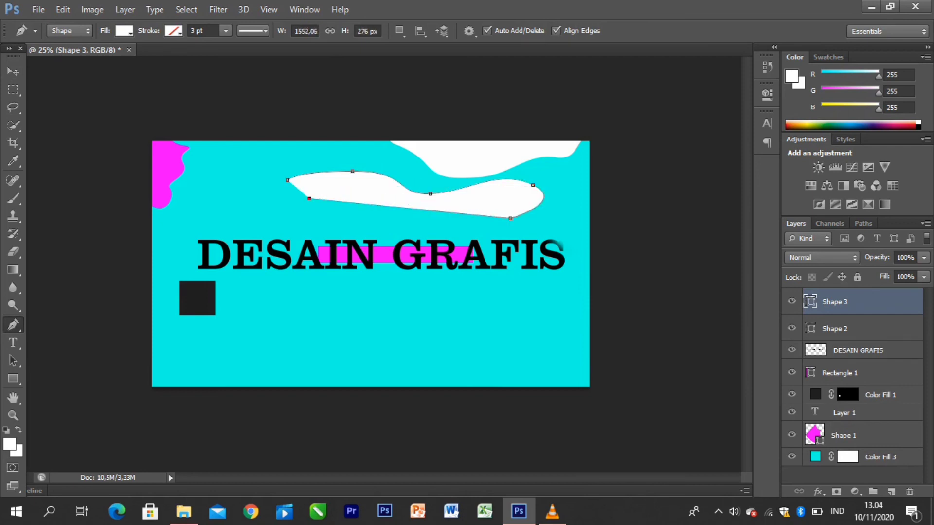
pyautogui.click(13, 72)
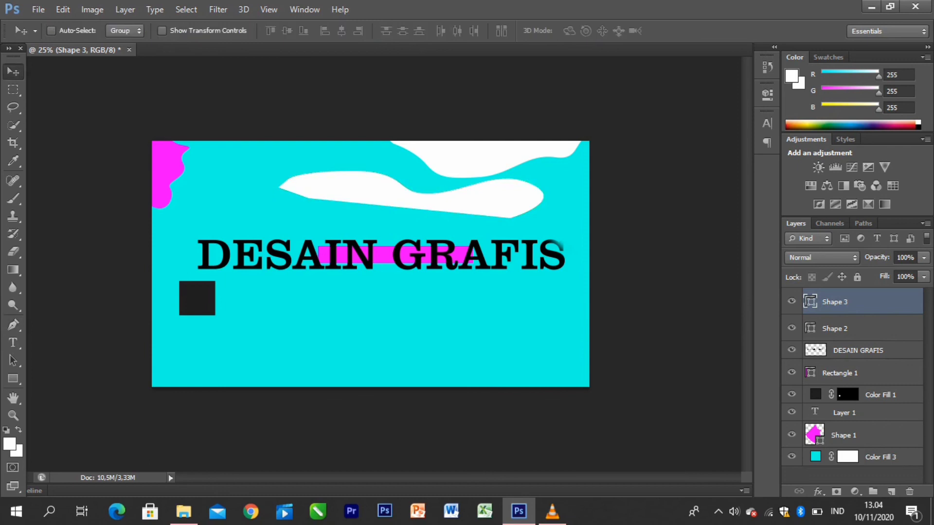
pyautogui.moveTo(455, 160); pyautogui.dragTo(240, 107)
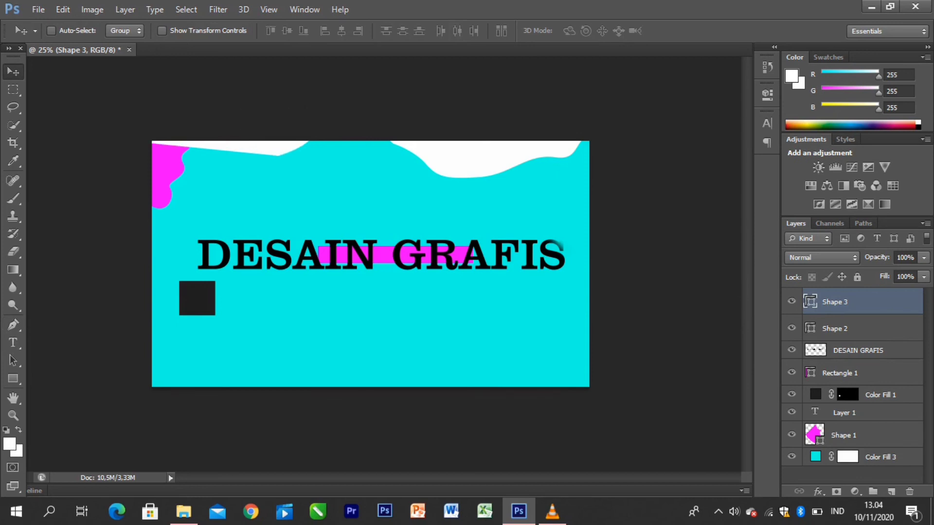
pyautogui.click(13, 90)
pyautogui.click(13, 108)
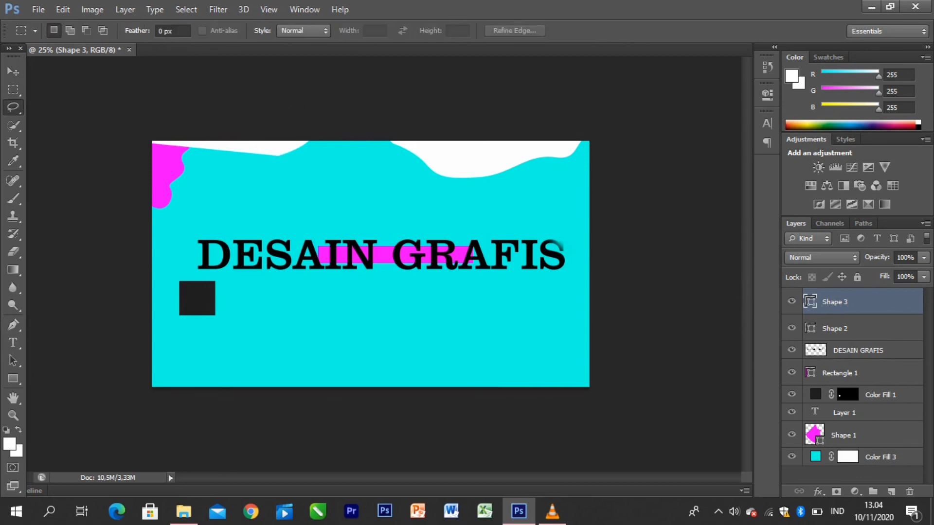
pyautogui.click(13, 126)
pyautogui.click(13, 143)
pyautogui.click(13, 161)
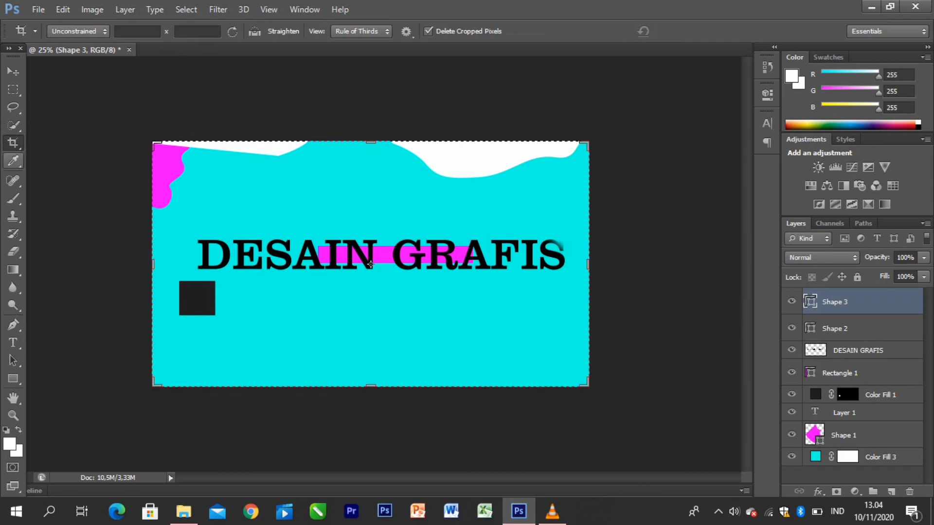
pyautogui.click(13, 180)
pyautogui.click(13, 199)
pyautogui.click(13, 270)
pyautogui.click(13, 343)
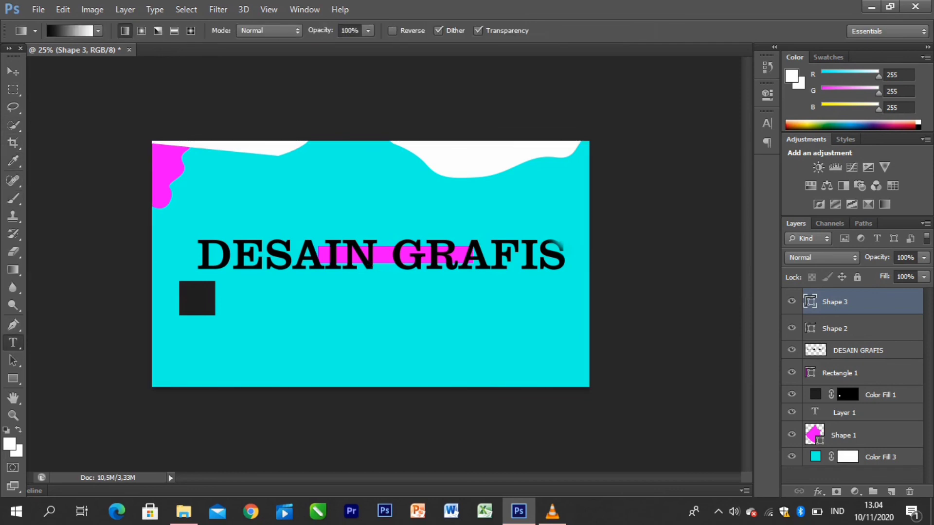
# Step: Reset the foreground and background colors to the default black and white, and activate the Move tool
pyautogui.click(13, 398)
pyautogui.press('d')
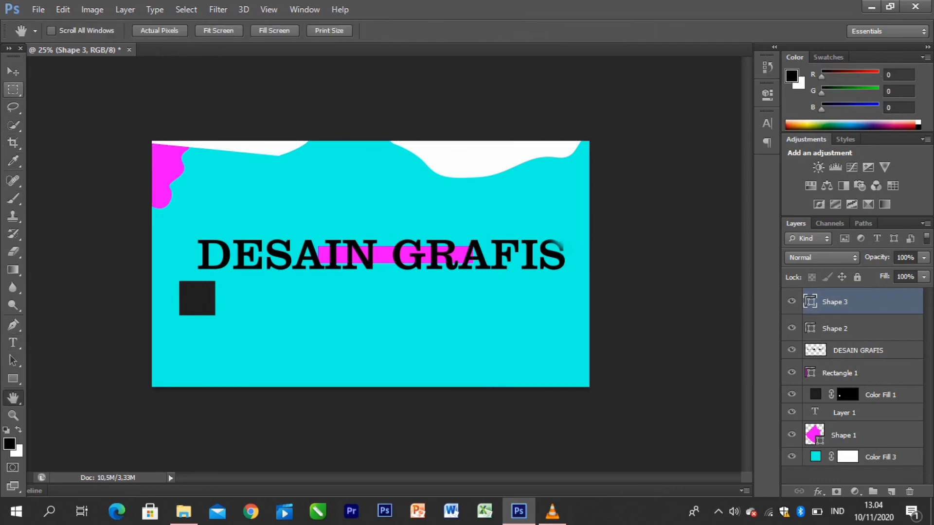
pyautogui.click(14, 71)
pyautogui.click(39, 9)
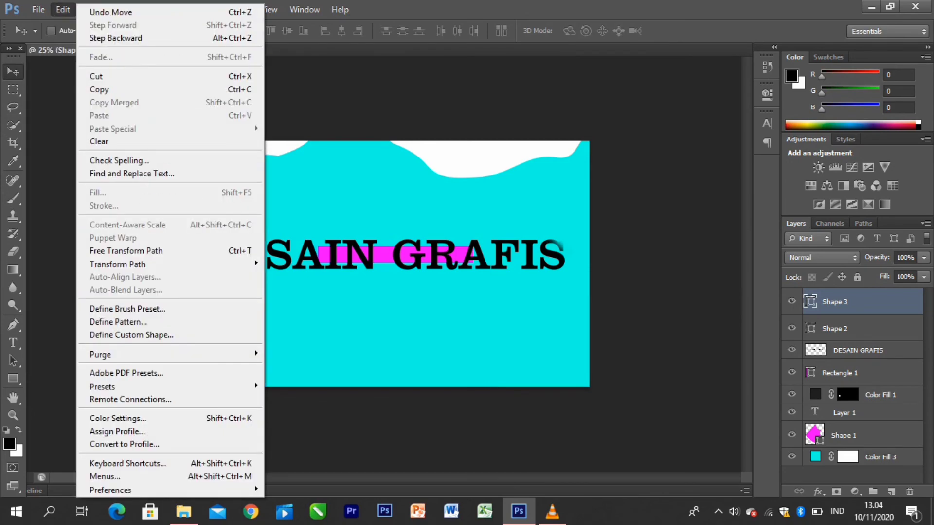
pyautogui.click(38, 9)
pyautogui.click(63, 9)
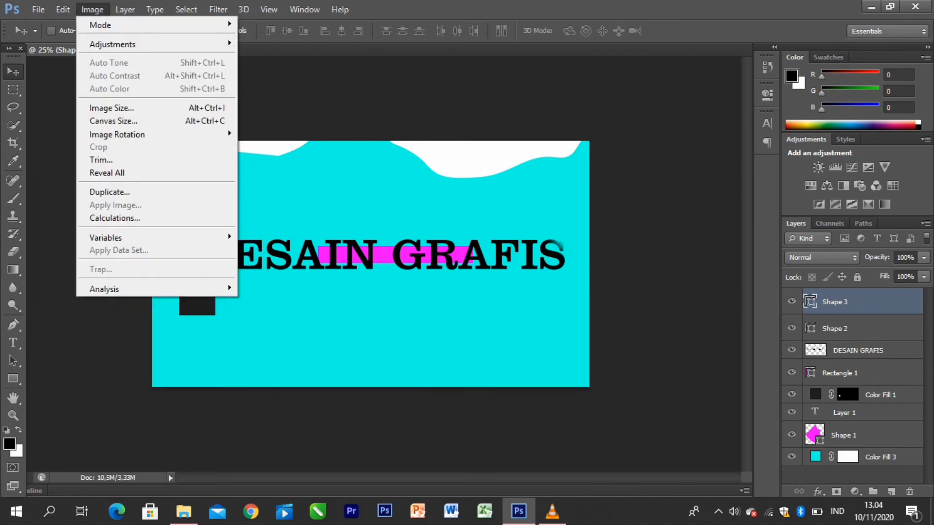
pyautogui.click(92, 9)
pyautogui.click(125, 9)
pyautogui.click(154, 10)
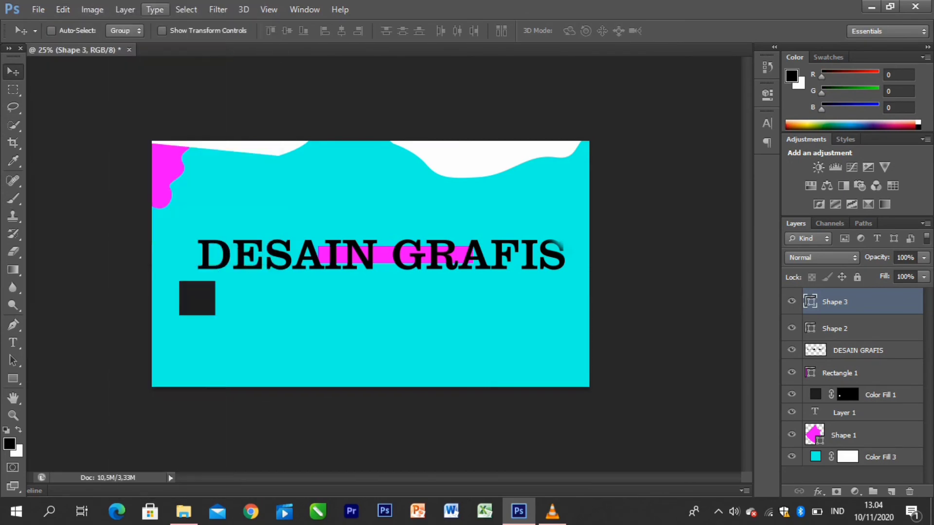
pyautogui.click(187, 9)
pyautogui.click(218, 10)
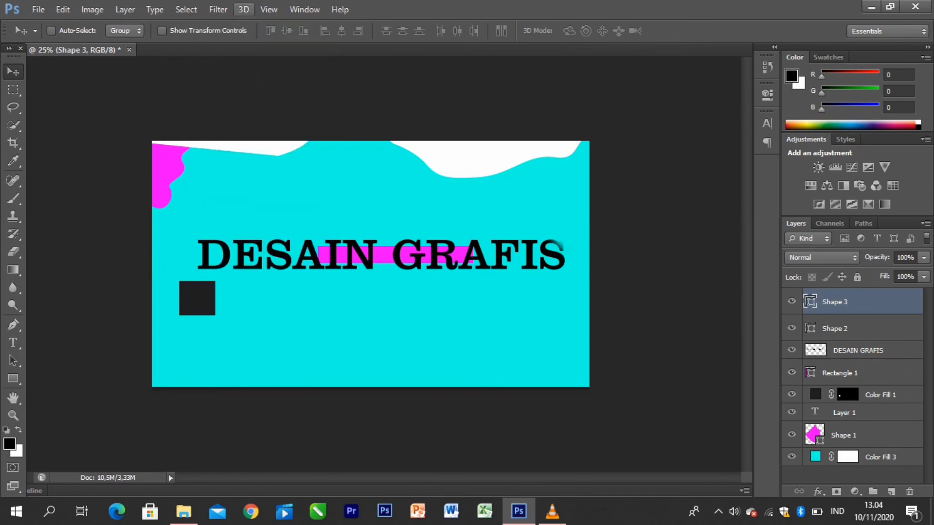
pyautogui.click(244, 9)
pyautogui.click(269, 9)
pyautogui.click(304, 9)
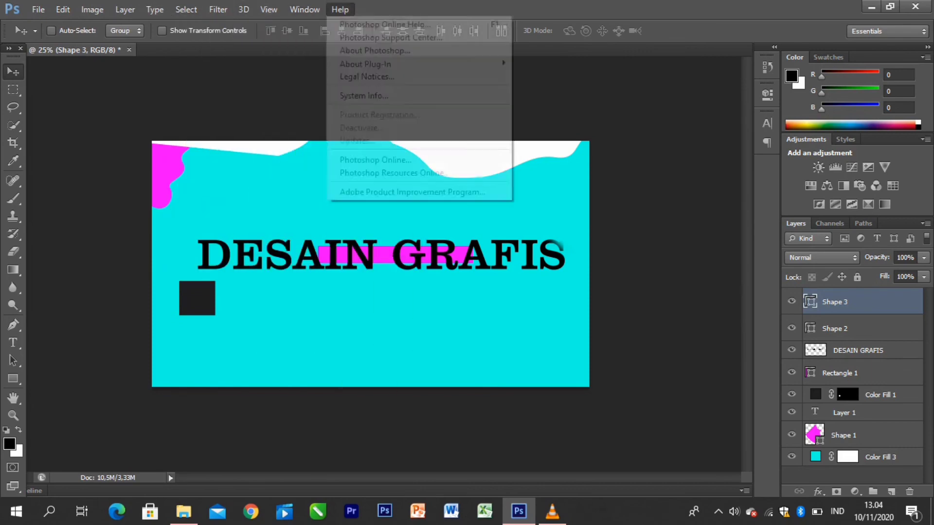
pyautogui.click(340, 9)
pyautogui.click(38, 10)
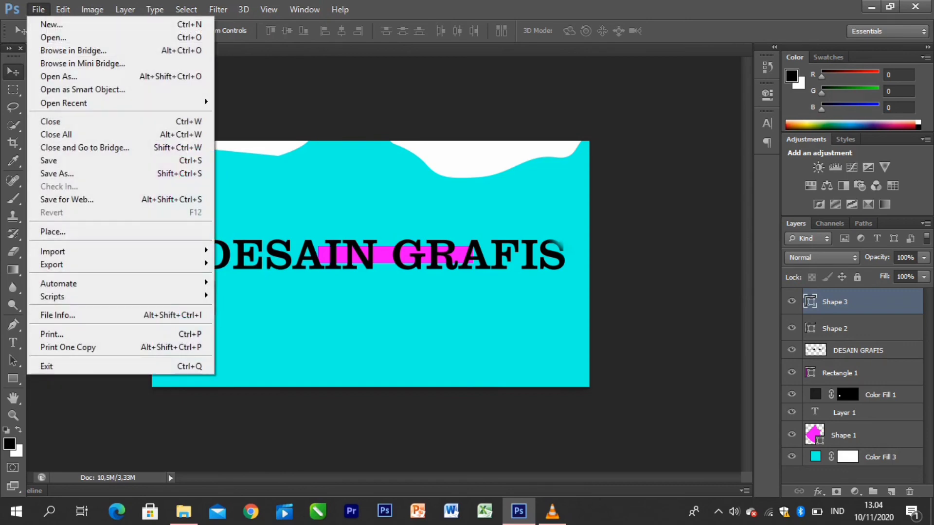
pyautogui.click(38, 10)
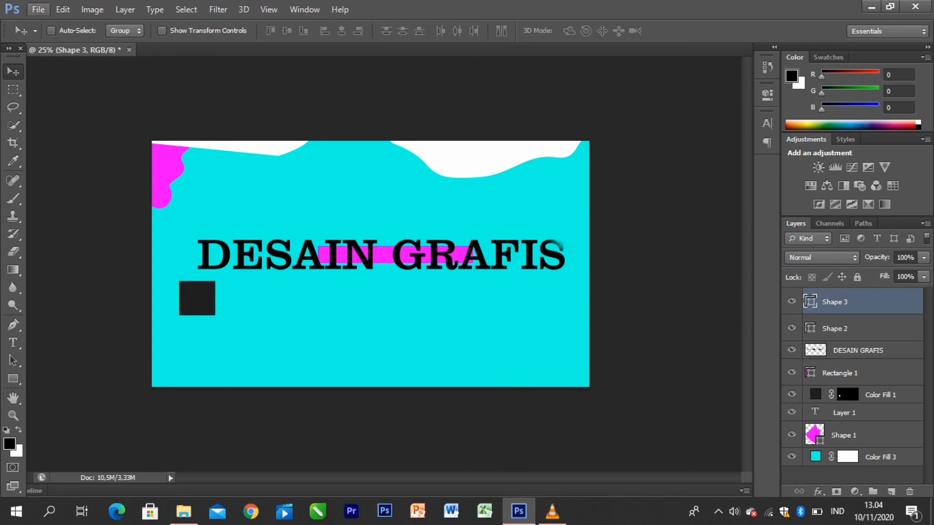
# Step: Start saving the document under a new name with the file format set to JPEG
pyautogui.click(38, 9)
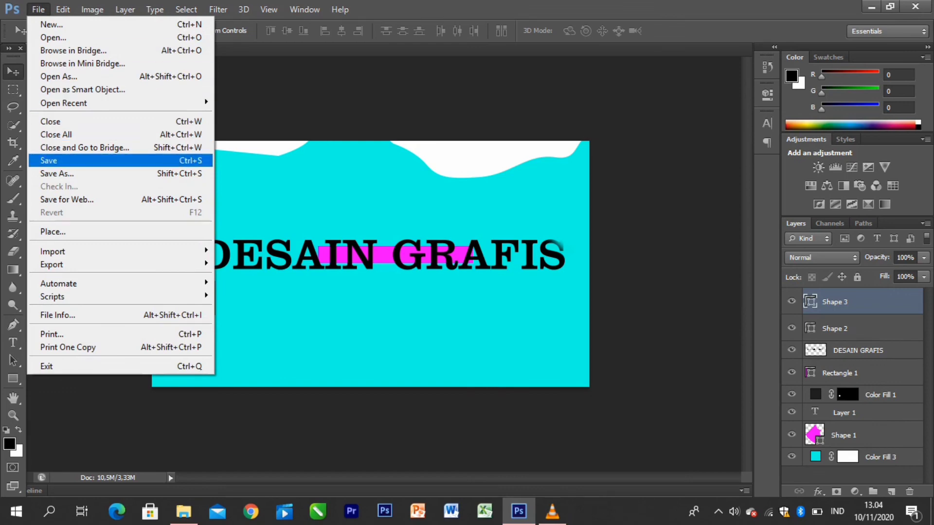
pyautogui.click(58, 173)
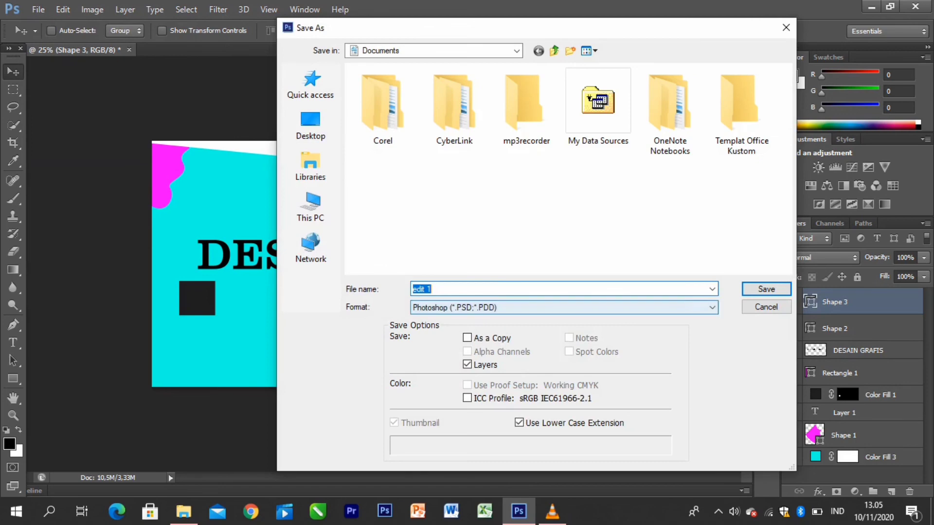
pyautogui.click(564, 307)
pyautogui.press('Down')
pyautogui.press('Down')
pyautogui.press('Down')
pyautogui.press('Down')
pyautogui.press('Down')
pyautogui.press('Down')
pyautogui.press('Down')
pyautogui.press('Down')
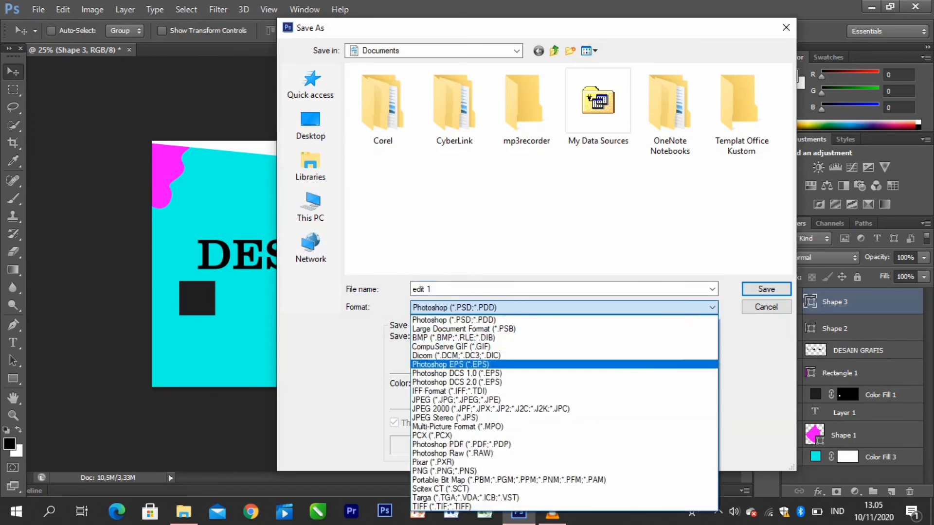
pyautogui.press('Return')
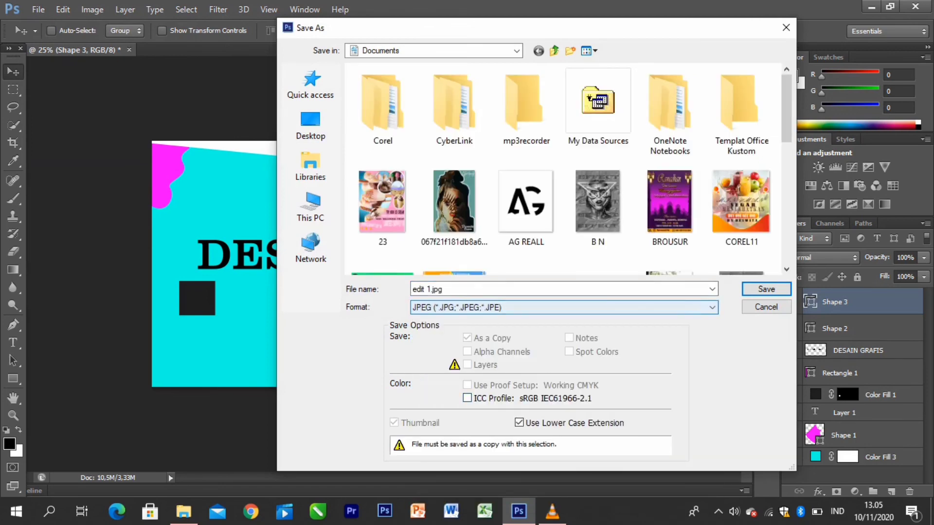
# Step: Name the JPEG copy EDITAN WAJAGH and save it in the Documents folder
pyautogui.hotkey('shift', 'Tab')
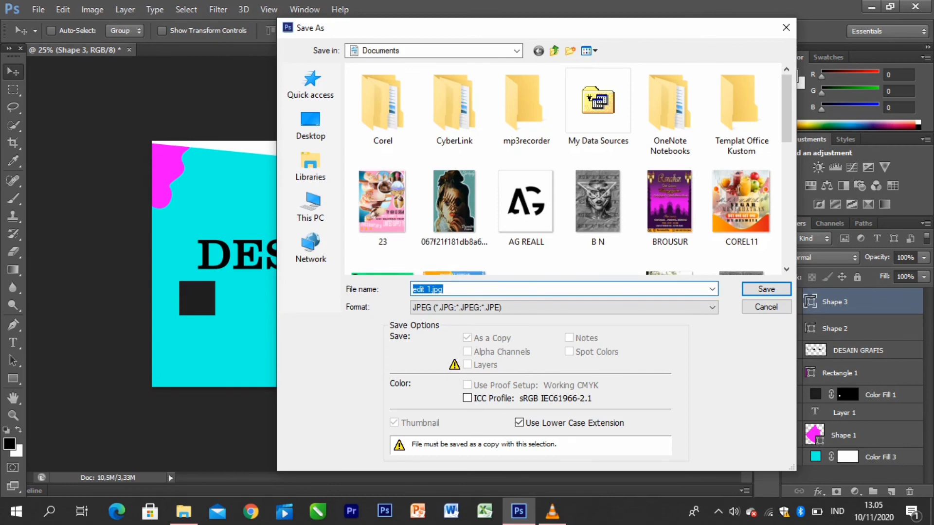
pyautogui.press('BackSpace')
pyautogui.write('EDITAN F')
pyautogui.press('BackSpace')
pyautogui.write('WAJAGH')
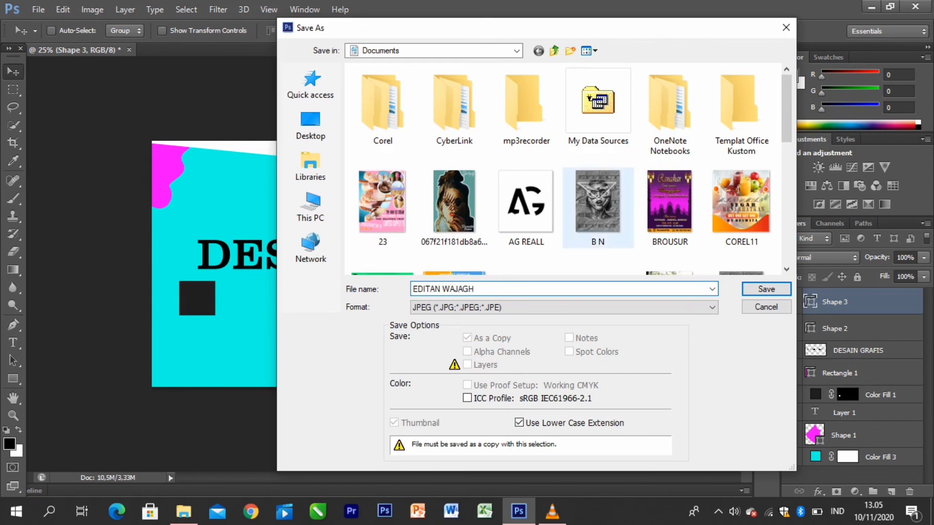
pyautogui.press('Return')
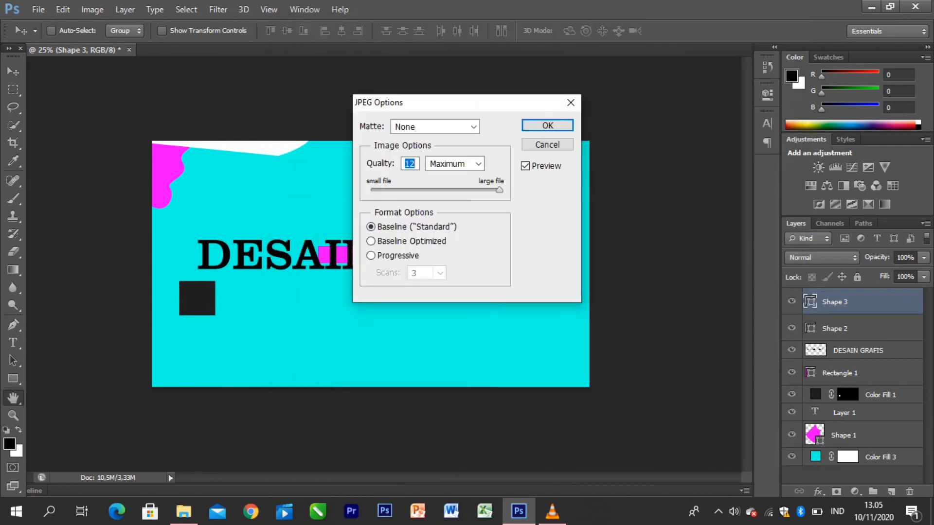